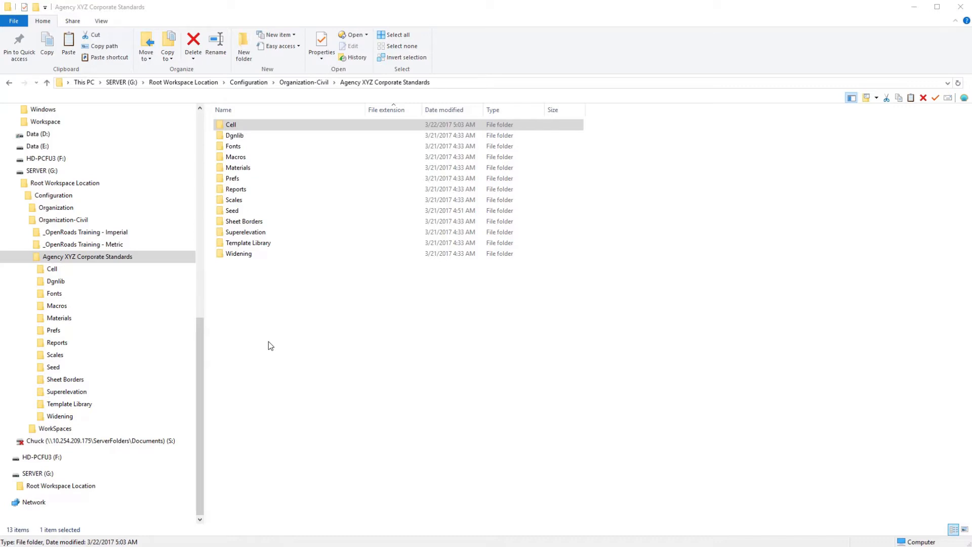
- Compare the Cell folders of Agency XYZ Corporate Standards and _OpenRoads Training - Imperial, and select Subsurface Feature Definitions - Imperial.cel
{"action": "left_click", "coordinate": [51, 270]}
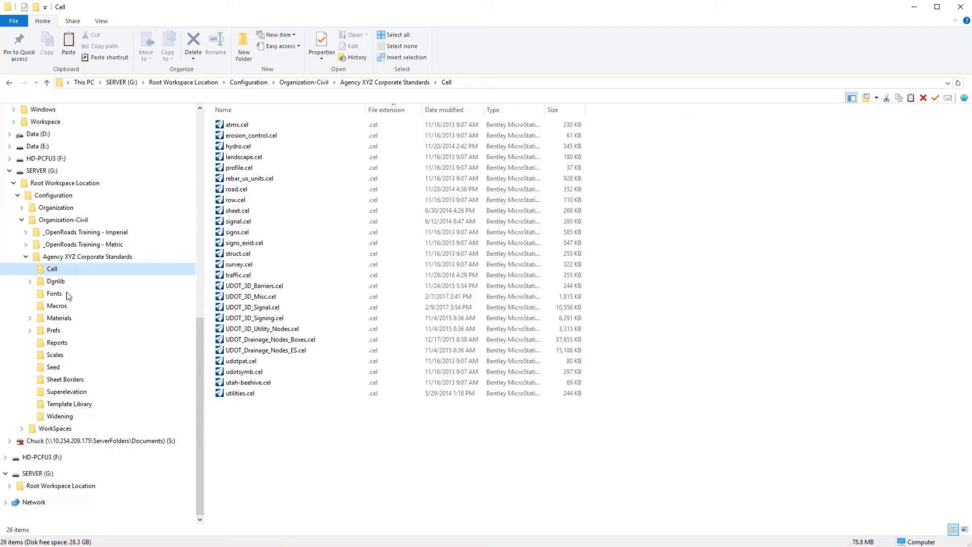
{"action": "left_click", "coordinate": [26, 232]}
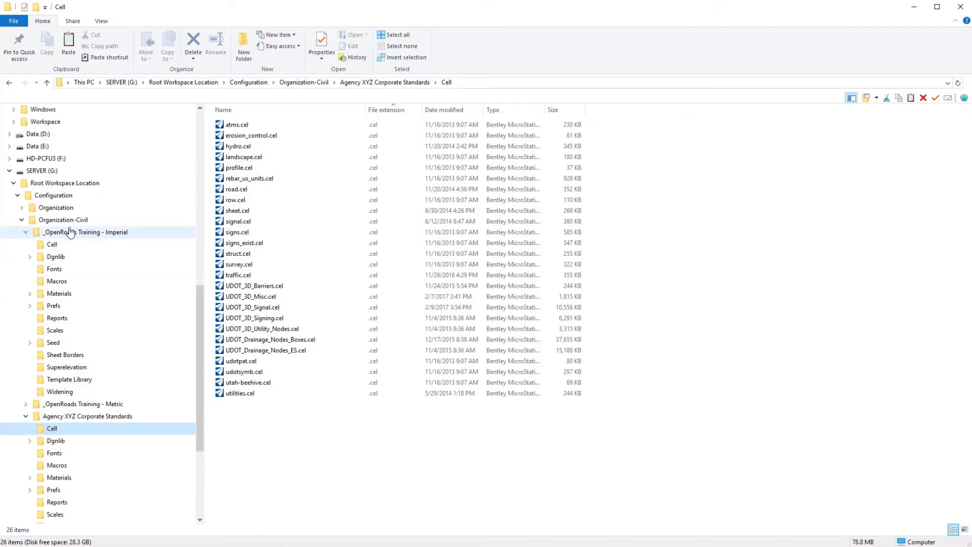
{"action": "left_click", "coordinate": [59, 245]}
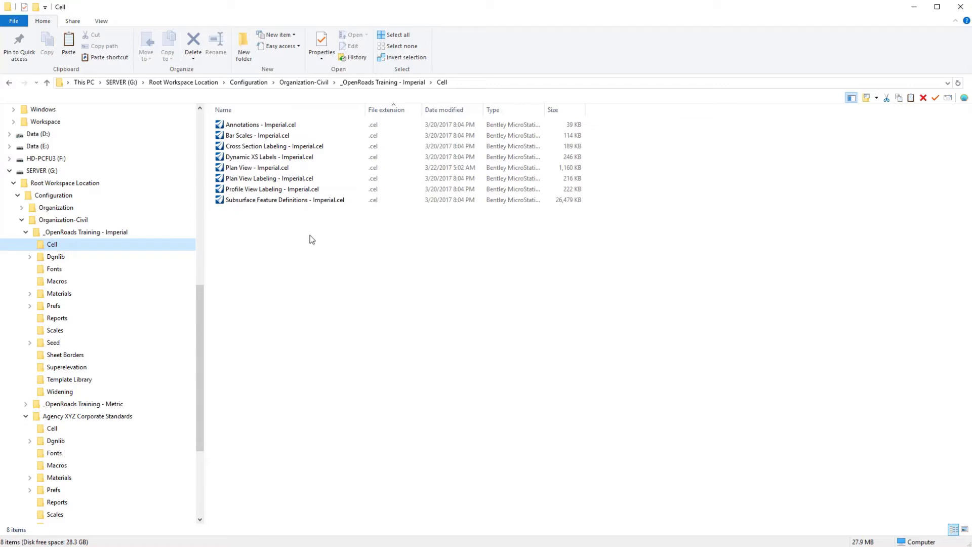
{"action": "left_click", "coordinate": [283, 137]}
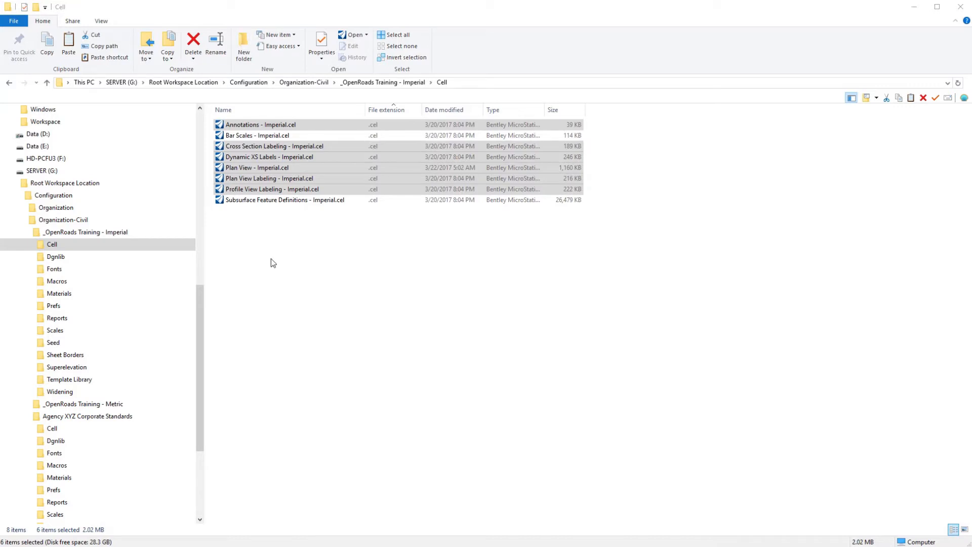
{"action": "left_click", "coordinate": [253, 241]}
{"action": "left_click", "coordinate": [244, 201]}
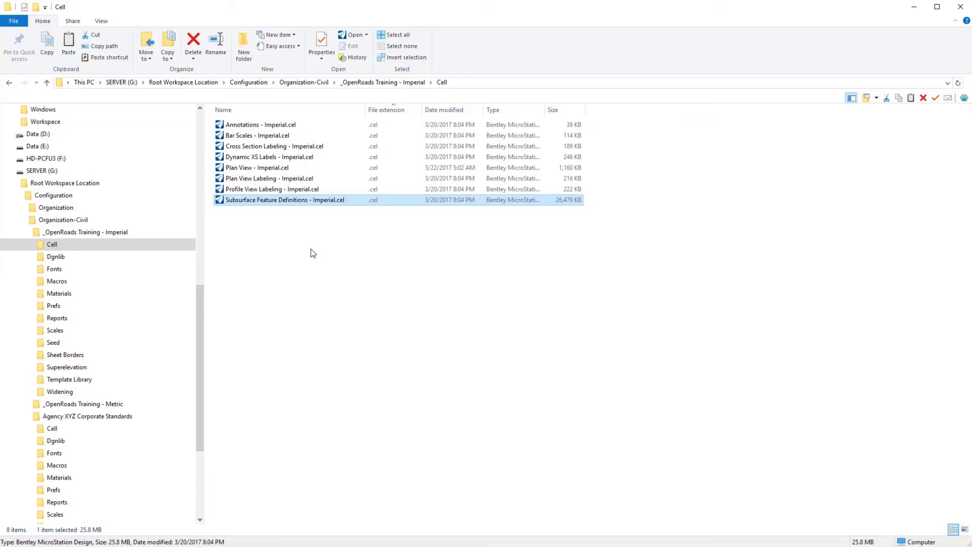
- Copy all the civil cell libraries from the Imperial training Dgnlib folder into the Agency XYZ Corporate Standards Civil Cells folder
{"action": "left_click", "coordinate": [56, 257]}
{"action": "left_click", "coordinate": [93, 246]}
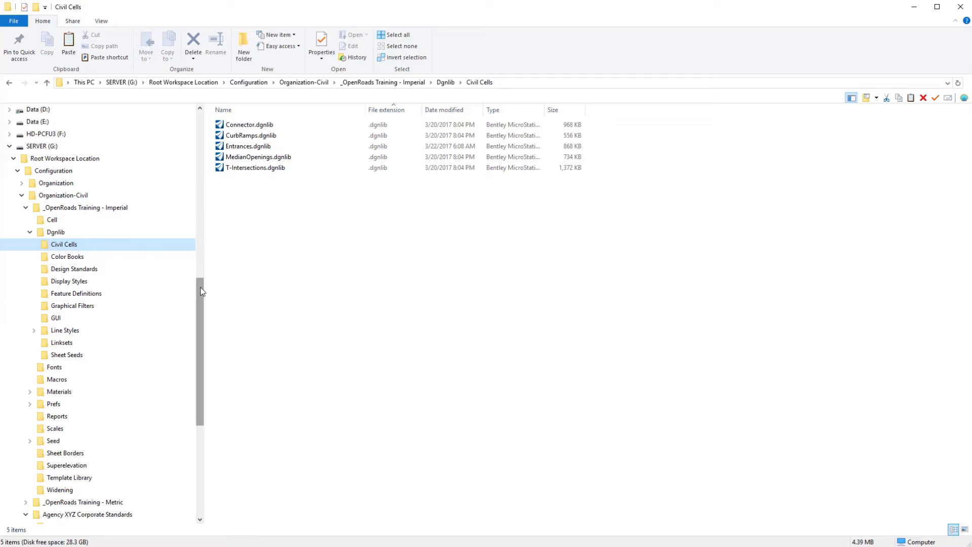
{"action": "left_click_drag", "start_coordinate": [201, 291], "coordinate": [203, 312]}
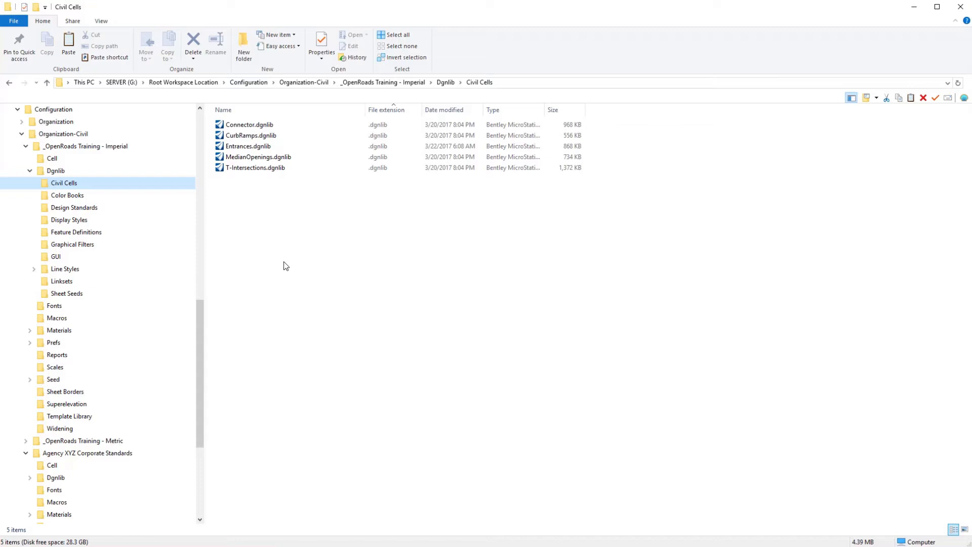
{"action": "left_click", "coordinate": [259, 126]}
{"action": "left_click", "coordinate": [261, 168], "text": "shift"}
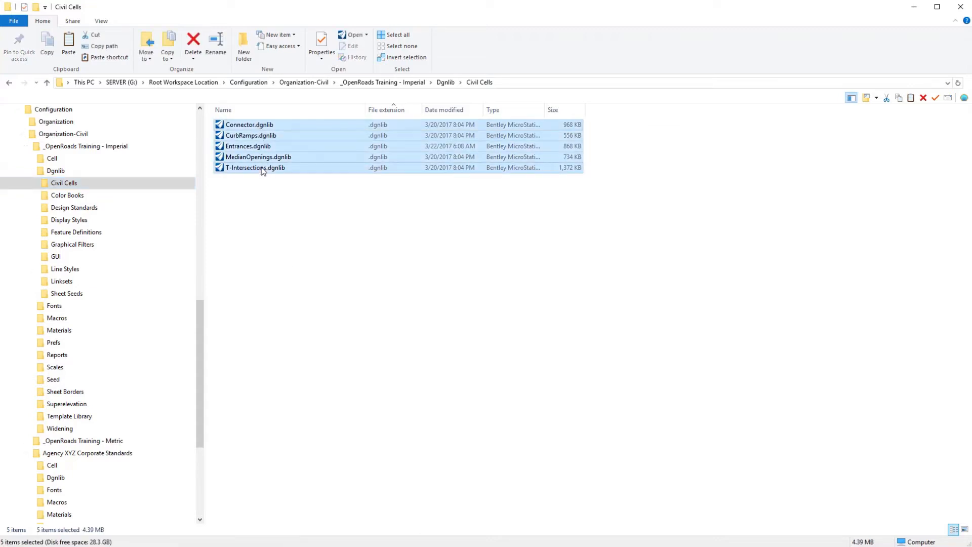
{"action": "right_click", "coordinate": [262, 168]}
{"action": "left_click", "coordinate": [172, 341]}
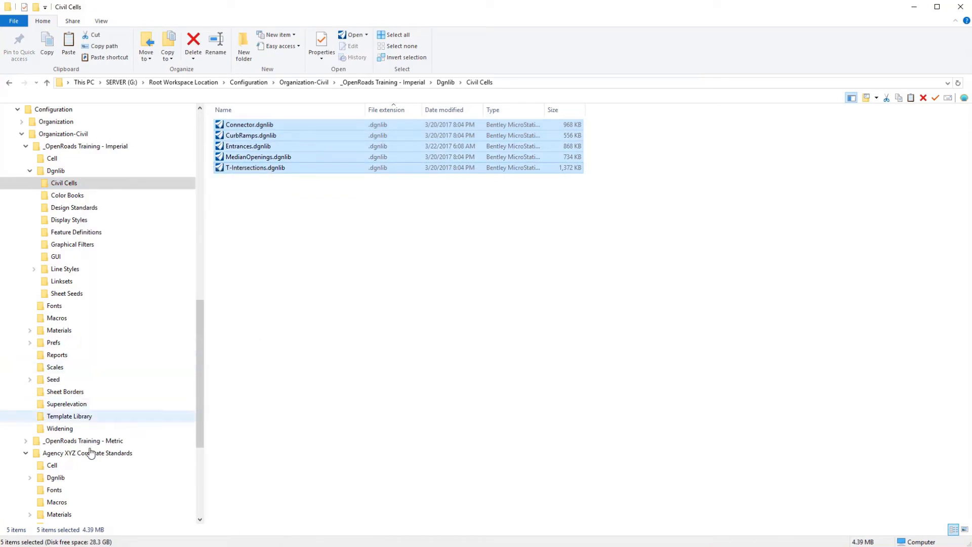
{"action": "left_click", "coordinate": [29, 477]}
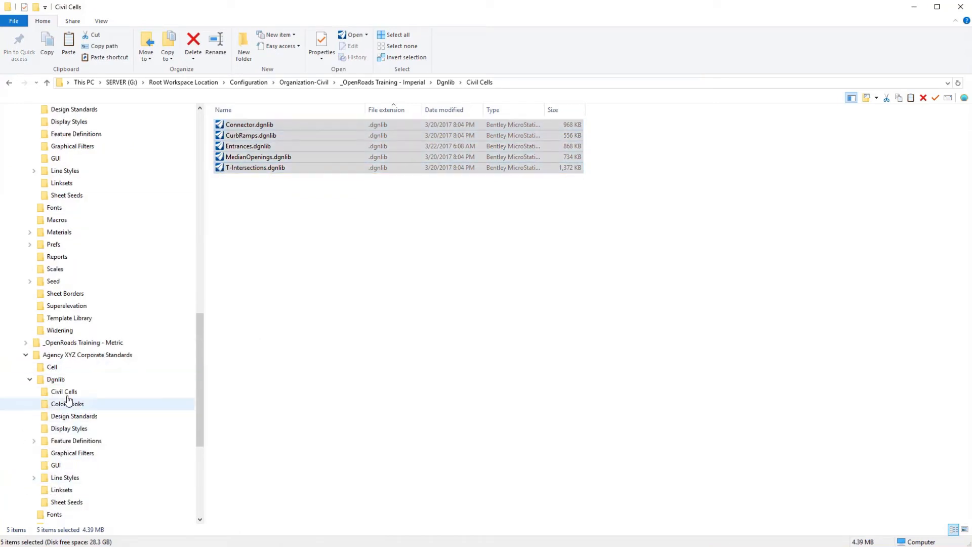
{"action": "left_click", "coordinate": [71, 392]}
{"action": "right_click", "coordinate": [229, 164]}
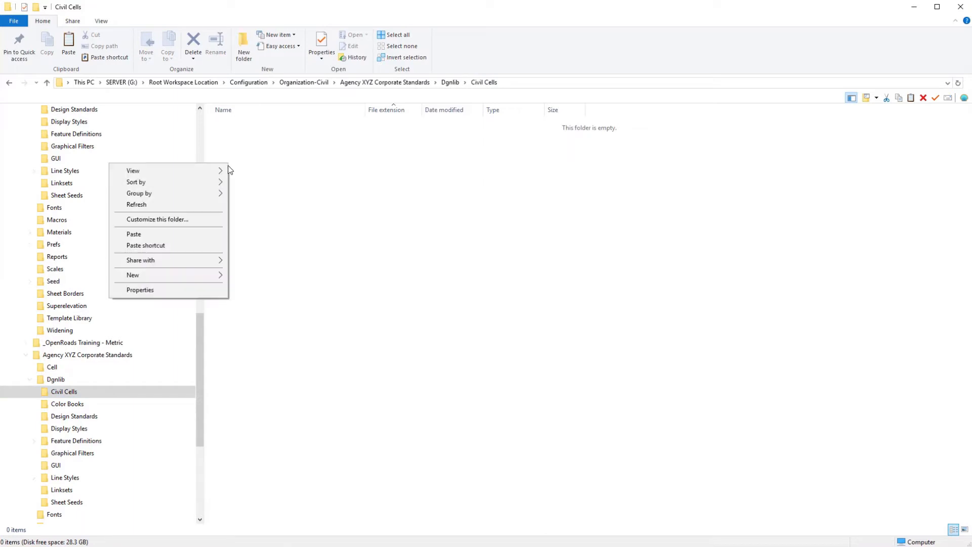
{"action": "left_click", "coordinate": [198, 240]}
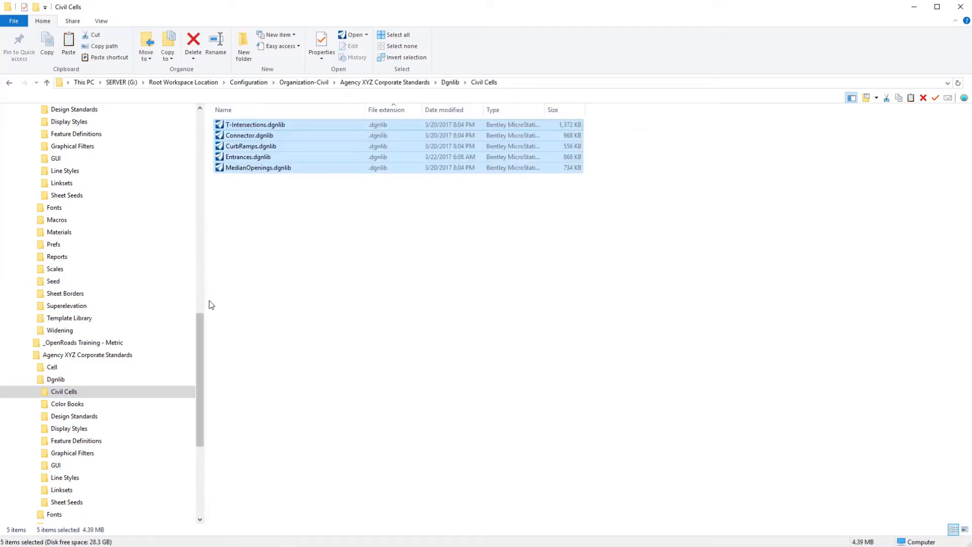
- Review the Imperial training Color Books folder, and compare the Design Standards and Display Styles folders with their Agency XYZ counterparts
{"action": "scroll", "coordinate": [194, 309], "scroll_direction": "up", "scroll_amount": 1}
{"action": "scroll", "coordinate": [193, 310], "scroll_direction": "up", "scroll_amount": 1}
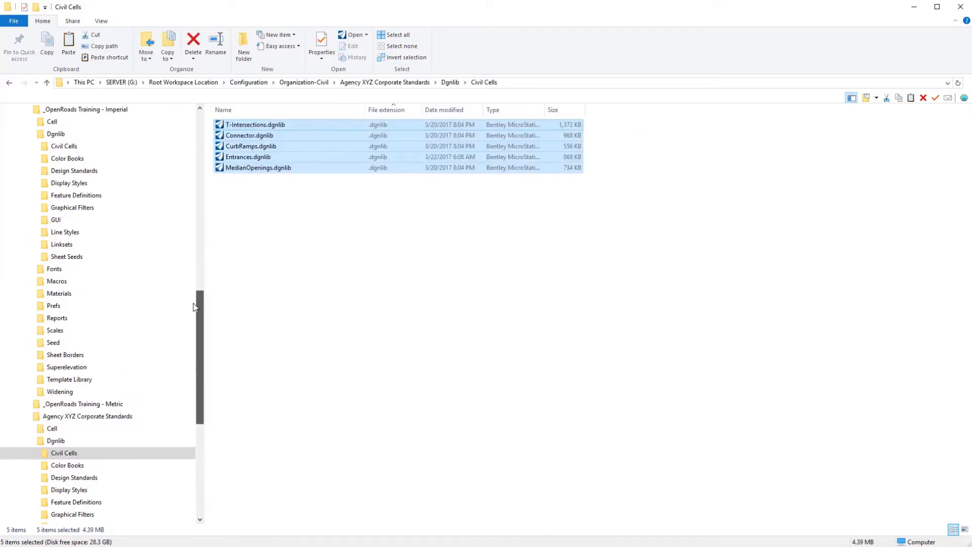
{"action": "left_click", "coordinate": [87, 160]}
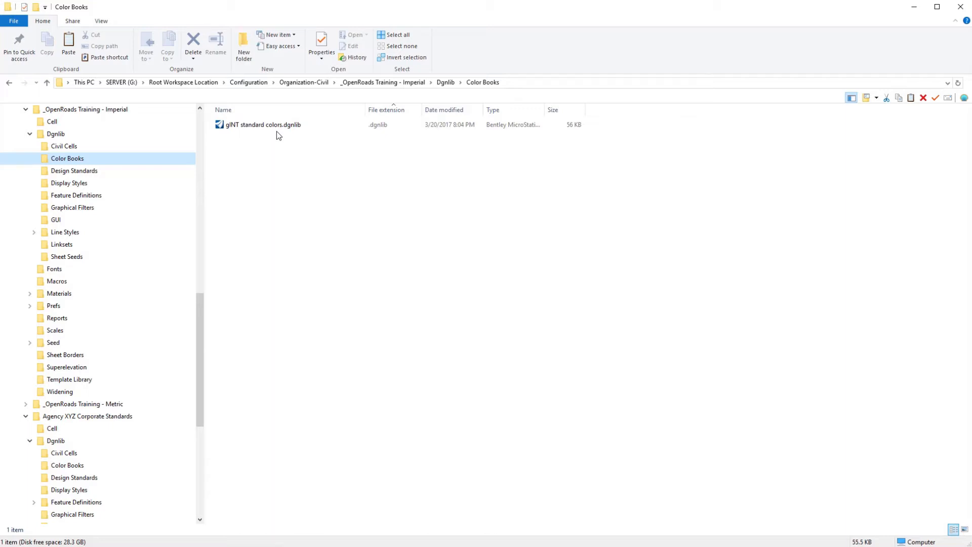
{"action": "left_click", "coordinate": [112, 170]}
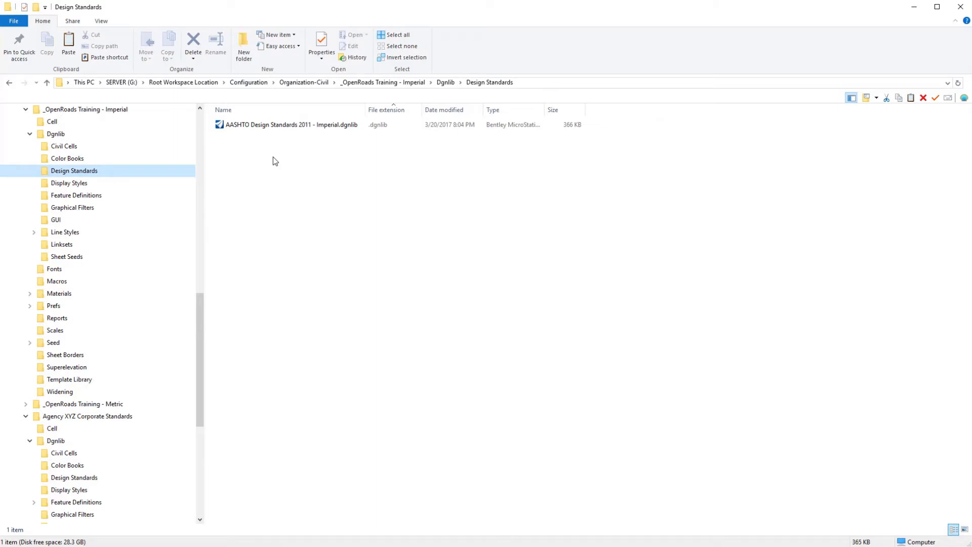
{"action": "left_click", "coordinate": [90, 478]}
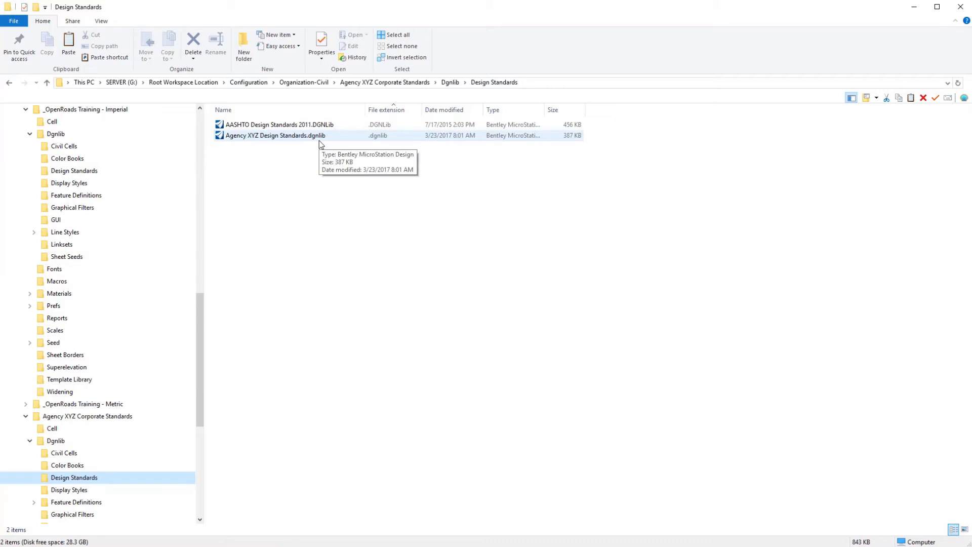
{"action": "left_click", "coordinate": [107, 183]}
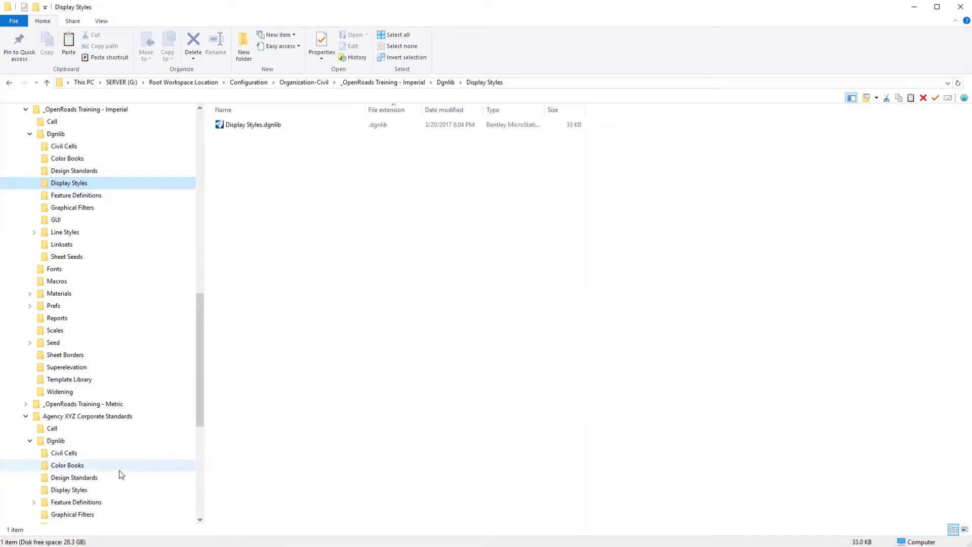
{"action": "left_click", "coordinate": [98, 488]}
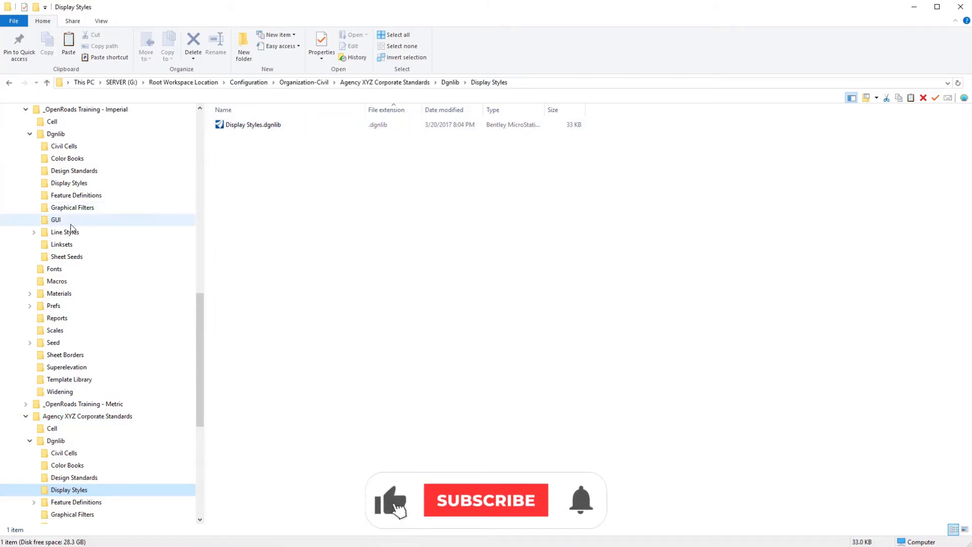
- Copy Subsurface Feature Definitions Imperial.dgnlib from the Imperial training Feature Definitions folder into the Agency XYZ Feature Definitions folder
{"action": "left_click", "coordinate": [85, 197]}
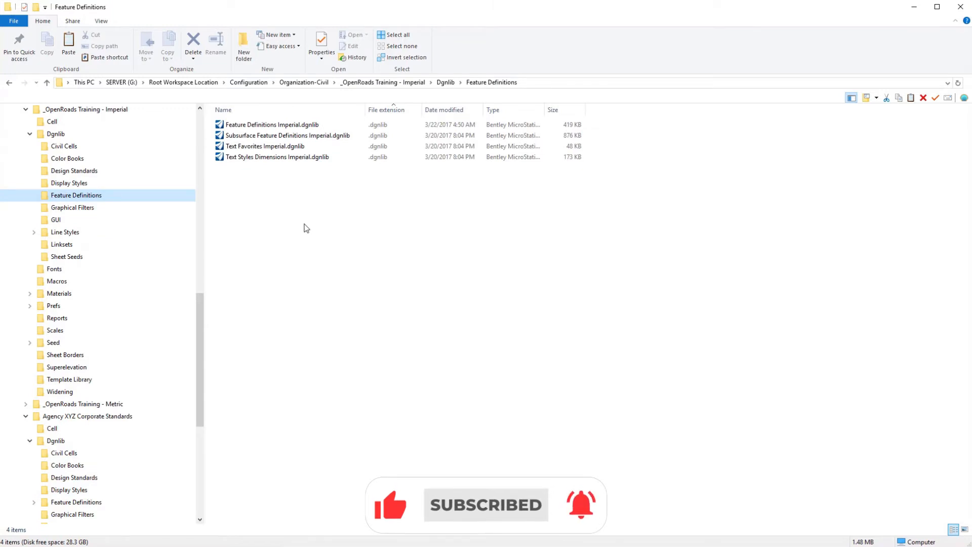
{"action": "right_click", "coordinate": [337, 135]}
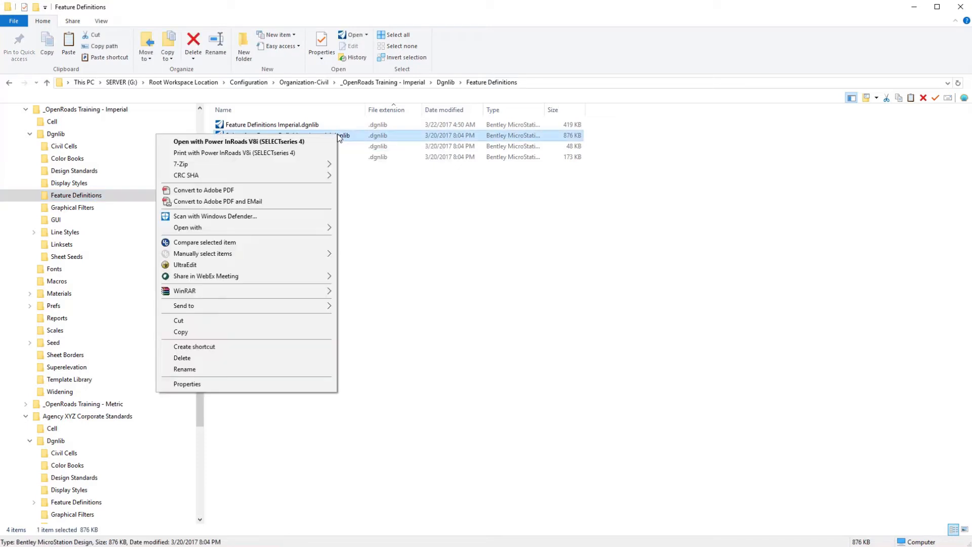
{"action": "left_click", "coordinate": [183, 332]}
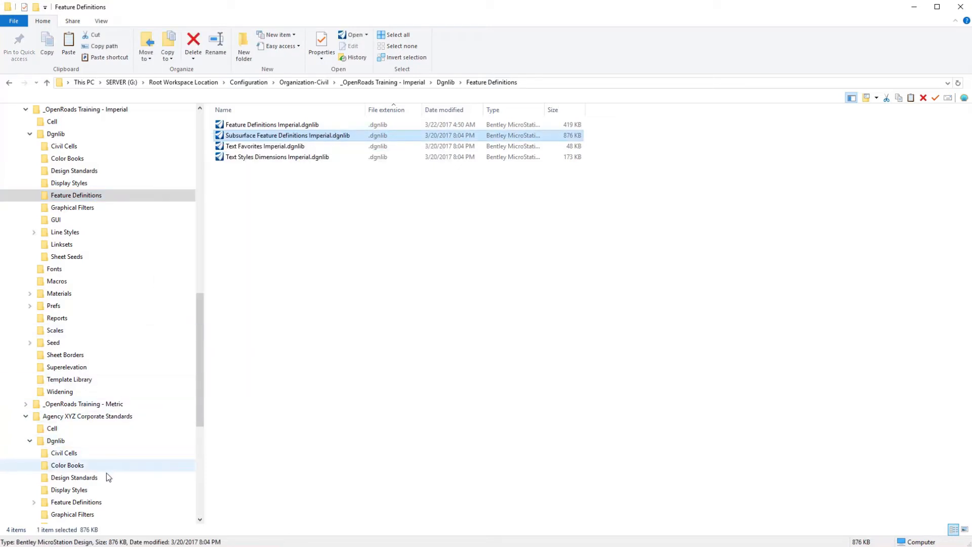
{"action": "left_click", "coordinate": [99, 503]}
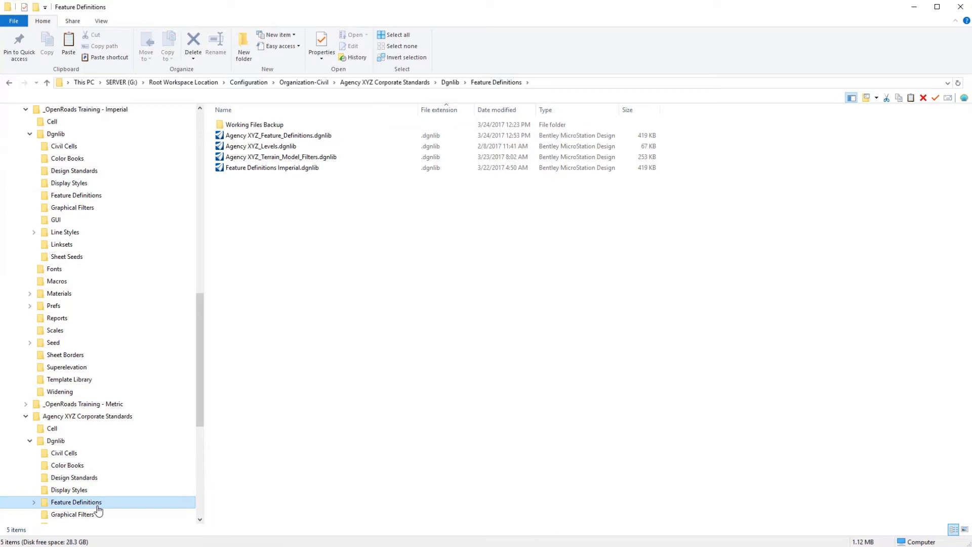
{"action": "right_click", "coordinate": [234, 210]}
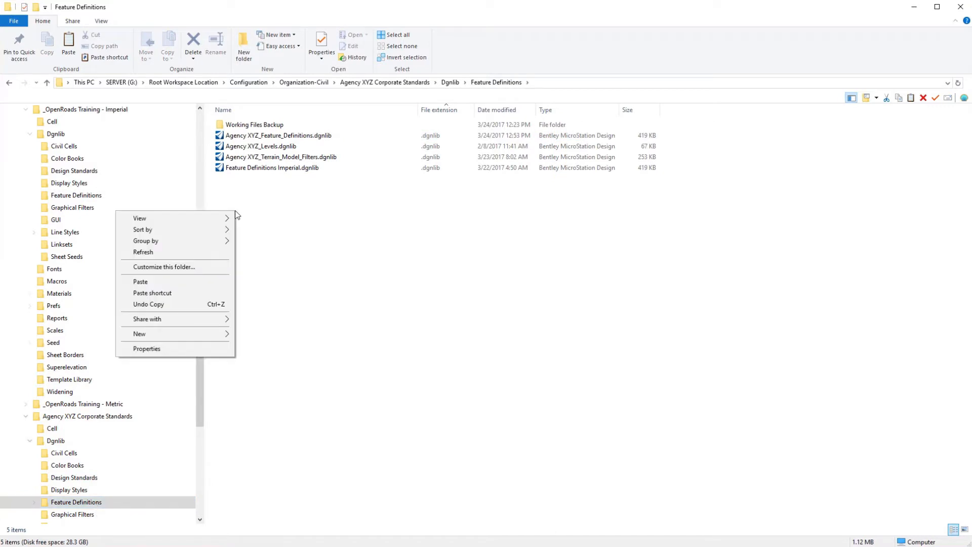
{"action": "left_click", "coordinate": [194, 280]}
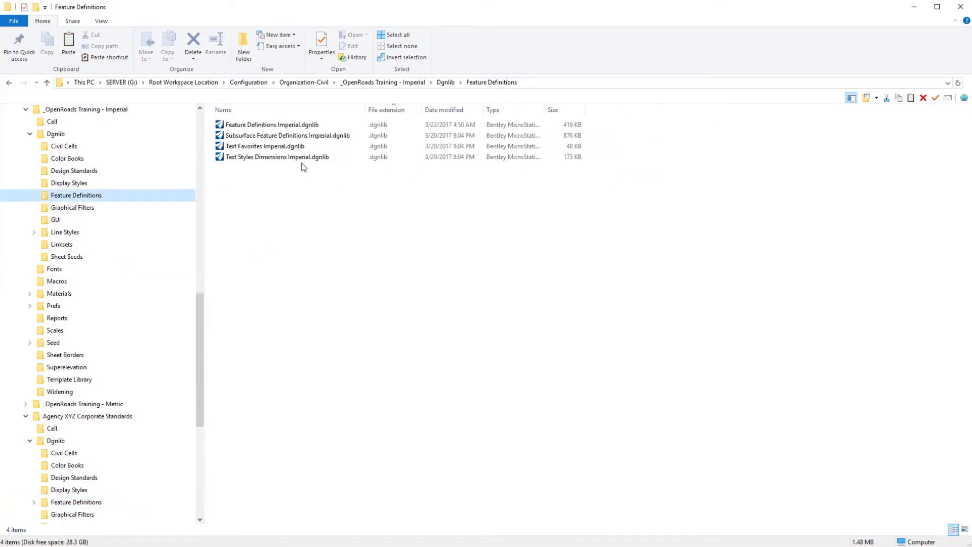
- Select the Imperial Text Favorites and Text Styles Dimensions libraries for reference, and view the training Graphical Filters folder
{"action": "left_click", "coordinate": [291, 145]}
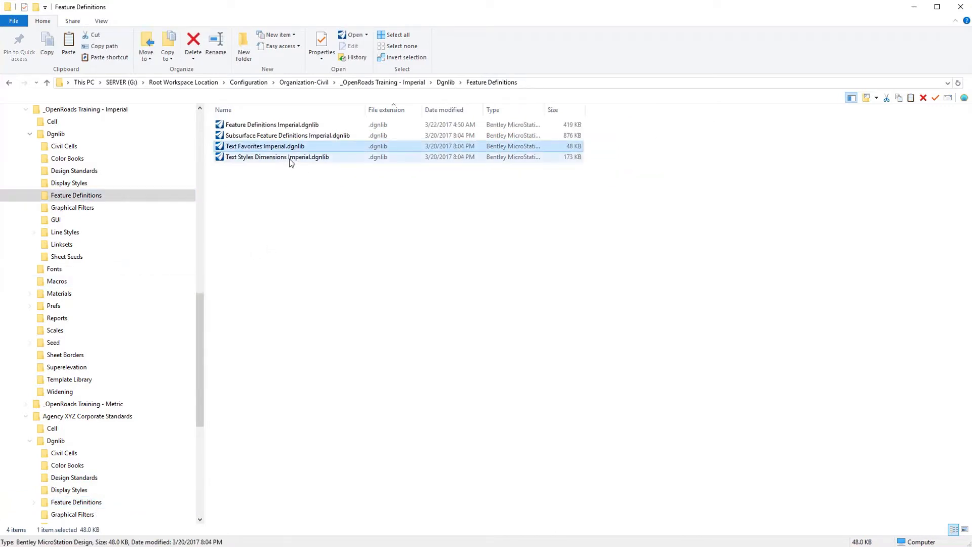
{"action": "left_click", "coordinate": [290, 158], "text": "shift"}
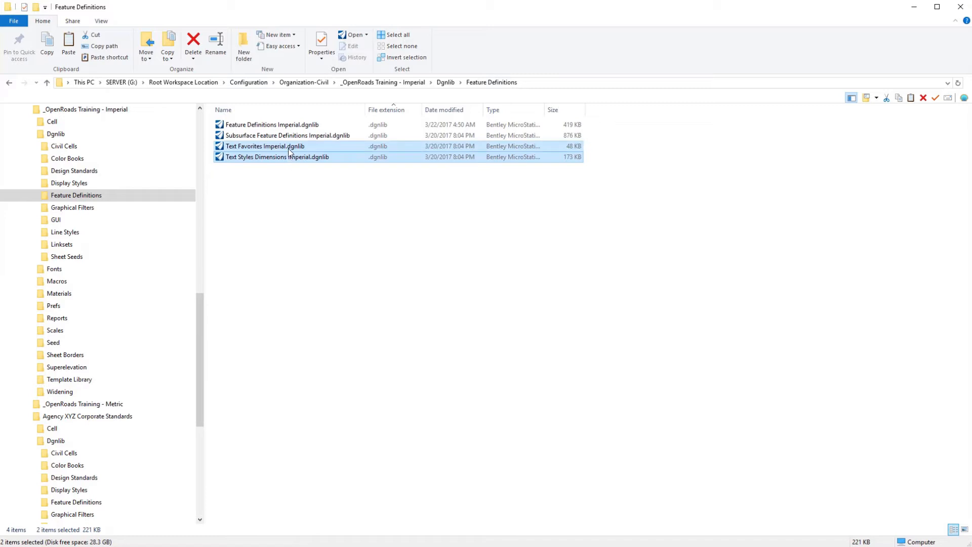
{"action": "left_click", "coordinate": [107, 210]}
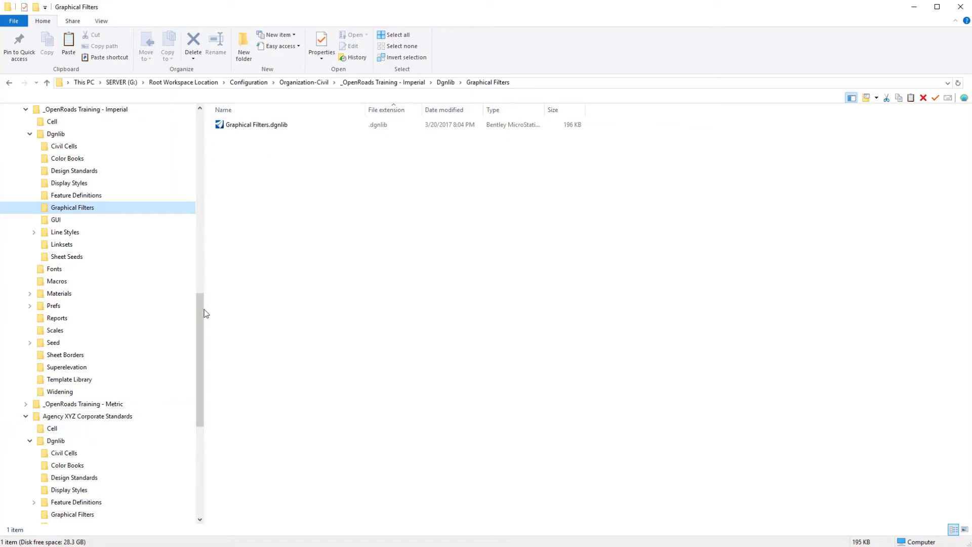
{"action": "left_click_drag", "start_coordinate": [199, 322], "coordinate": [198, 342]}
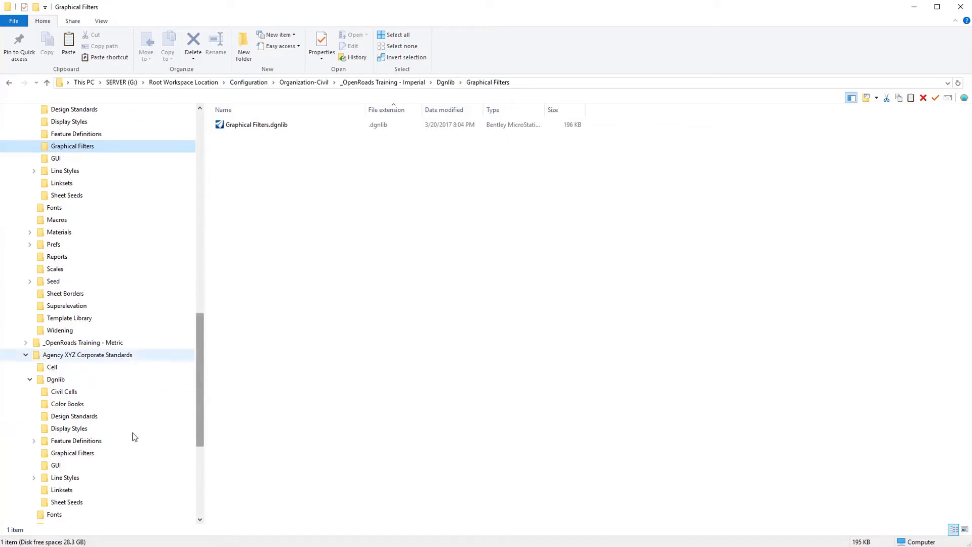
- Move Agency XYZ_Terrain_Model_Filters.dgnlib from the Agency XYZ Feature Definitions folder into its Graphical Filters folder
{"action": "left_click", "coordinate": [105, 440]}
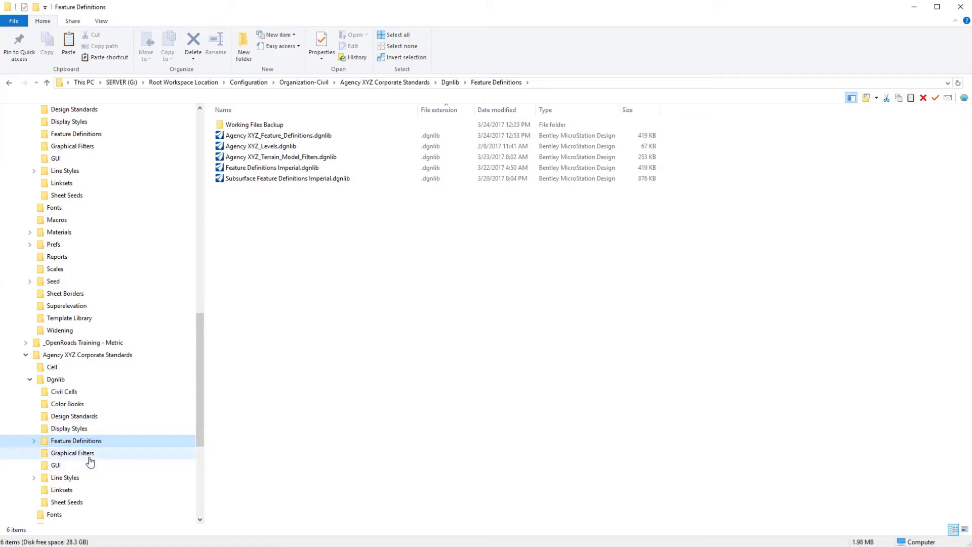
{"action": "left_click", "coordinate": [257, 249]}
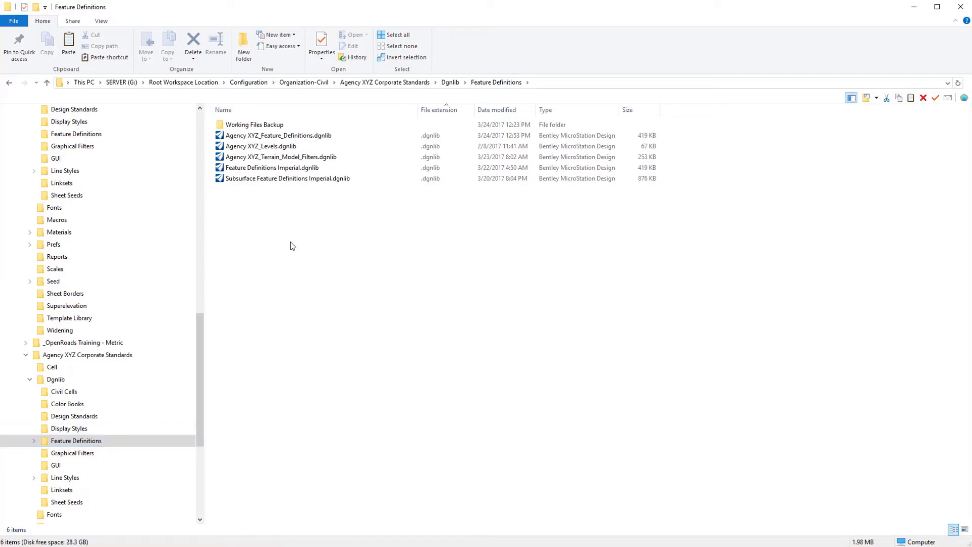
{"action": "right_click", "coordinate": [285, 159]}
{"action": "left_click", "coordinate": [182, 344]}
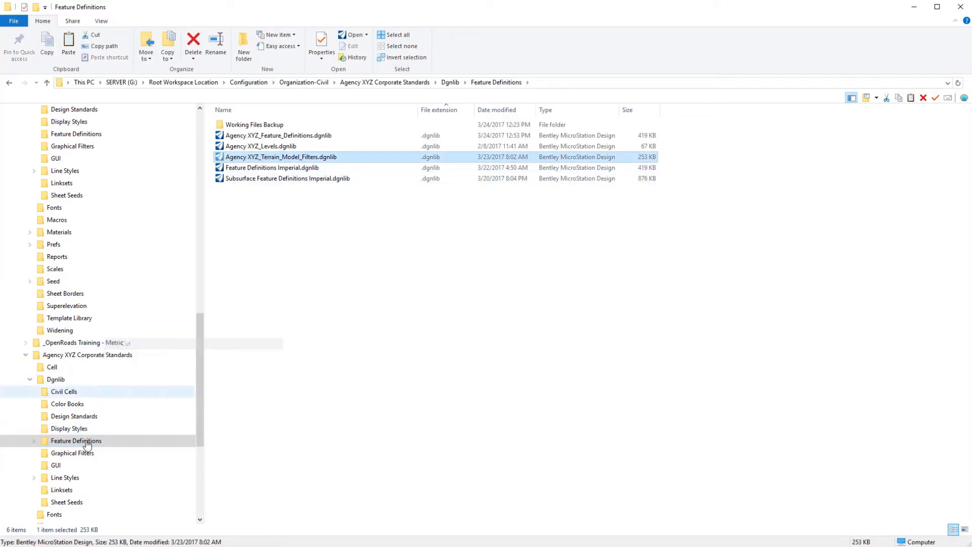
{"action": "left_click", "coordinate": [87, 454]}
{"action": "right_click", "coordinate": [271, 202]}
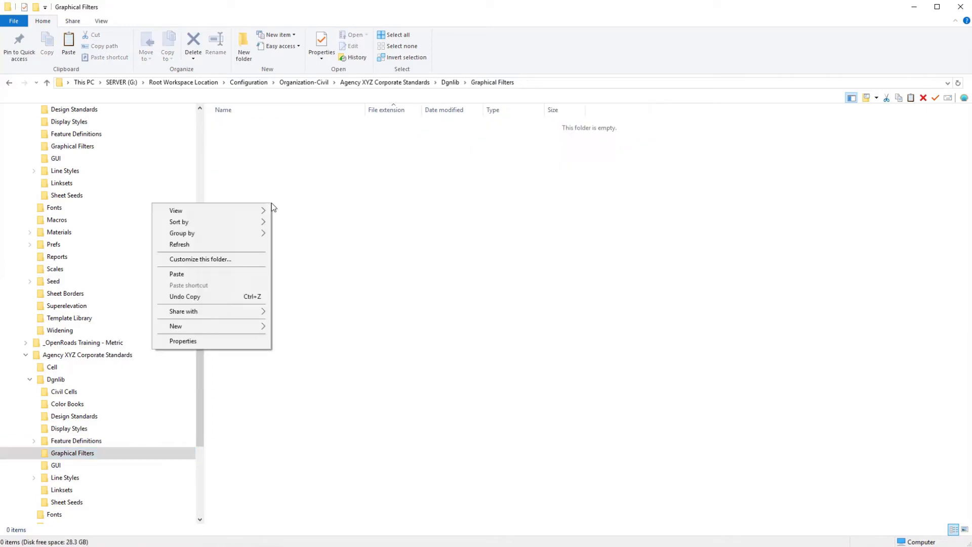
{"action": "left_click", "coordinate": [223, 275]}
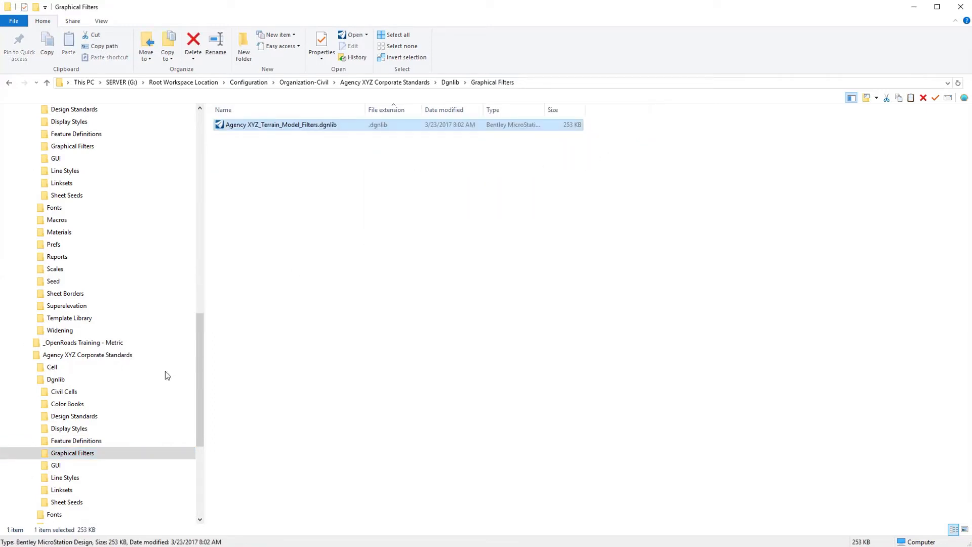
- View the Imperial training GUI folder, and switch to OpenRoads Designer to examine the View Control options for the empty view
{"action": "left_click", "coordinate": [78, 158]}
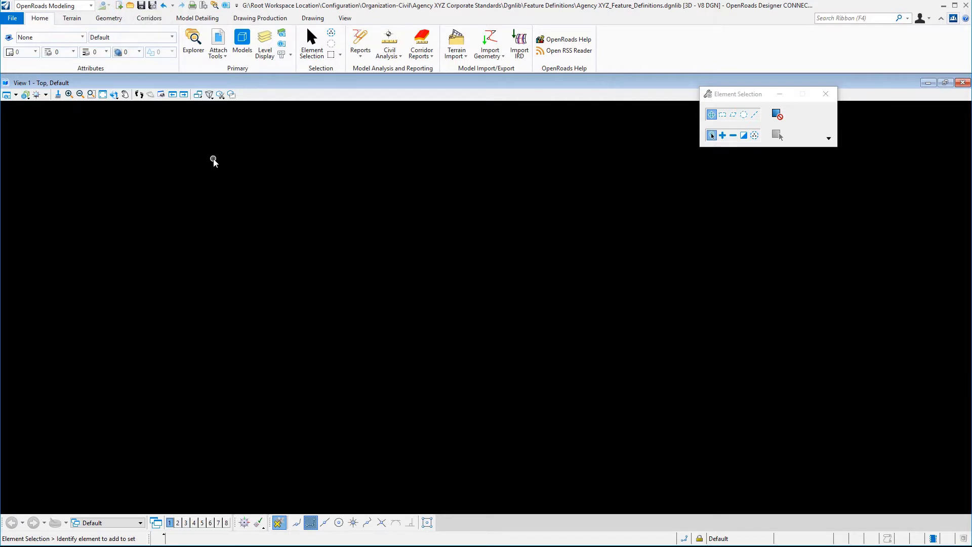
{"action": "right_click", "coordinate": [223, 168]}
{"action": "mouse_move", "coordinate": [258, 177]}
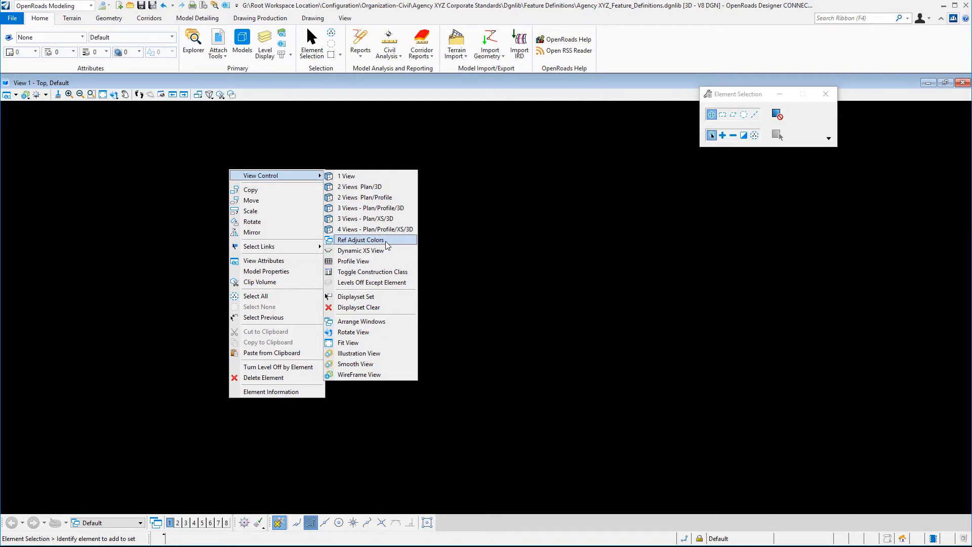
- Switch to File Explorer and compare the Dgnlib Line Styles folders of the Imperial training and Agency XYZ workspaces
{"action": "left_click", "coordinate": [370, 178]}
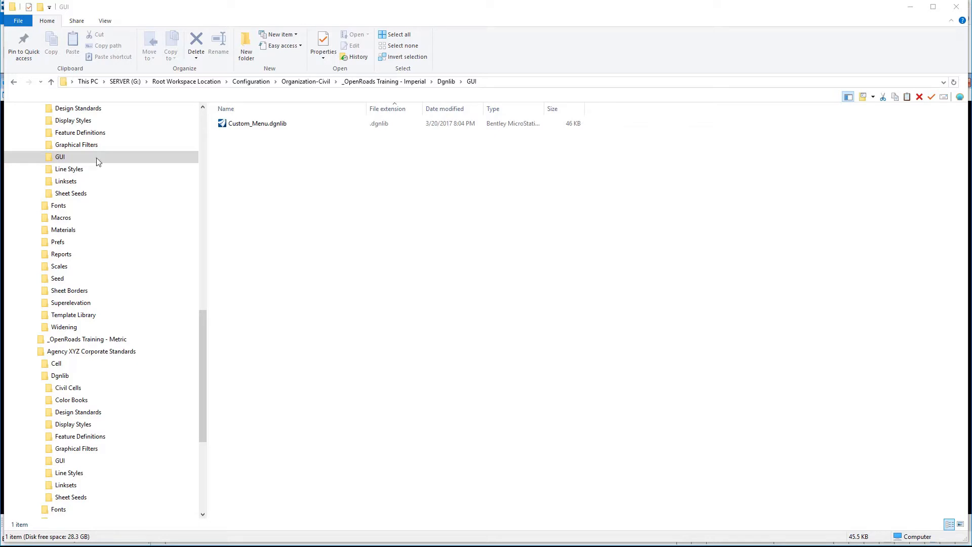
{"action": "left_click", "coordinate": [85, 174]}
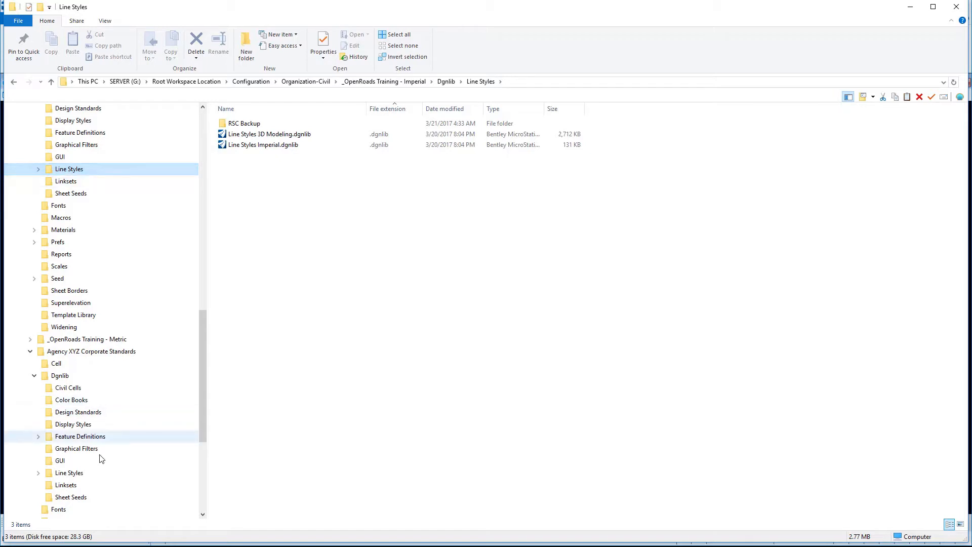
{"action": "left_click", "coordinate": [91, 474]}
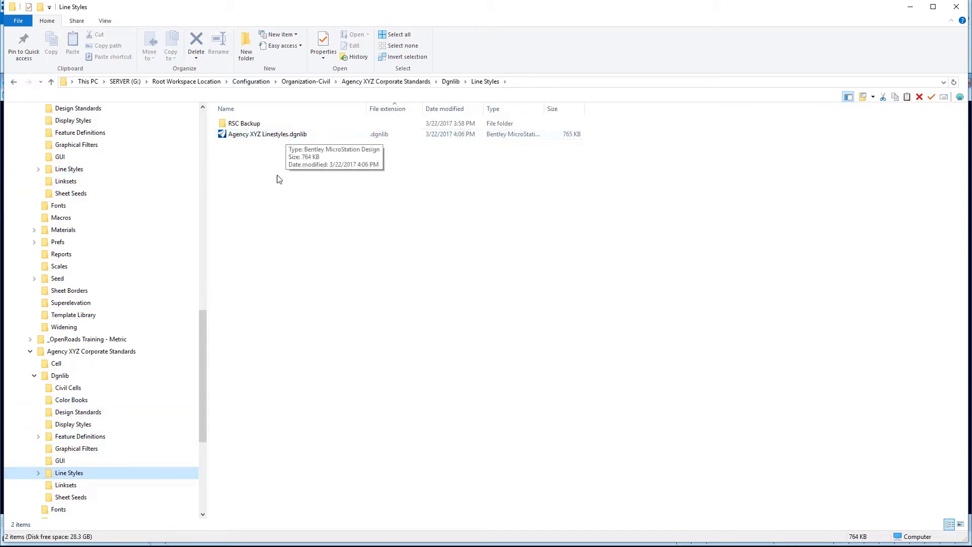
{"action": "left_click", "coordinate": [87, 174]}
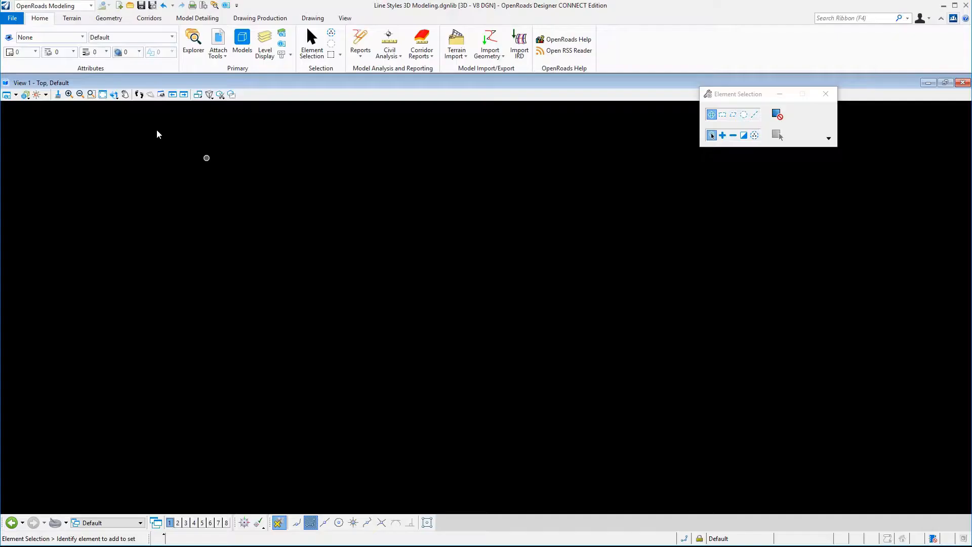
- Examine the custom line styles available in Line Styles 3D Modeling.dgnlib in OpenRoads Designer, through the pavement markings and reflector posts
{"action": "left_click", "coordinate": [62, 54]}
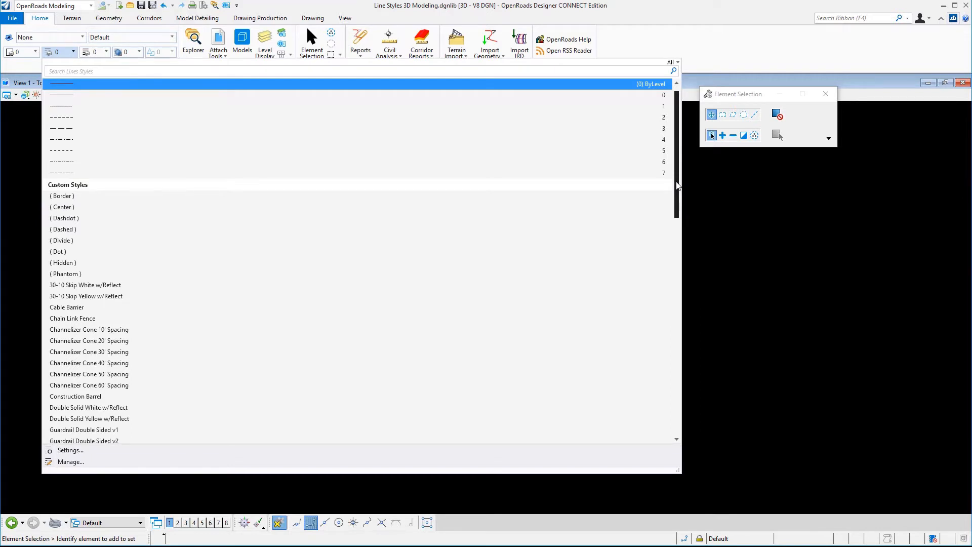
{"action": "left_click_drag", "start_coordinate": [676, 185], "coordinate": [679, 228]}
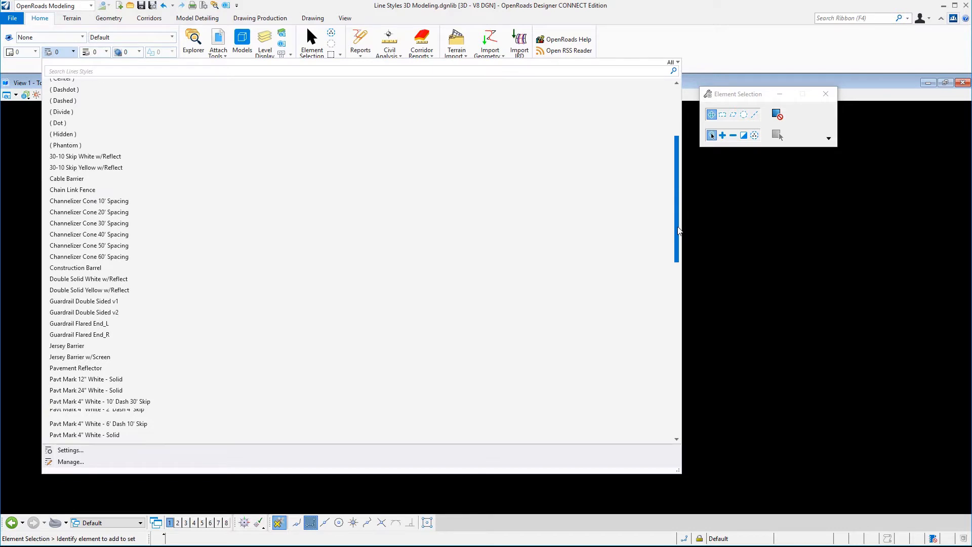
{"action": "left_click_drag", "start_coordinate": [678, 227], "coordinate": [679, 232]}
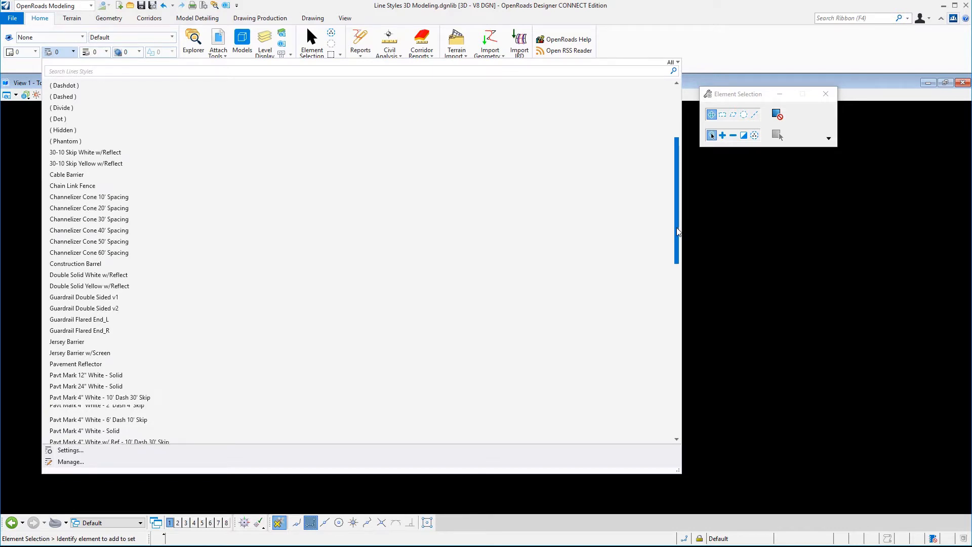
{"action": "left_click_drag", "start_coordinate": [679, 232], "coordinate": [680, 249]}
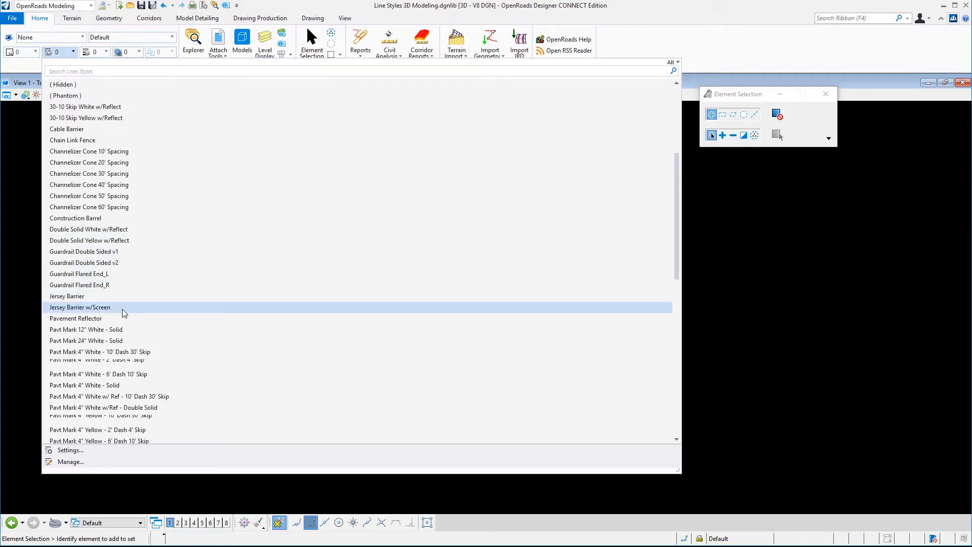
{"action": "scroll", "coordinate": [123, 321], "scroll_direction": "down", "scroll_amount": 2}
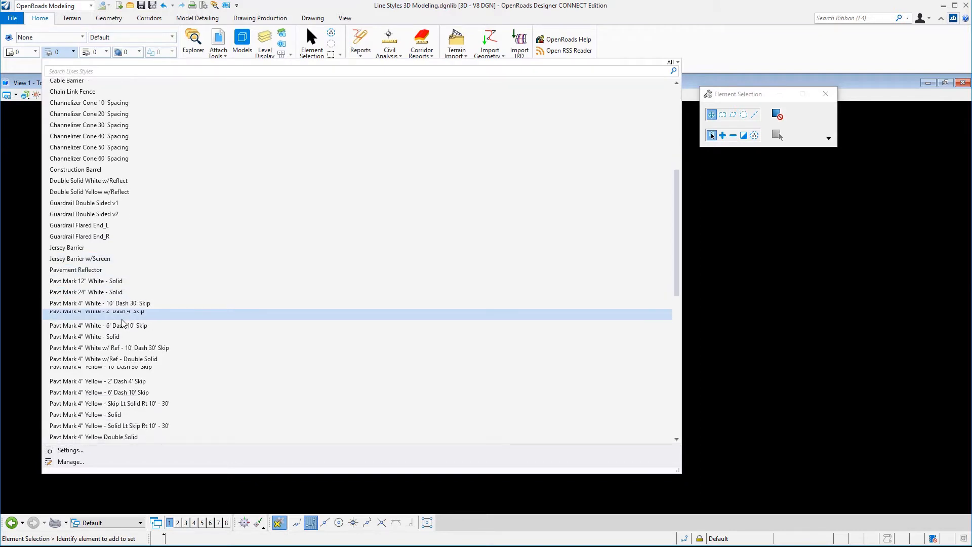
{"action": "scroll", "coordinate": [123, 322], "scroll_direction": "down", "scroll_amount": 2}
{"action": "scroll", "coordinate": [123, 323], "scroll_direction": "down", "scroll_amount": 1}
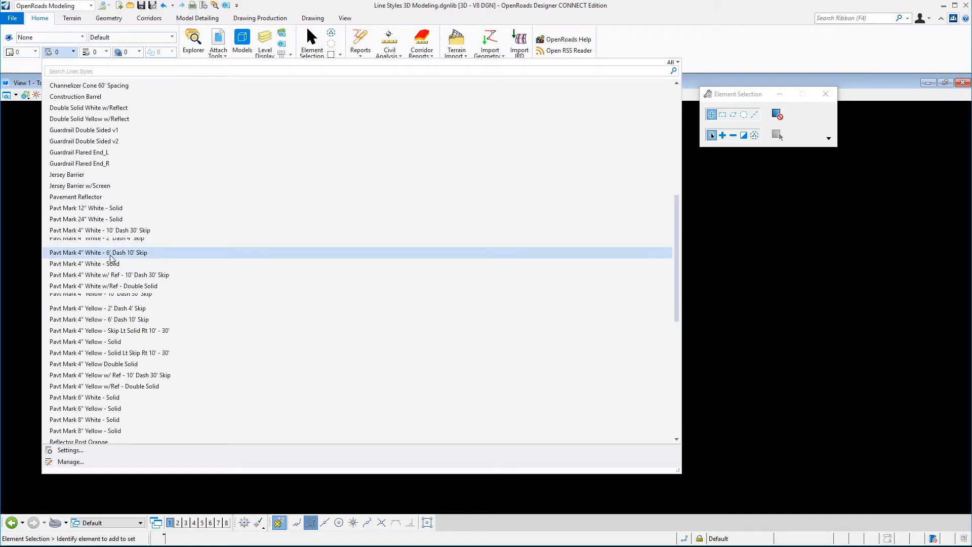
{"action": "scroll", "coordinate": [112, 259], "scroll_direction": "down", "scroll_amount": 2}
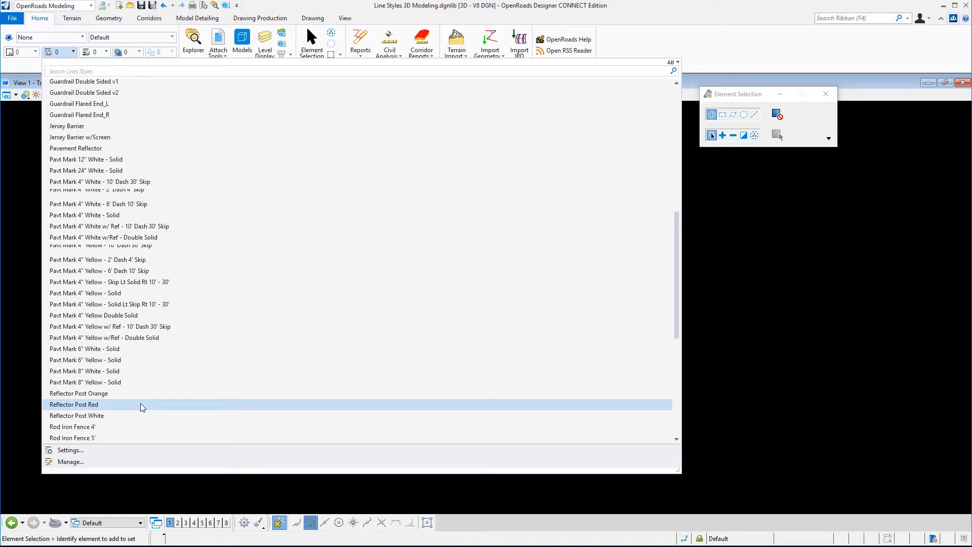
{"action": "scroll", "coordinate": [142, 406], "scroll_direction": "down", "scroll_amount": 5}
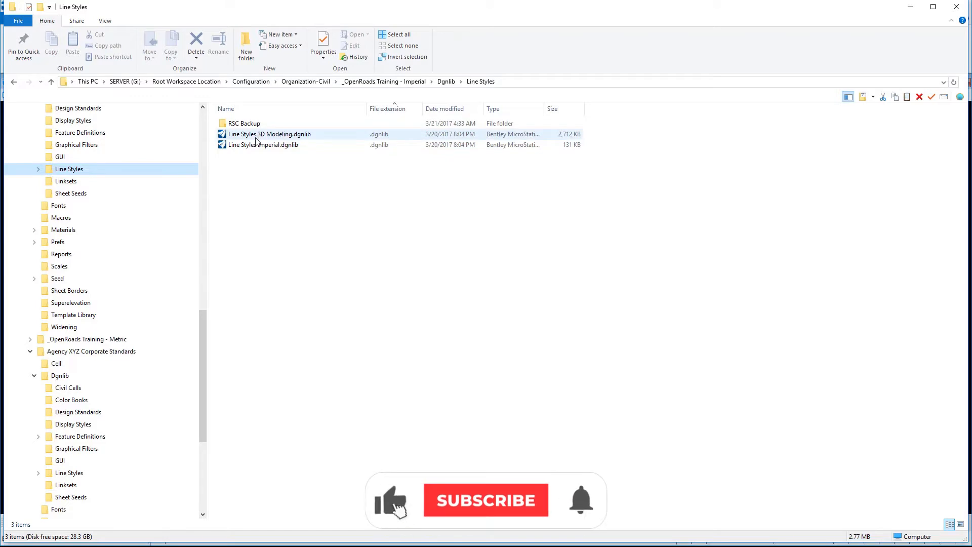
- Copy Line Styles 3D Modeling.dgnlib from the Imperial training Line Styles folder into the Agency XYZ Line Styles folder
{"action": "left_click", "coordinate": [257, 135]}
{"action": "right_click", "coordinate": [257, 139]}
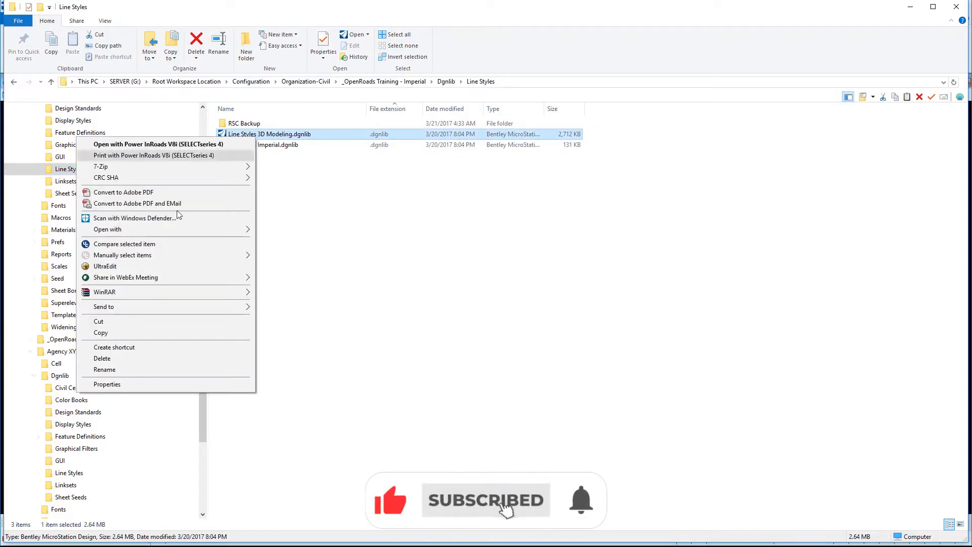
{"action": "left_click", "coordinate": [114, 333]}
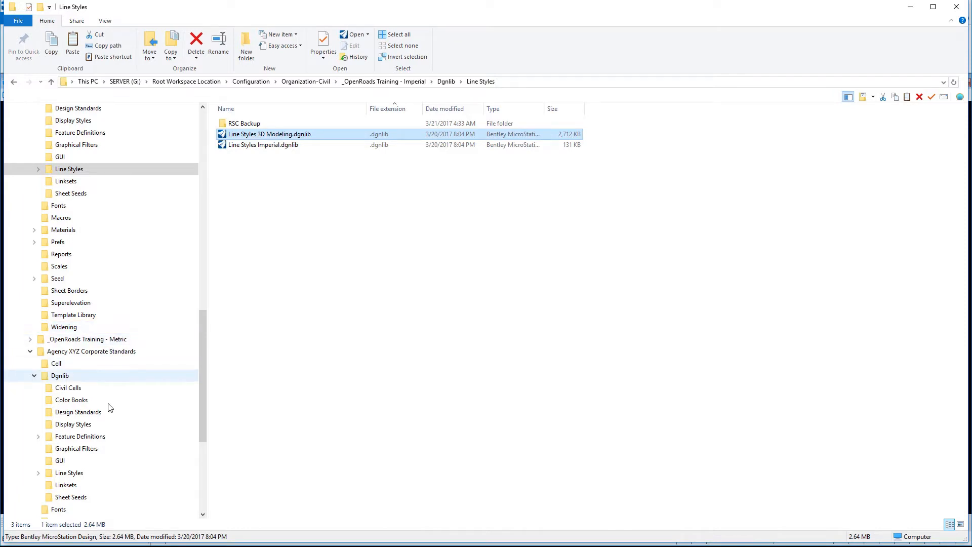
{"action": "left_click", "coordinate": [100, 473]}
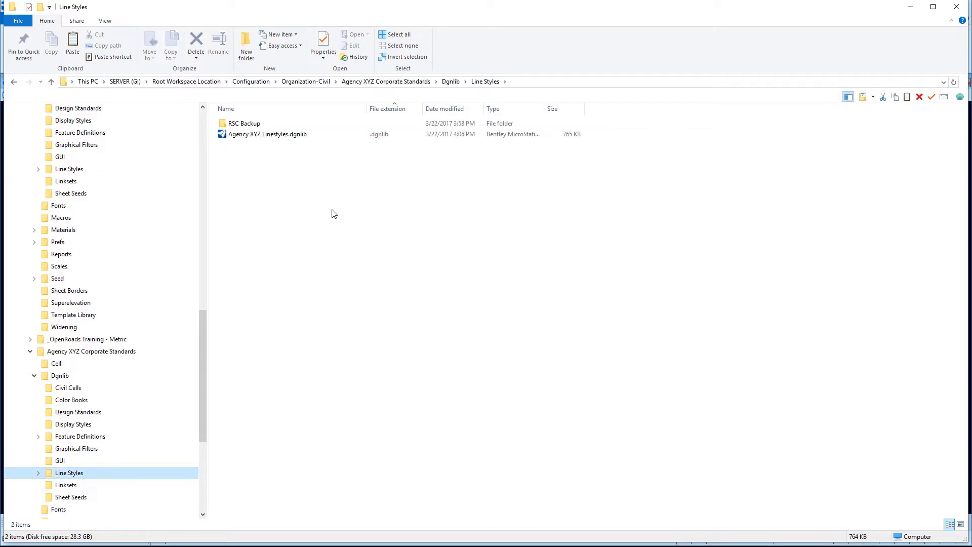
{"action": "right_click", "coordinate": [268, 189]}
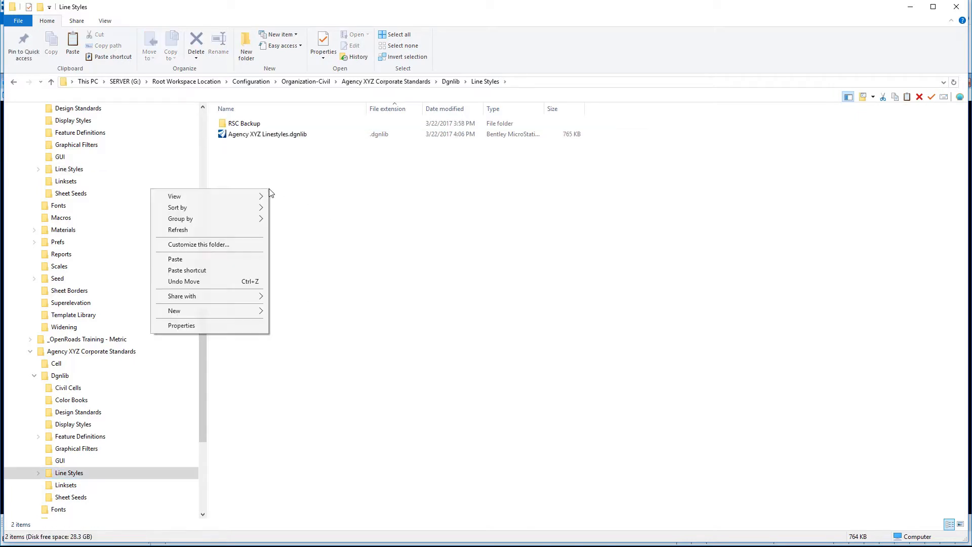
{"action": "left_click", "coordinate": [211, 258]}
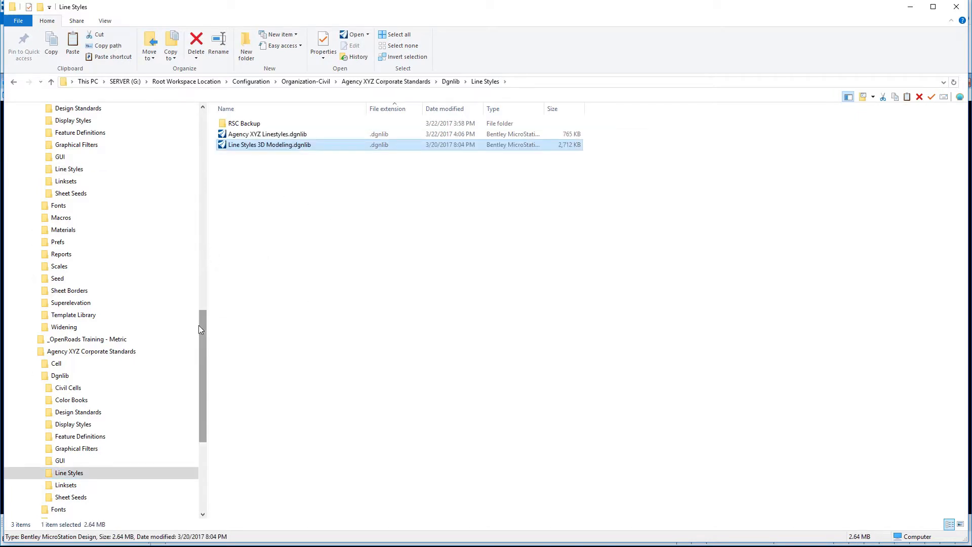
- View the Imperial training Linksets folder, and switch to OpenRoads Designer to show the Links section of its Explorer
{"action": "left_click_drag", "start_coordinate": [201, 327], "coordinate": [204, 315]}
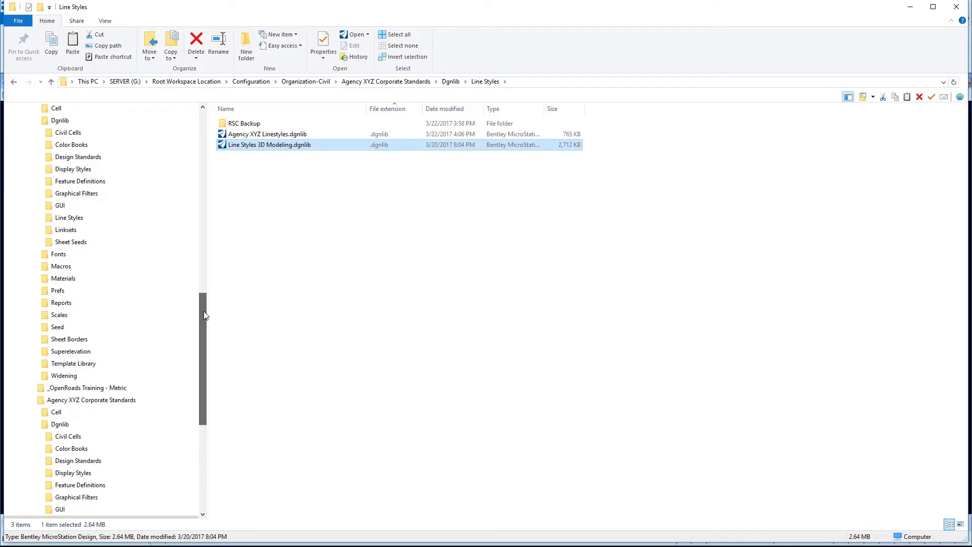
{"action": "left_click", "coordinate": [99, 221]}
{"action": "left_click", "coordinate": [38, 217]}
{"action": "left_click", "coordinate": [69, 230]}
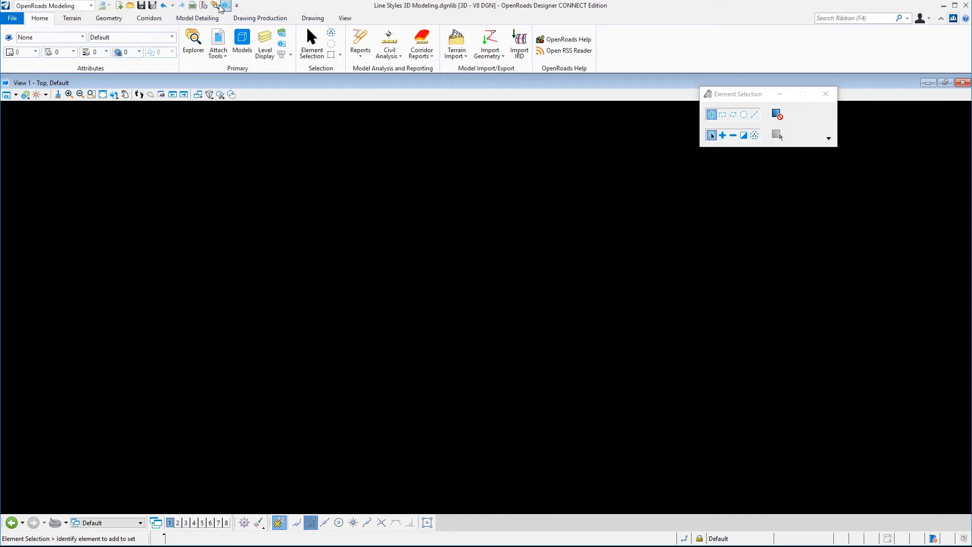
{"action": "left_click", "coordinate": [220, 6]}
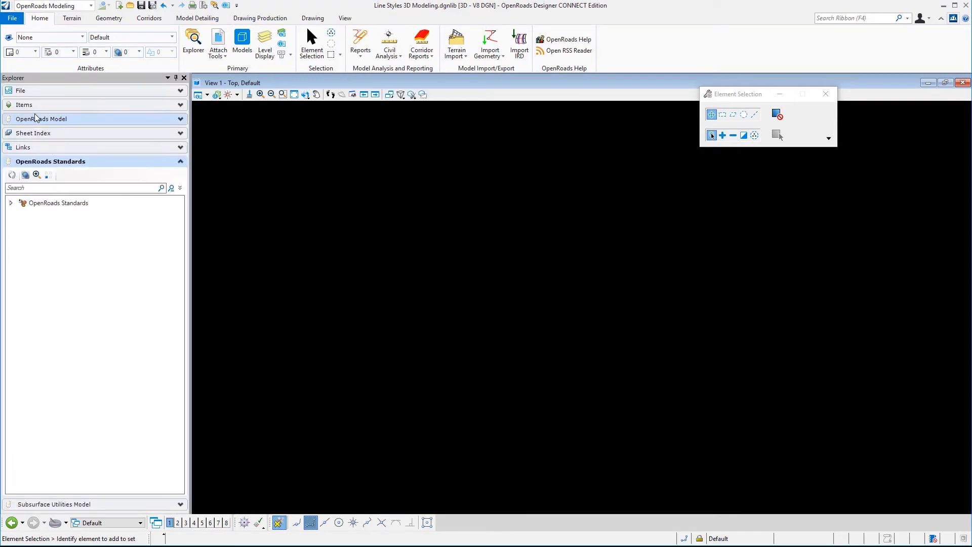
{"action": "left_click", "coordinate": [27, 147]}
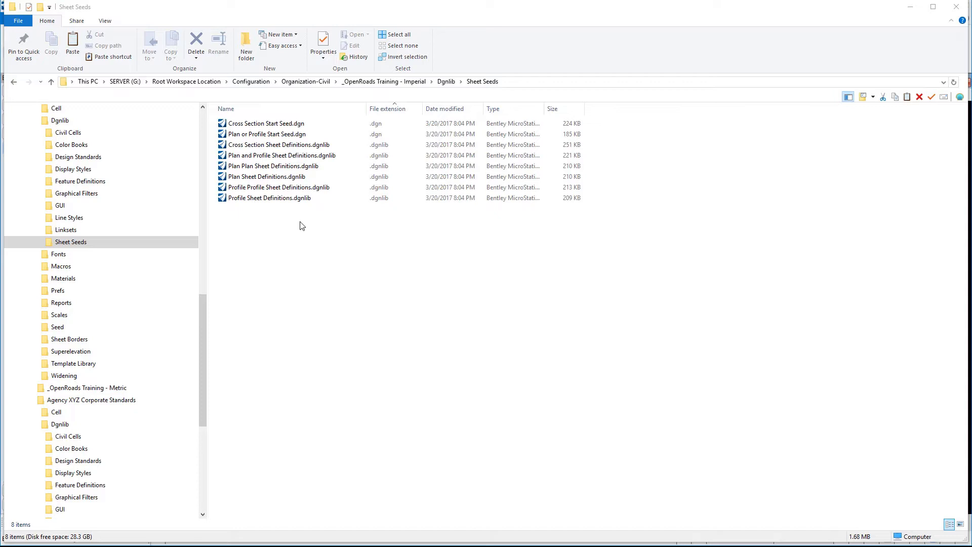
- Copy all sheet seed and sheet definition files from the Imperial training Sheet Seeds folder into the Agency XYZ Sheet Seeds folder
{"action": "left_click", "coordinate": [238, 124]}
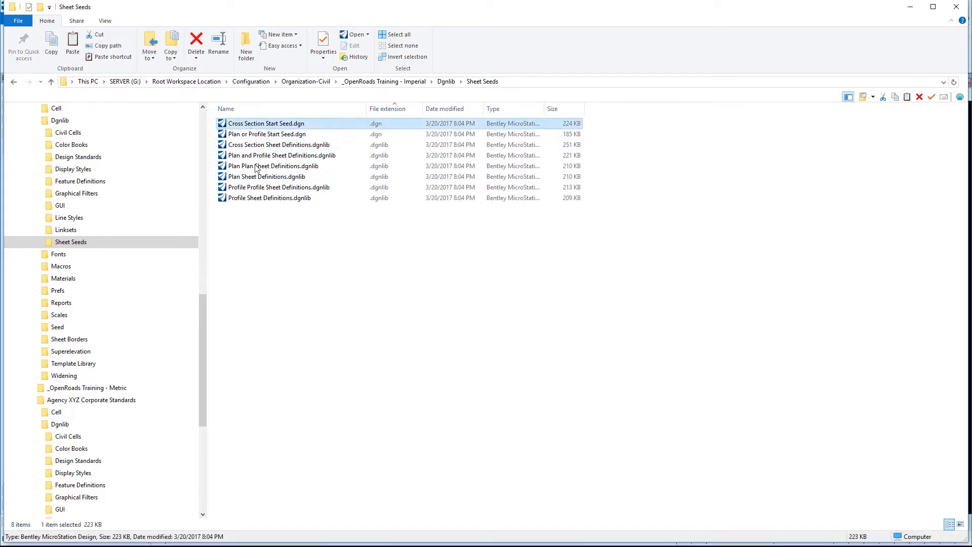
{"action": "key", "text": "ctrl+a"}
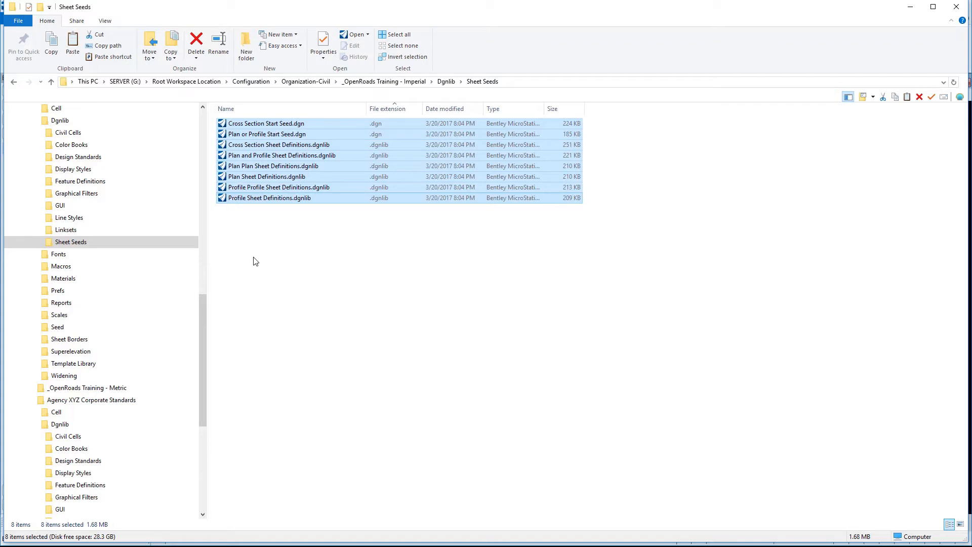
{"action": "right_click", "coordinate": [258, 132]}
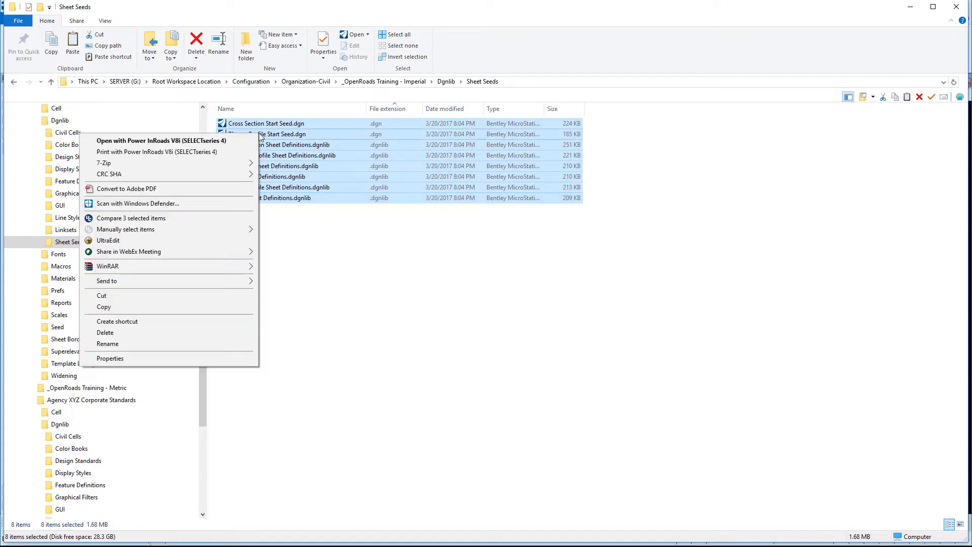
{"action": "left_click", "coordinate": [145, 306]}
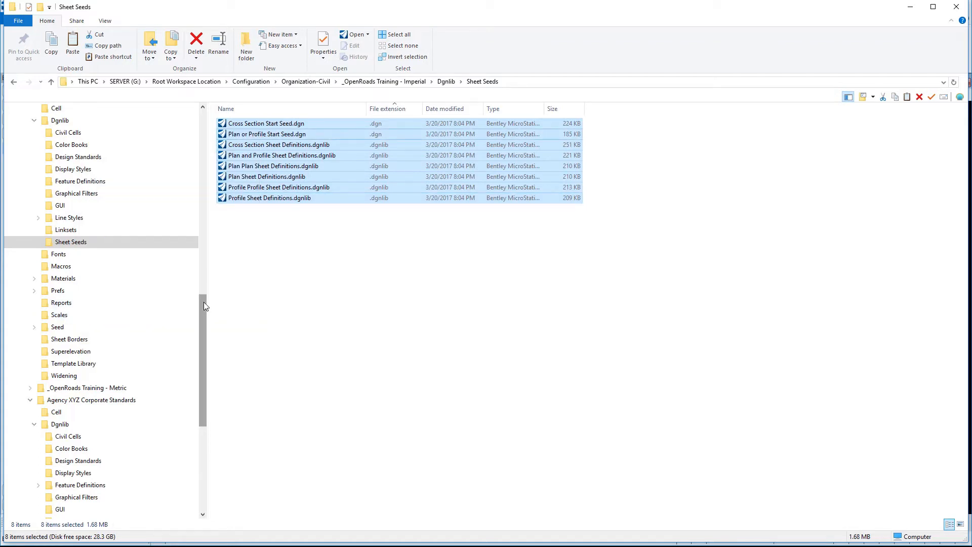
{"action": "scroll", "coordinate": [152, 354], "scroll_direction": "down", "scroll_amount": 3}
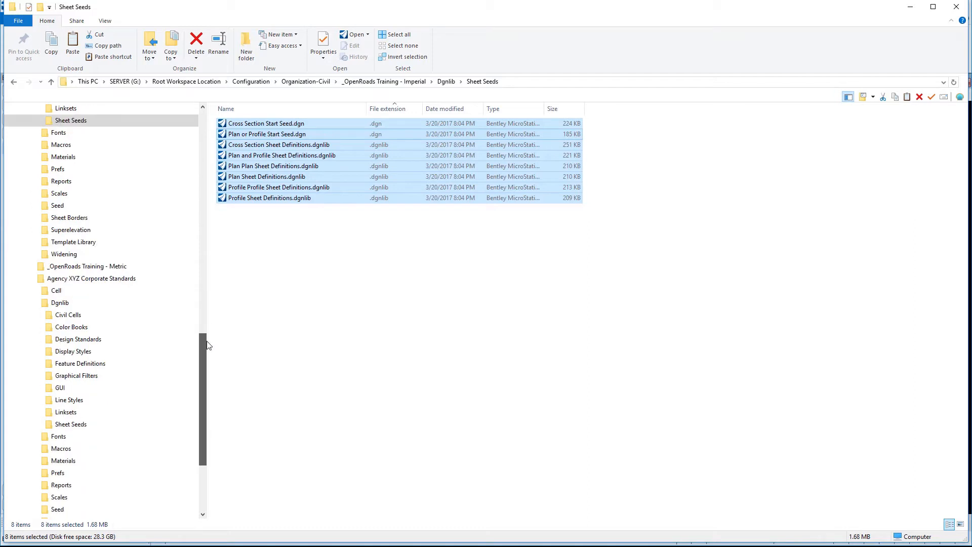
{"action": "left_click", "coordinate": [94, 424]}
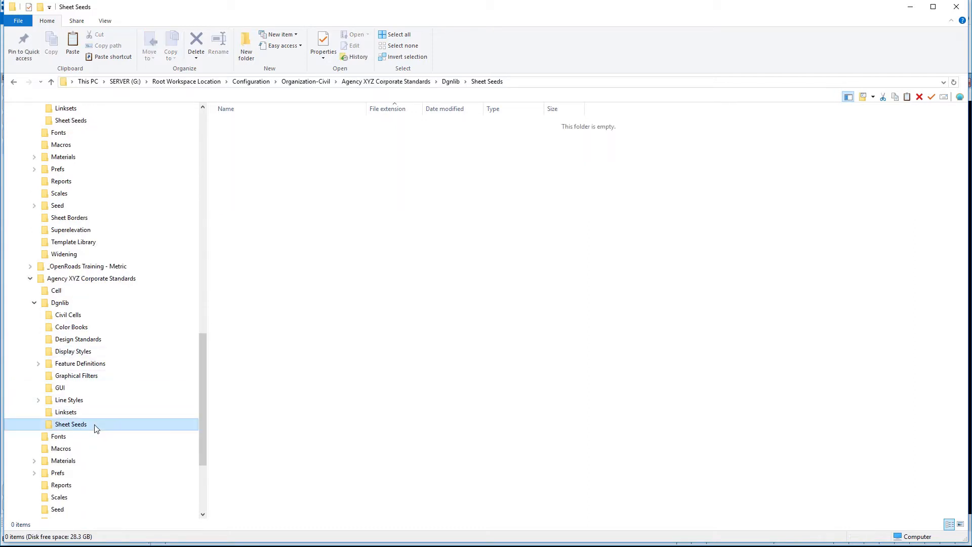
{"action": "right_click", "coordinate": [236, 259]}
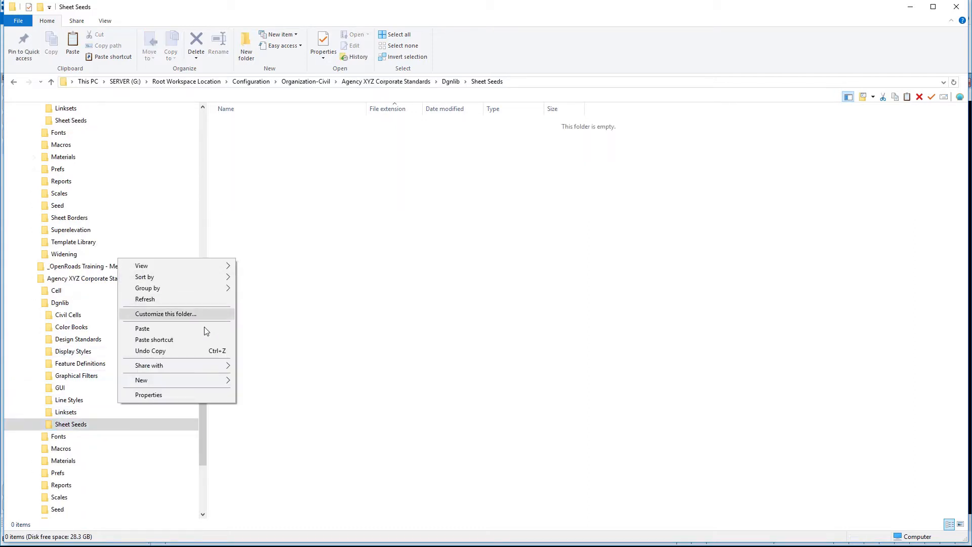
{"action": "left_click", "coordinate": [203, 328]}
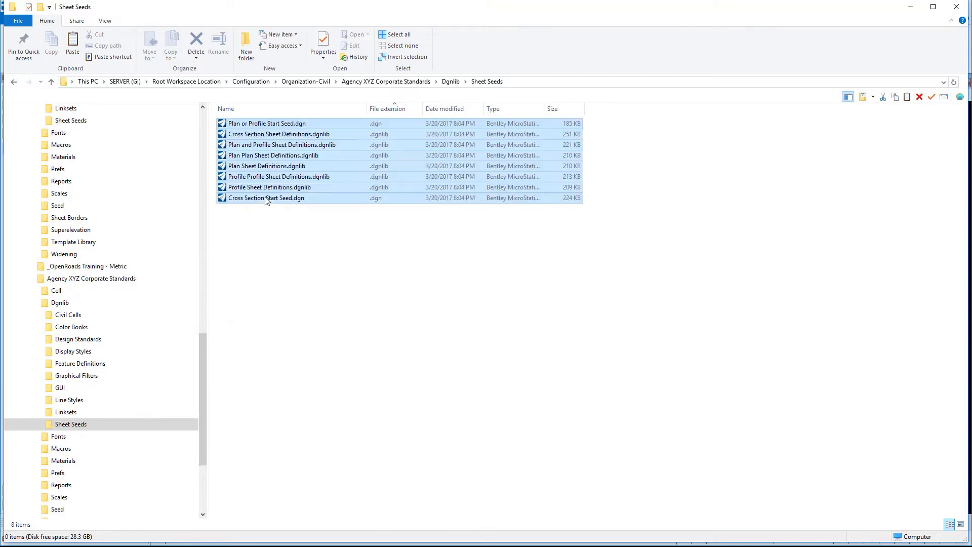
{"action": "left_click", "coordinate": [260, 245]}
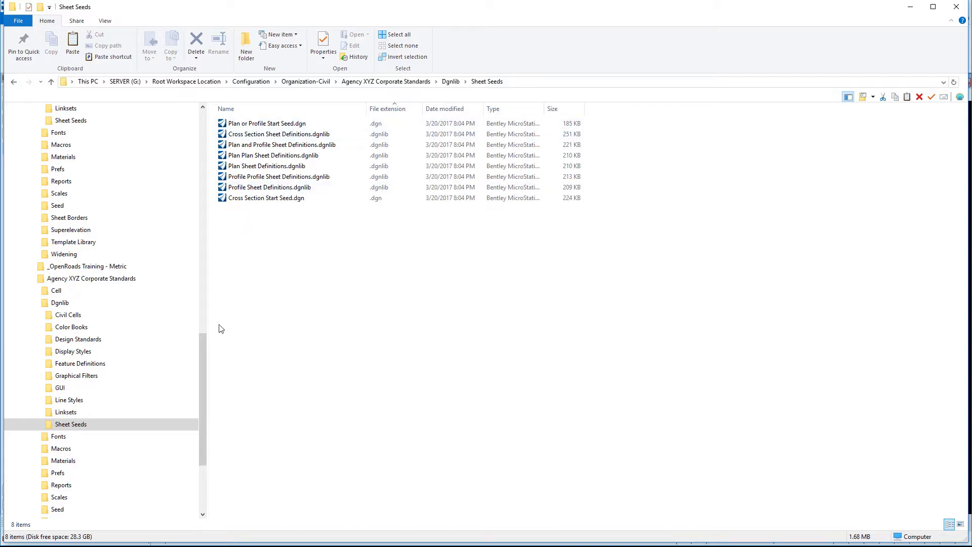
- Collapse the Dgnlib folders of the Agency XYZ and Imperial training workspaces in the folder tree
{"action": "left_click", "coordinate": [34, 302]}
{"action": "scroll", "coordinate": [65, 180], "scroll_direction": "up", "scroll_amount": 3}
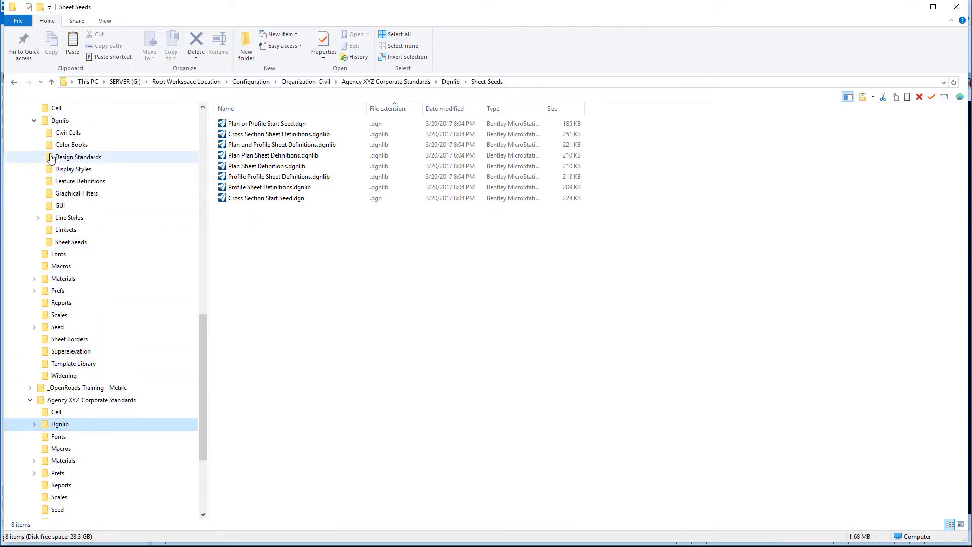
{"action": "left_click", "coordinate": [34, 121]}
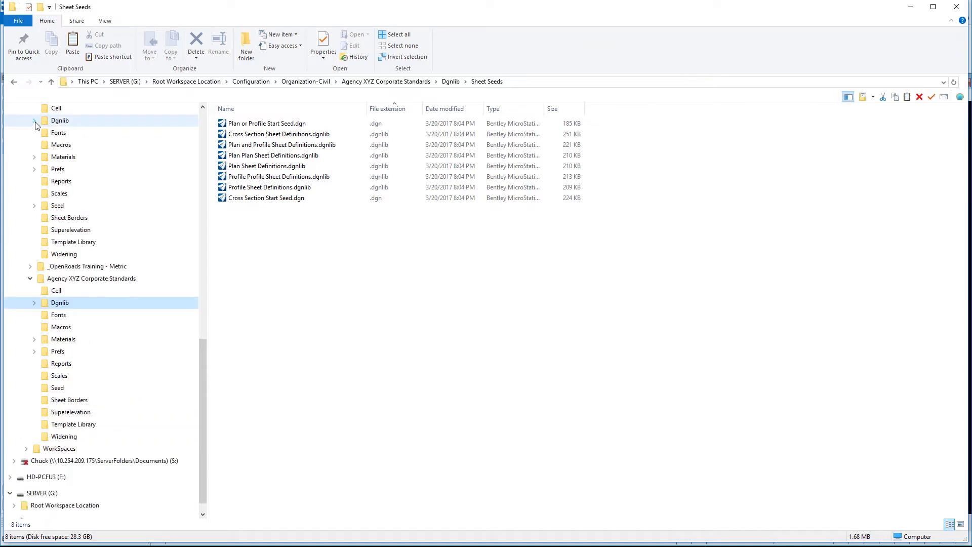
- View the Imperial training Fonts folder, and switch to OpenRoads Designer to examine the fonts offered in the Text Editor
{"action": "left_click", "coordinate": [58, 134]}
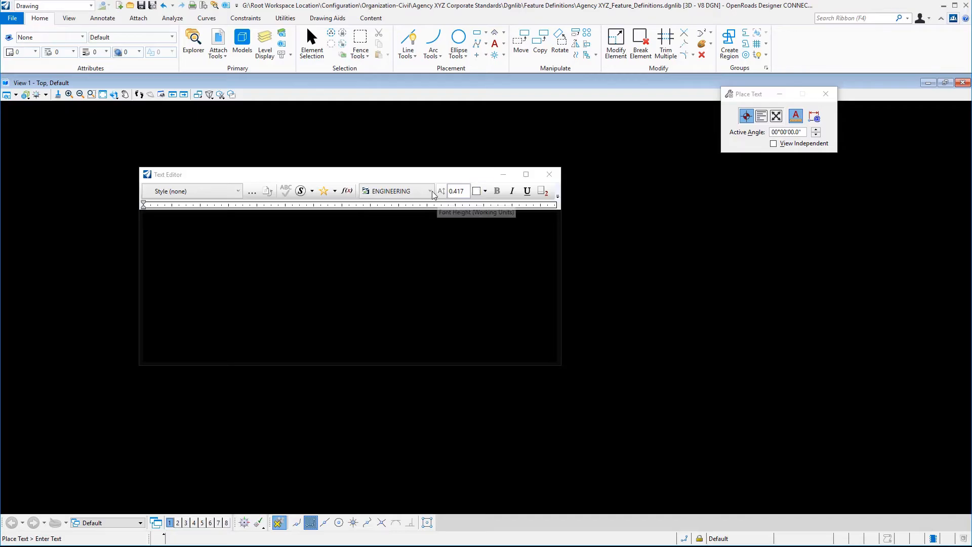
{"action": "left_click", "coordinate": [429, 191]}
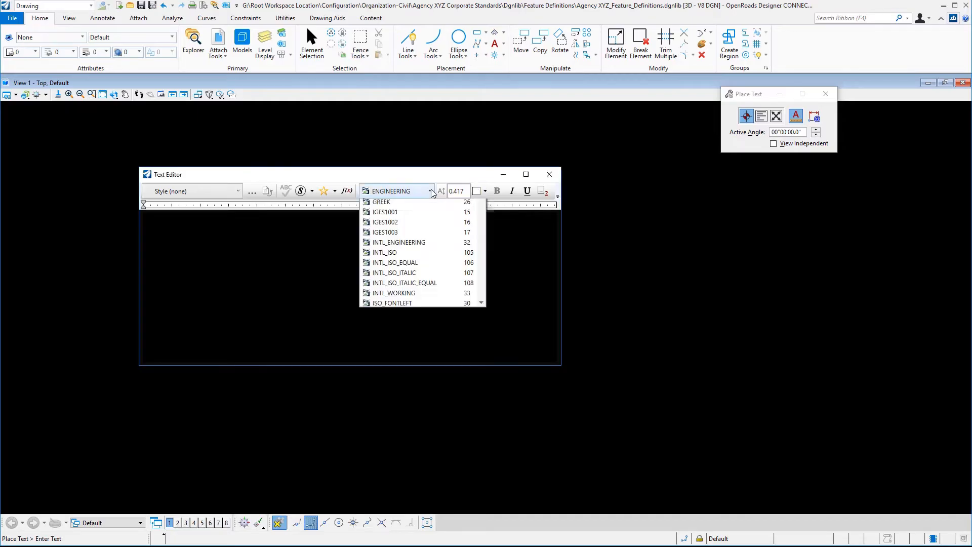
{"action": "left_click_drag", "start_coordinate": [485, 222], "coordinate": [482, 276]}
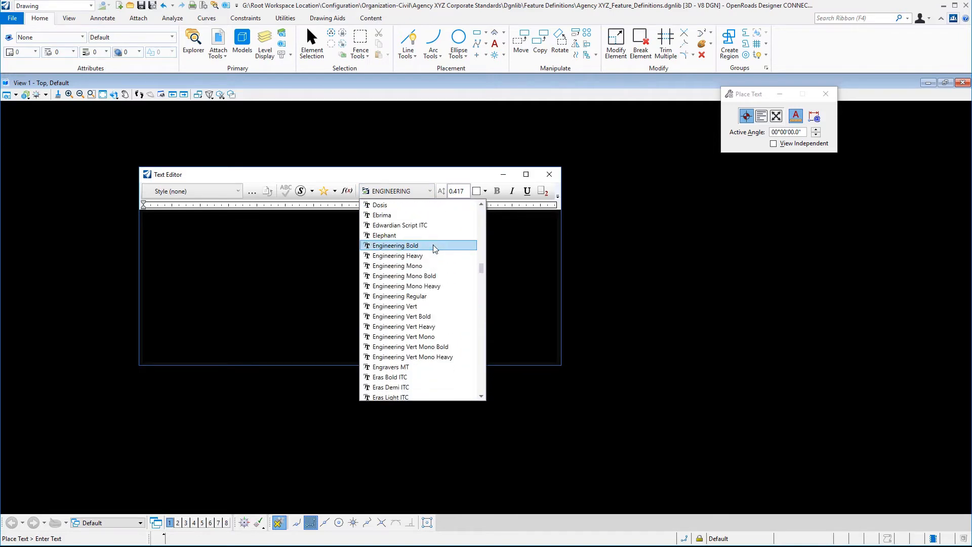
- Choose the Engineering Vert font in the Text Editor and examine its complete symbol set
{"action": "left_click", "coordinate": [424, 308]}
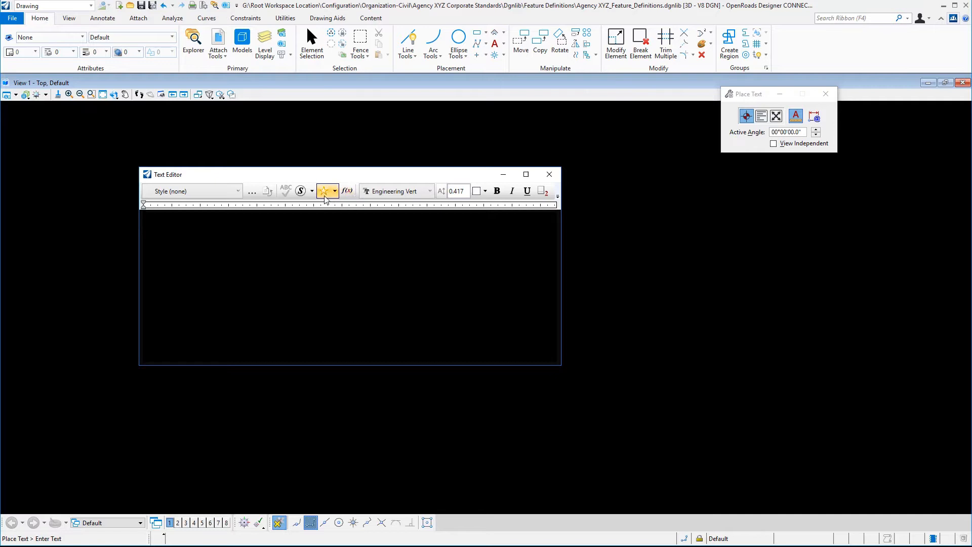
{"action": "left_click", "coordinate": [312, 191]}
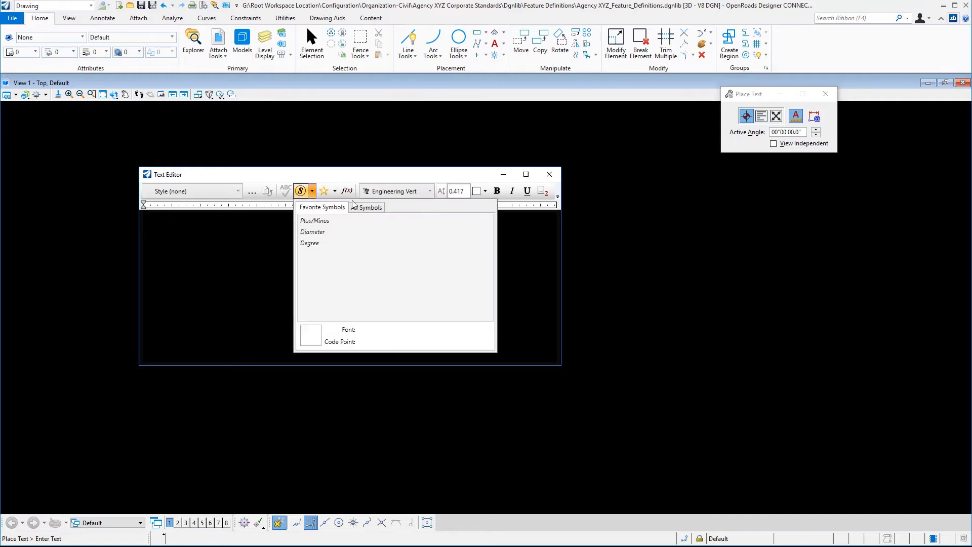
{"action": "left_click", "coordinate": [366, 208]}
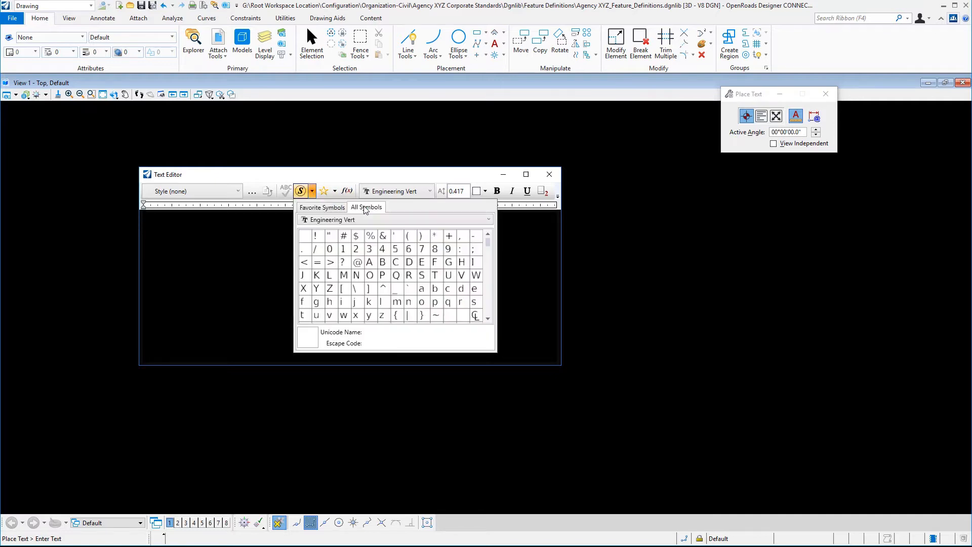
{"action": "left_click", "coordinate": [488, 320]}
{"action": "left_click", "coordinate": [488, 320]}
{"action": "left_click", "coordinate": [488, 320]}
{"action": "left_click", "coordinate": [489, 320]}
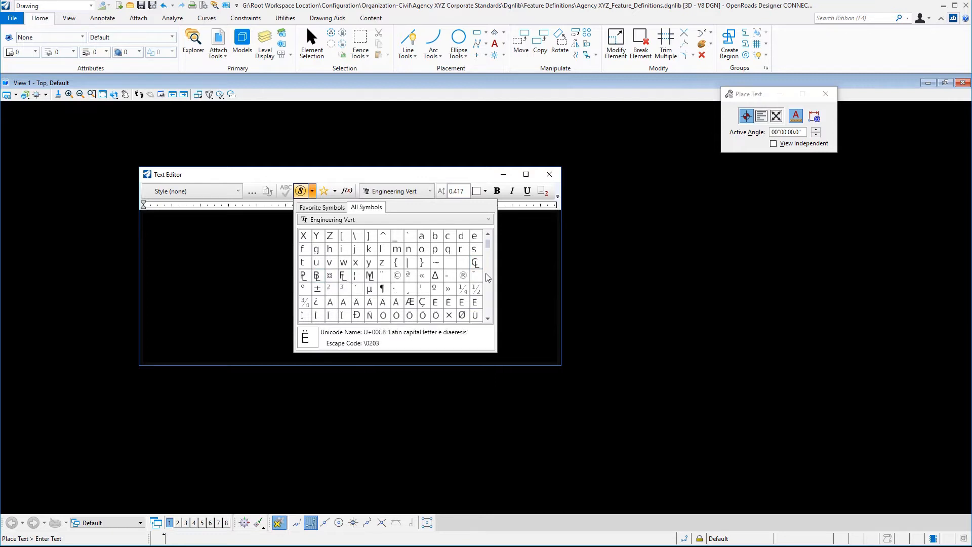
{"action": "left_click_drag", "start_coordinate": [488, 244], "coordinate": [494, 260]}
{"action": "scroll", "coordinate": [468, 302], "scroll_direction": "up", "scroll_amount": 3}
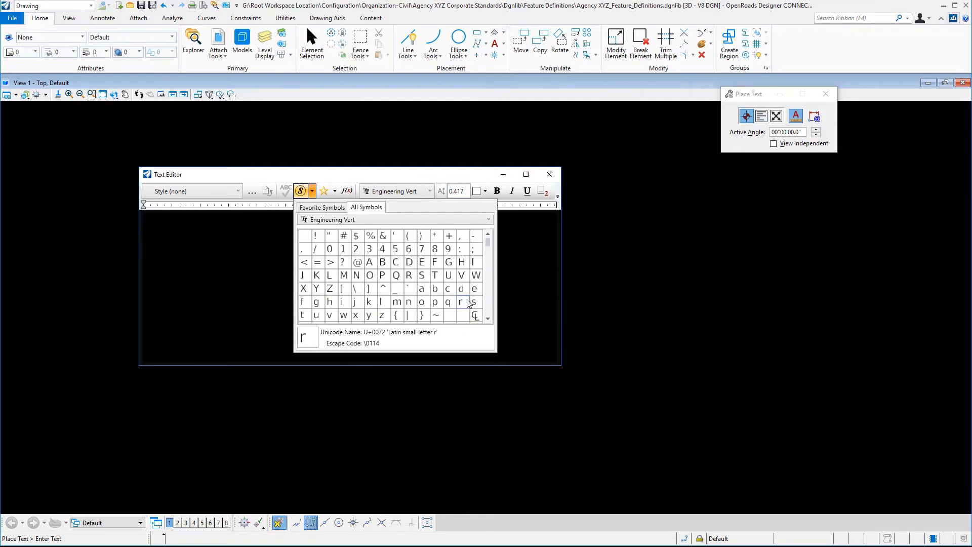
{"action": "scroll", "coordinate": [468, 303], "scroll_direction": "down", "scroll_amount": 1}
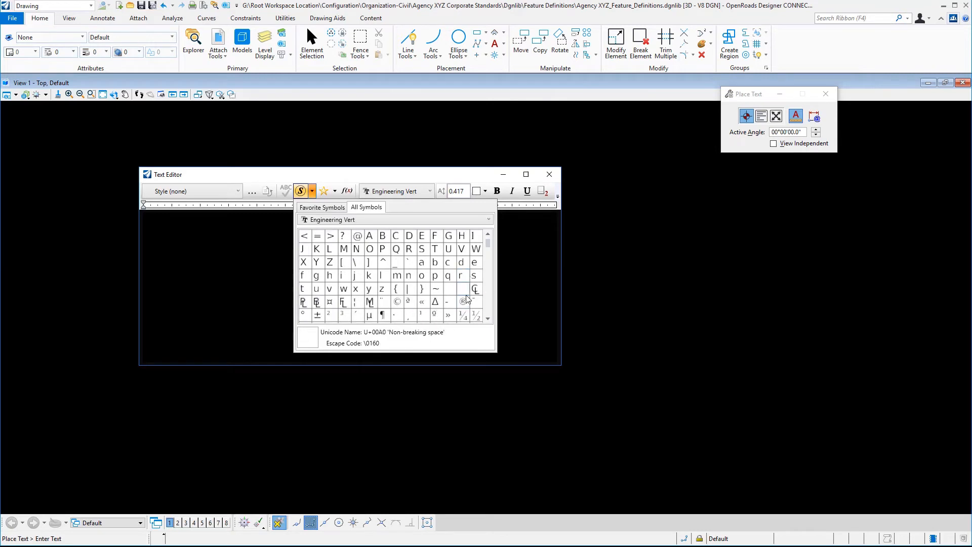
- Review the Engineering font variants offered in the Text Editor, keeping Engineering Vert as the font
{"action": "left_click", "coordinate": [431, 191]}
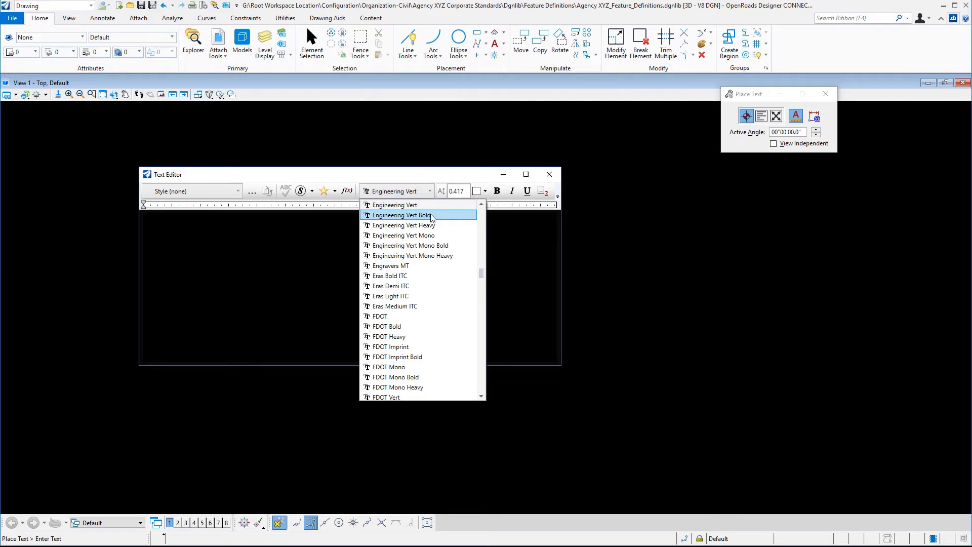
{"action": "scroll", "coordinate": [431, 219], "scroll_direction": "up", "scroll_amount": 2}
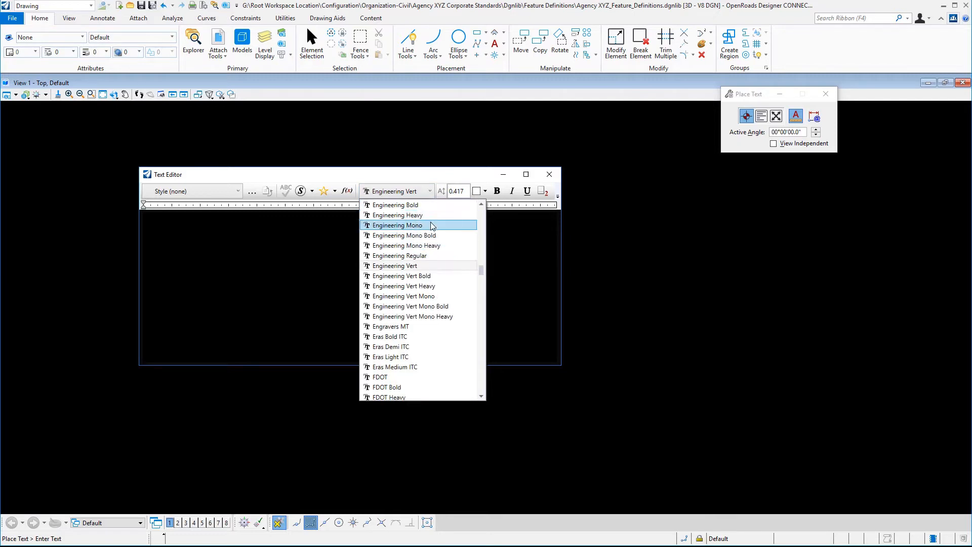
{"action": "left_click", "coordinate": [582, 173]}
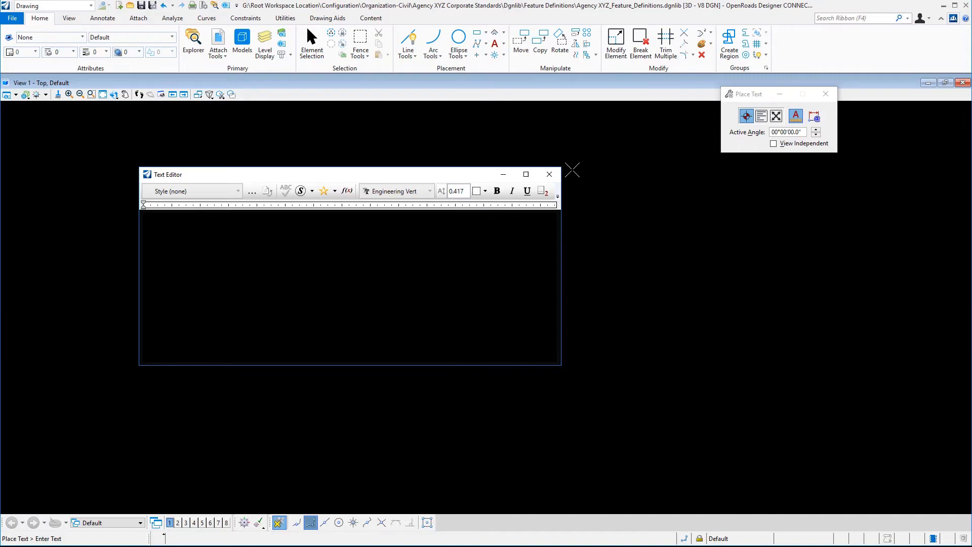
{"action": "right_click", "coordinate": [576, 171]}
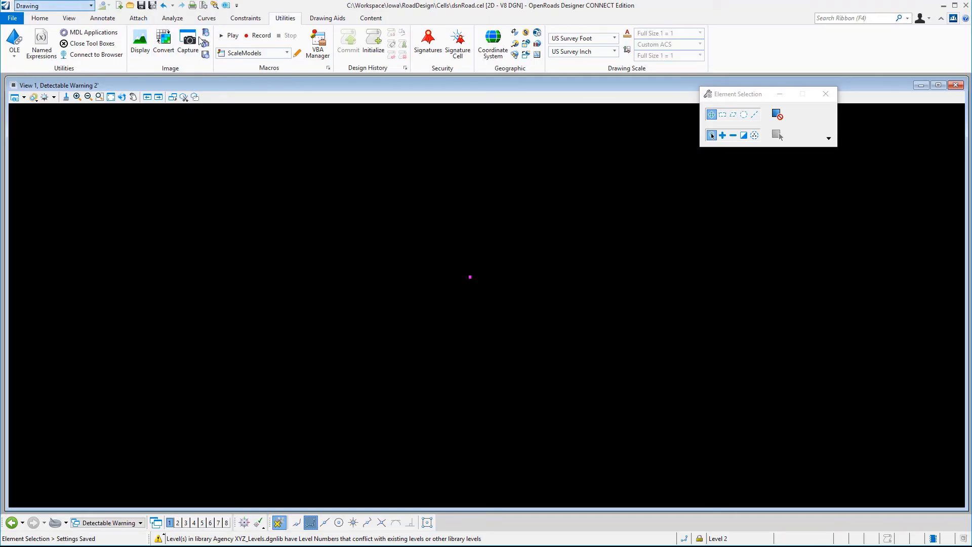
- View the loaded VBA projects, run the ScaleModels macro and acknowledge its storage resolution warning
{"action": "left_click", "coordinate": [322, 47]}
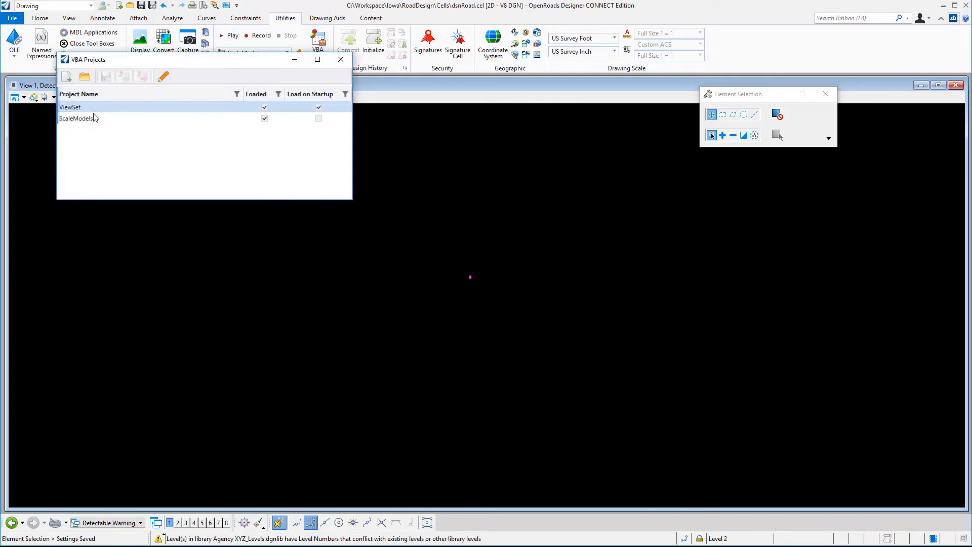
{"action": "left_click", "coordinate": [340, 59]}
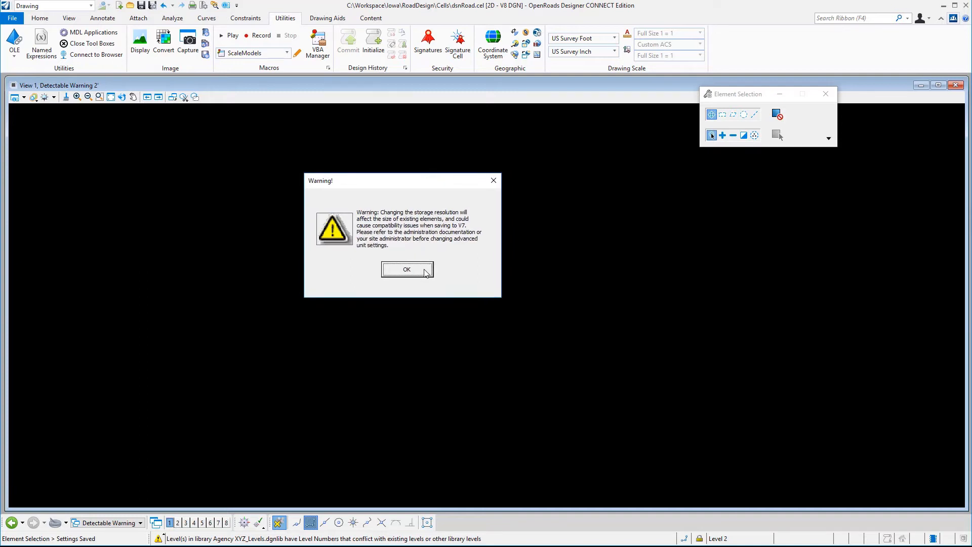
{"action": "left_click", "coordinate": [423, 272]}
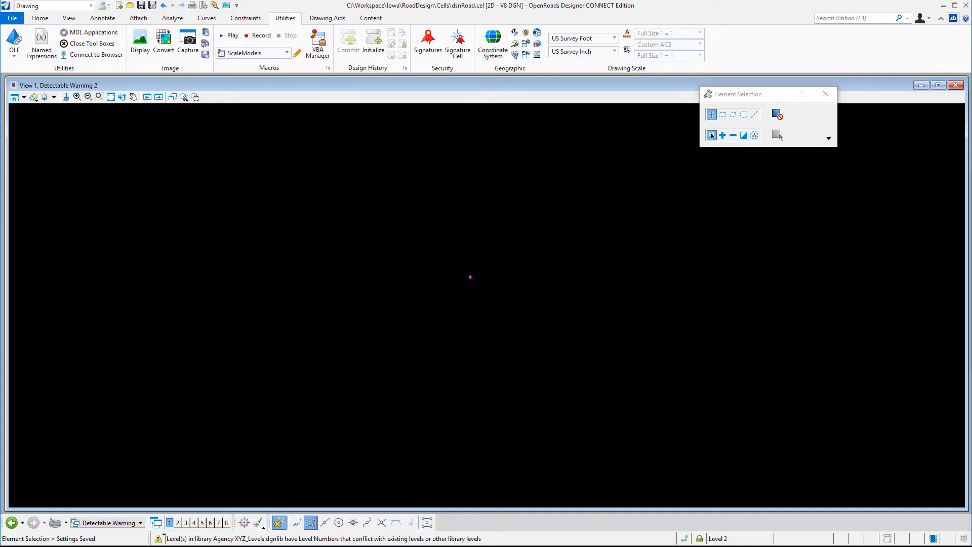
{"action": "left_click_drag", "start_coordinate": [811, 217], "coordinate": [512, 193]}
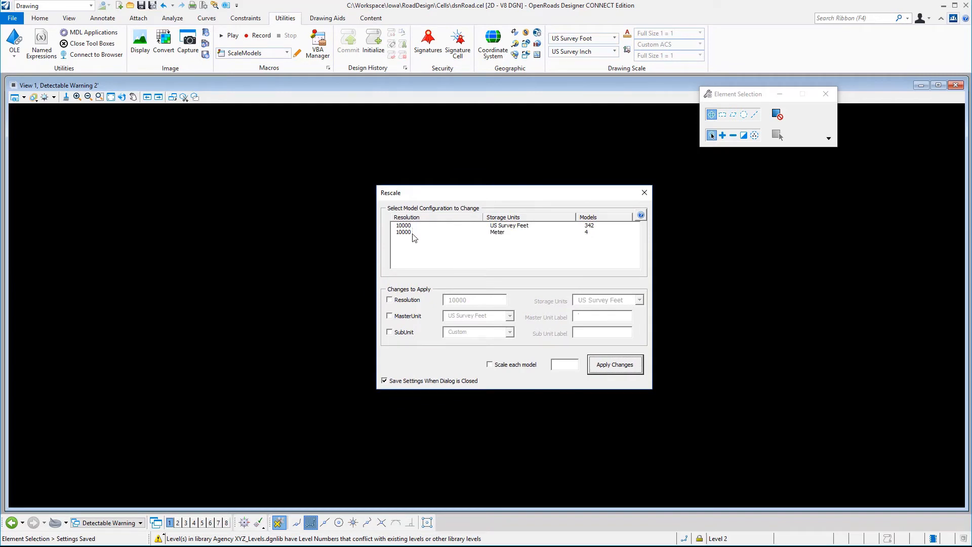
- Select the Meter models for rescaling, with resolution 10000, US Survey Feet storage and master units, and US Survey Inches sub units
{"action": "left_click", "coordinate": [510, 227]}
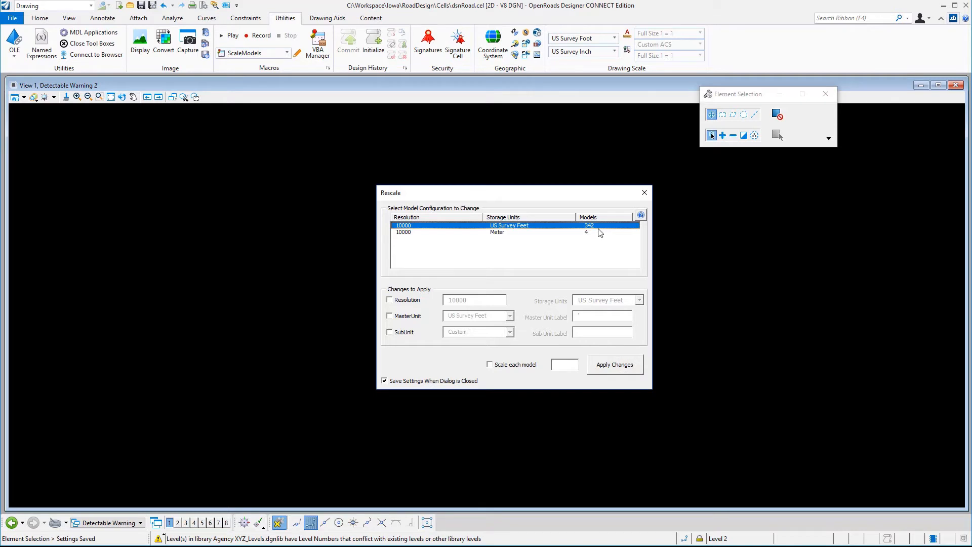
{"action": "left_click", "coordinate": [409, 234]}
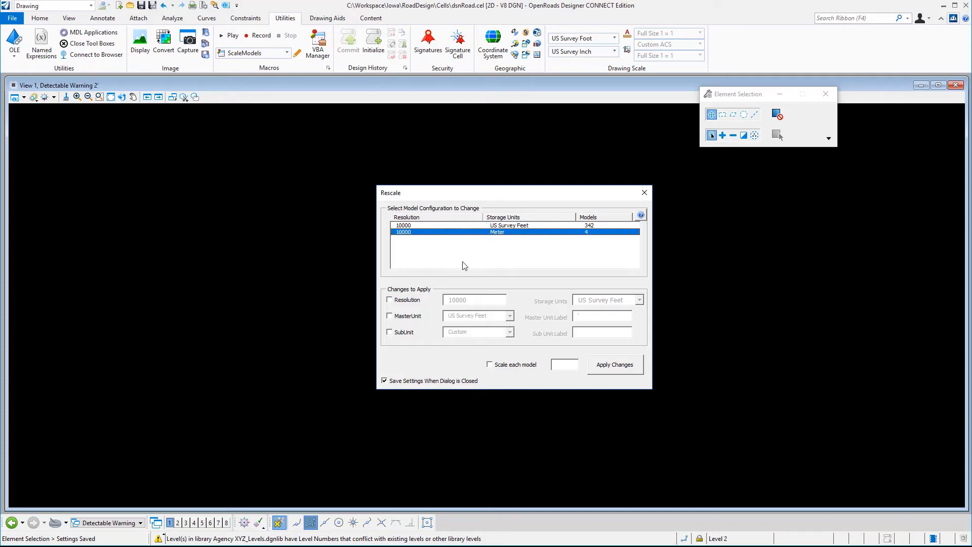
{"action": "left_click", "coordinate": [389, 300]}
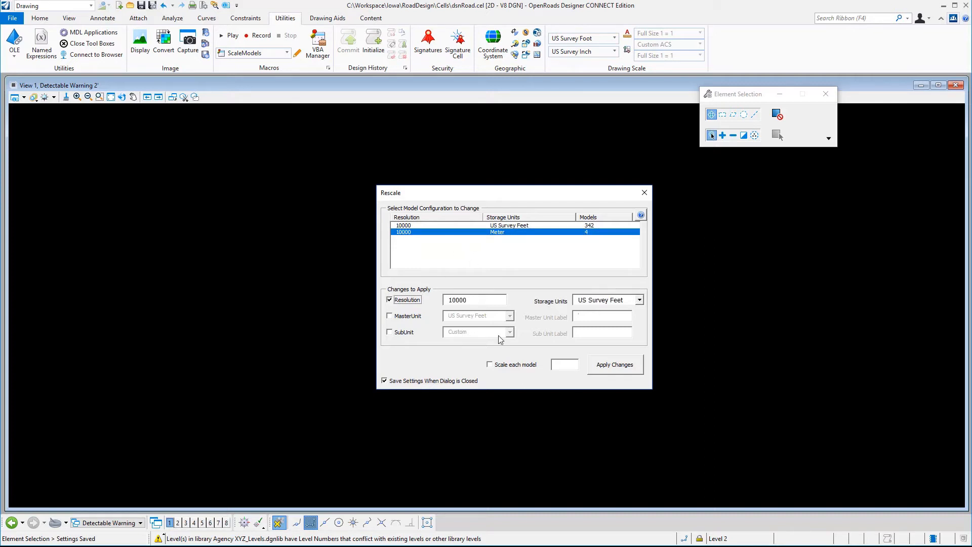
{"action": "left_click", "coordinate": [390, 316]}
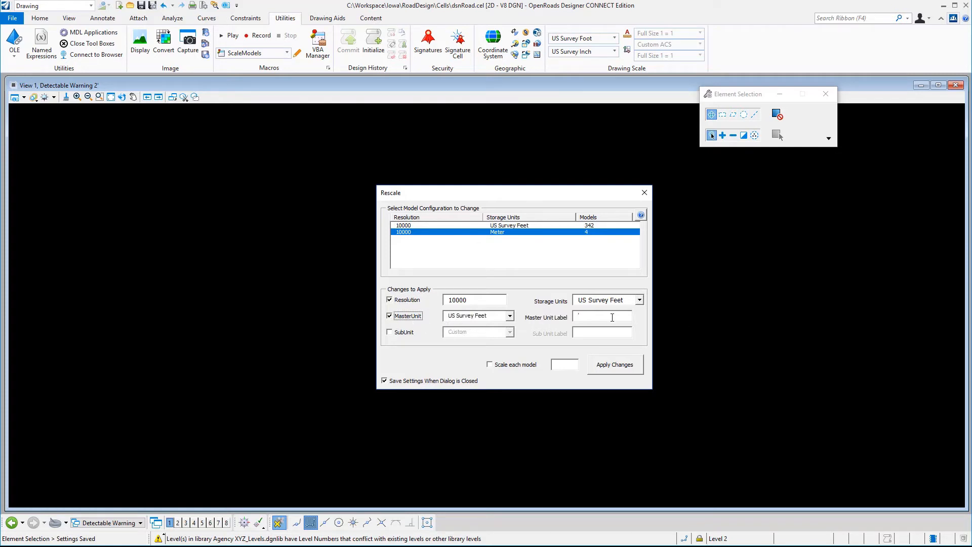
{"action": "left_click", "coordinate": [389, 332]}
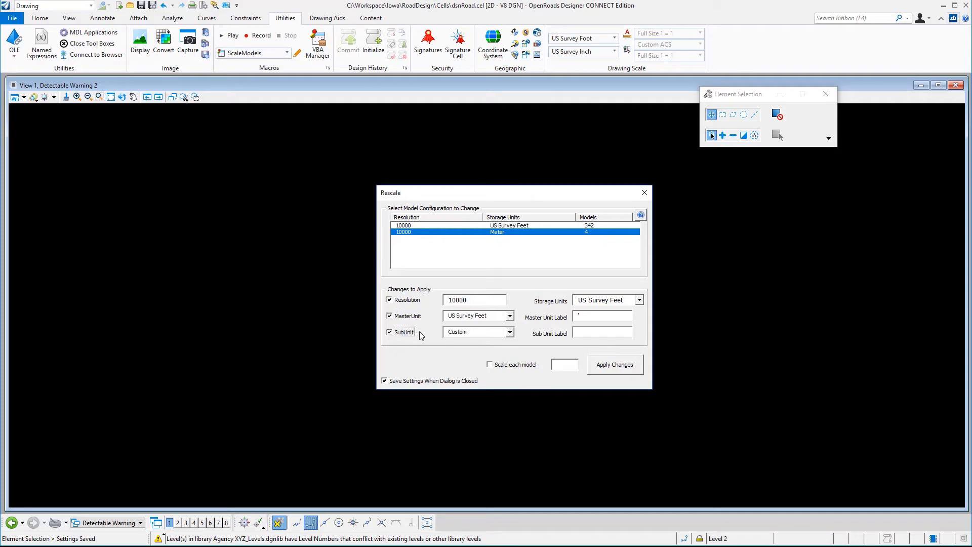
{"action": "left_click", "coordinate": [510, 332]}
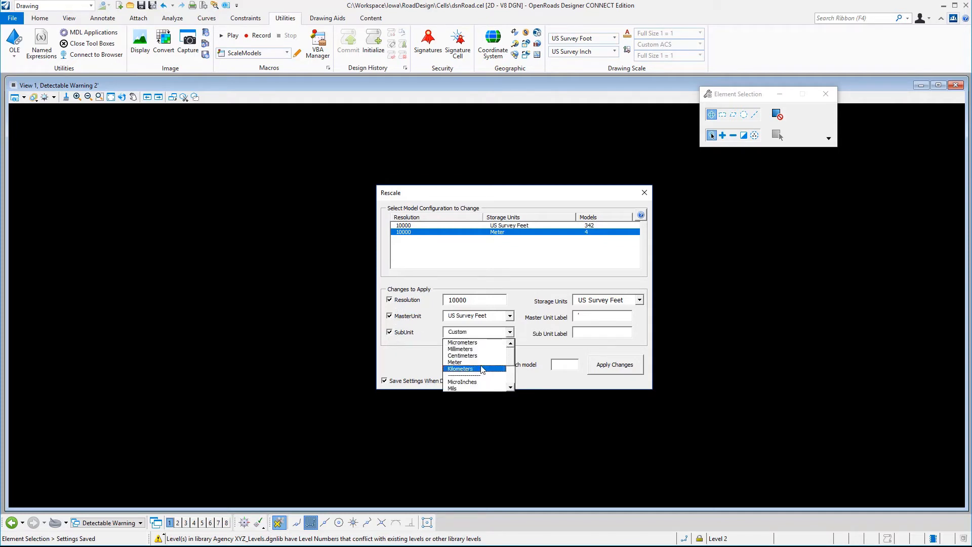
{"action": "left_click_drag", "start_coordinate": [511, 354], "coordinate": [519, 377]}
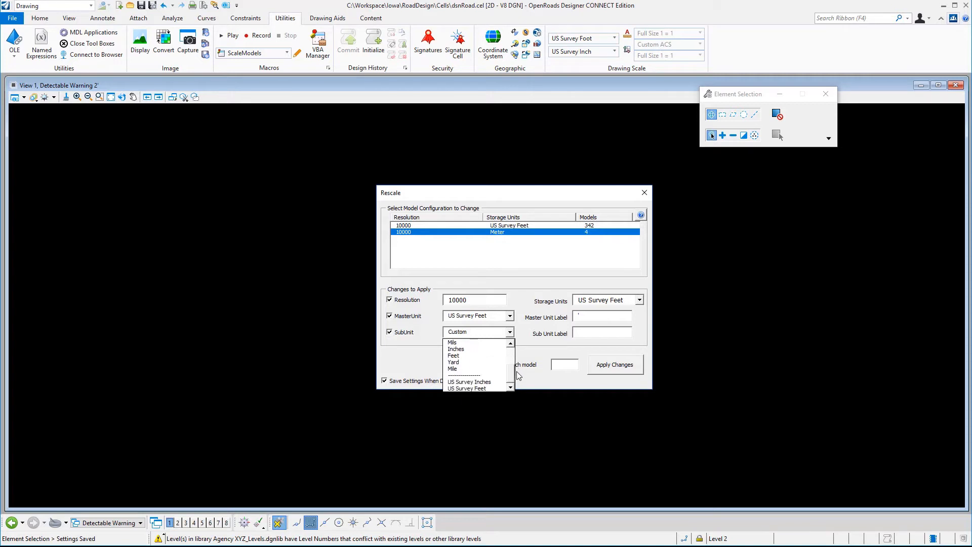
{"action": "left_click", "coordinate": [501, 383]}
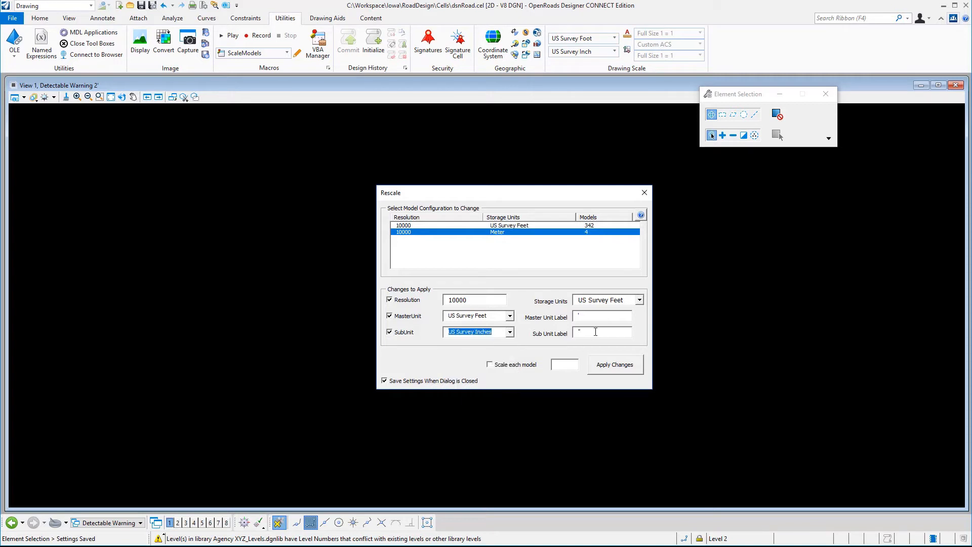
- Enable scaling of each model by a factor of .3048 and apply the rescale changes
{"action": "left_click", "coordinate": [489, 364]}
{"action": "left_click", "coordinate": [564, 365]}
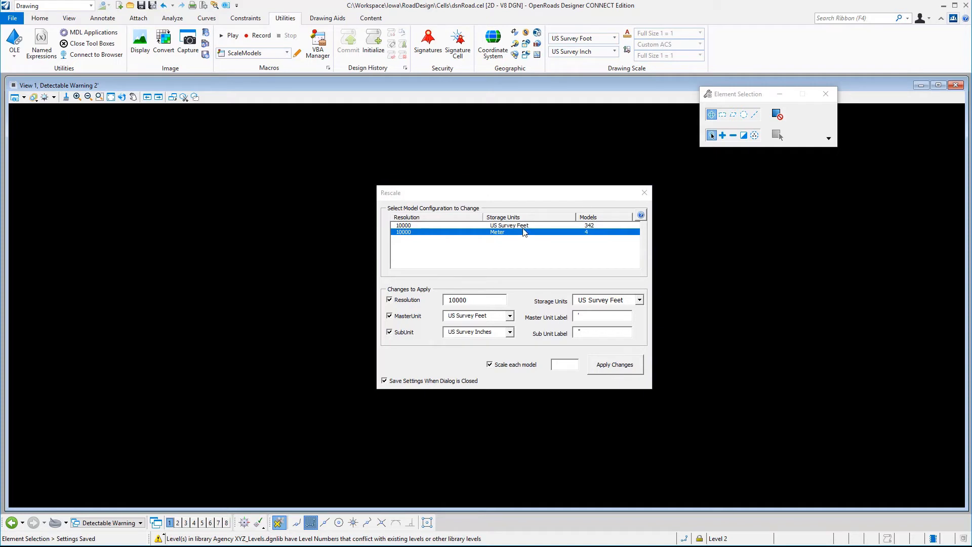
{"action": "left_click", "coordinate": [575, 364]}
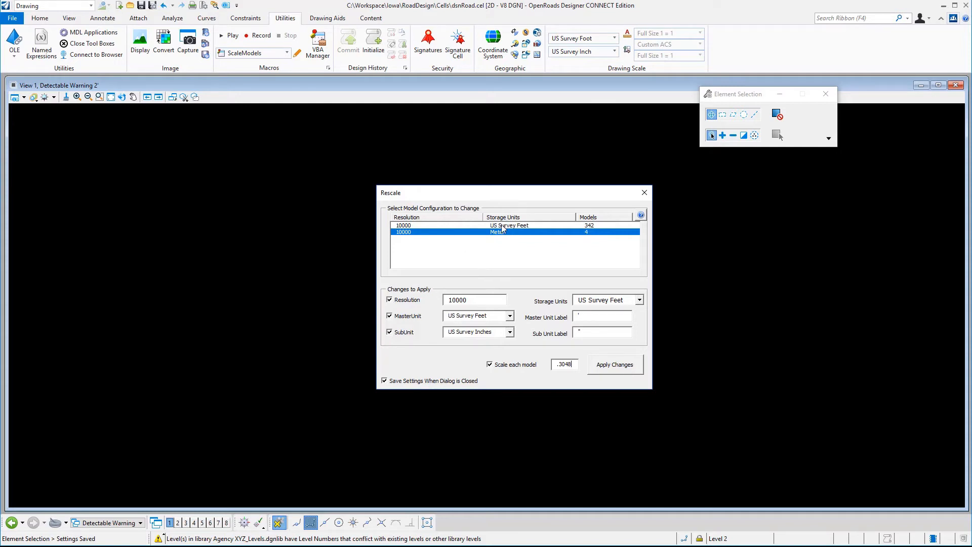
{"action": "left_click", "coordinate": [617, 365]}
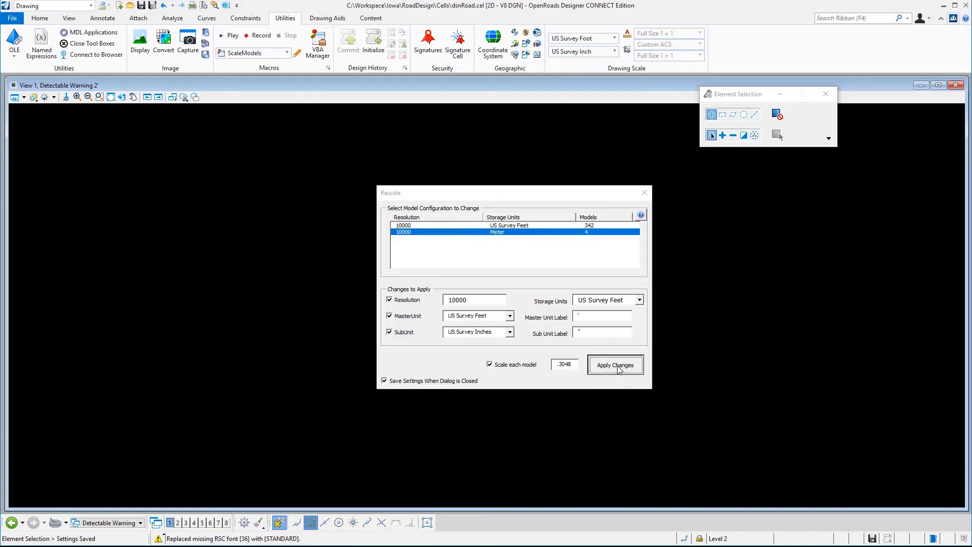
{"action": "left_click", "coordinate": [508, 333]}
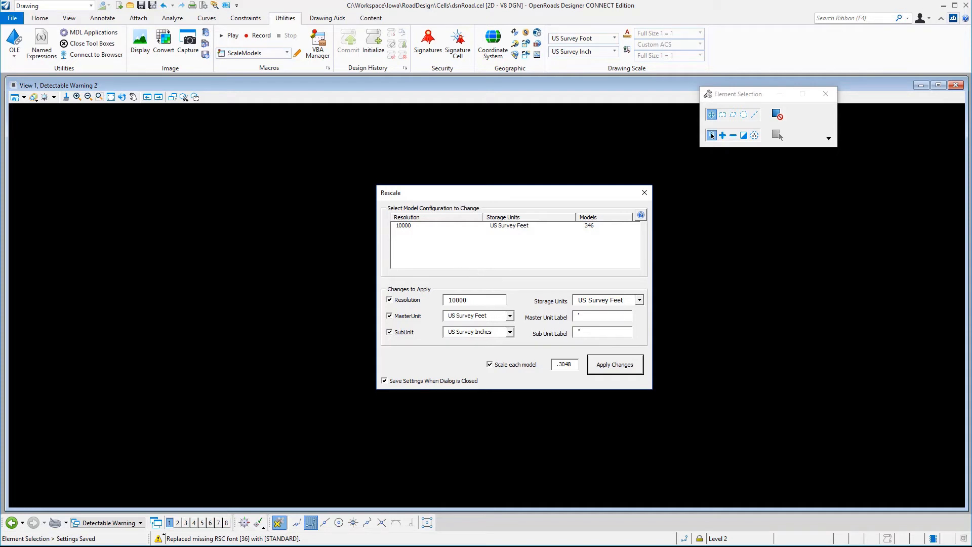
- Switch to File Explorer and view the Materials folders of the Imperial training and Agency XYZ workspaces
{"action": "key", "text": "alt+Tab"}
{"action": "left_click", "coordinate": [91, 230]}
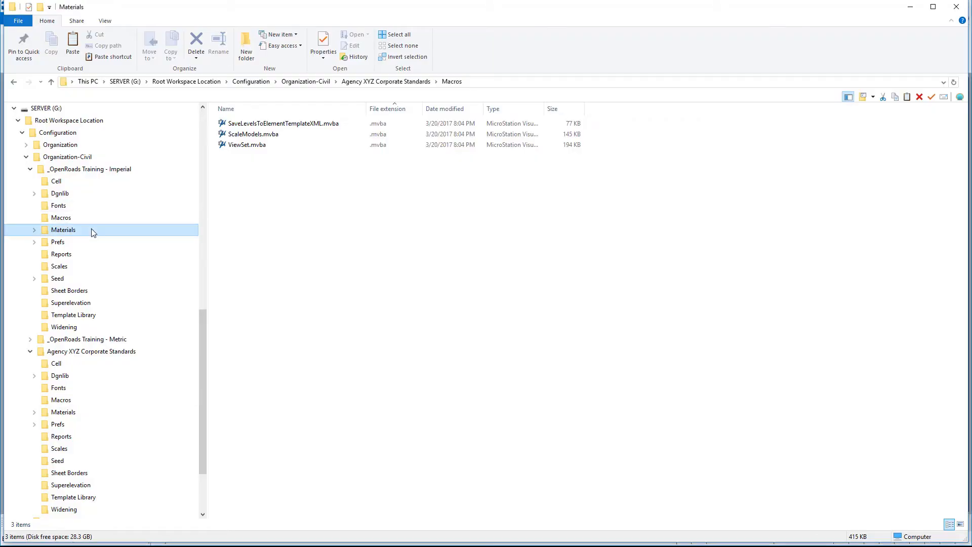
{"action": "left_click", "coordinate": [75, 413]}
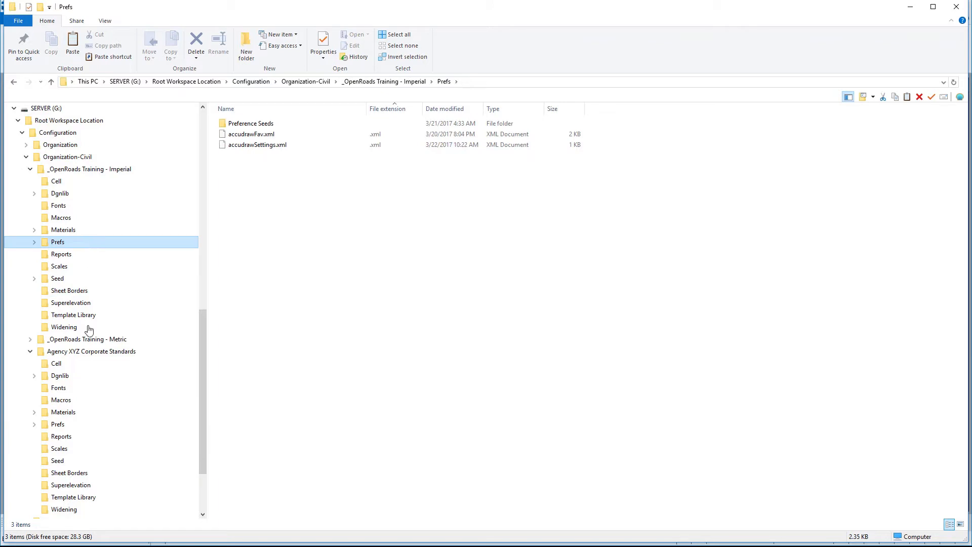
- Examine the preference, docking, explorer settings and ribbon seed files in the Agency XYZ Preference Seeds folder
{"action": "left_click", "coordinate": [34, 424]}
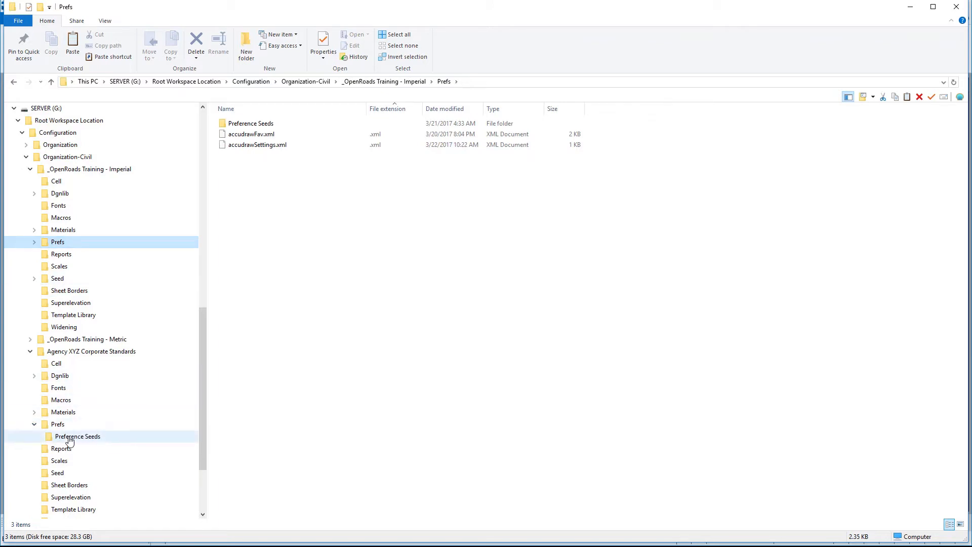
{"action": "left_click", "coordinate": [71, 438]}
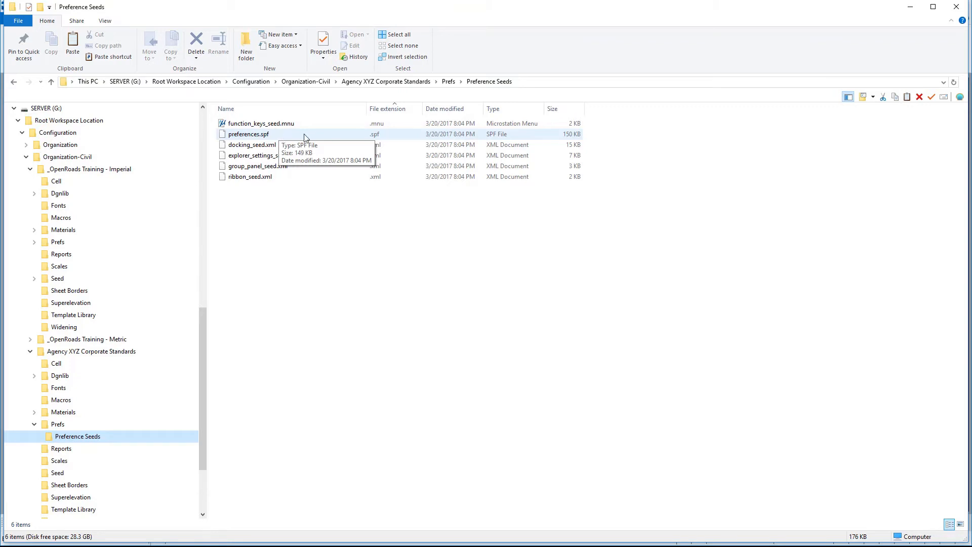
{"action": "left_click", "coordinate": [273, 134]}
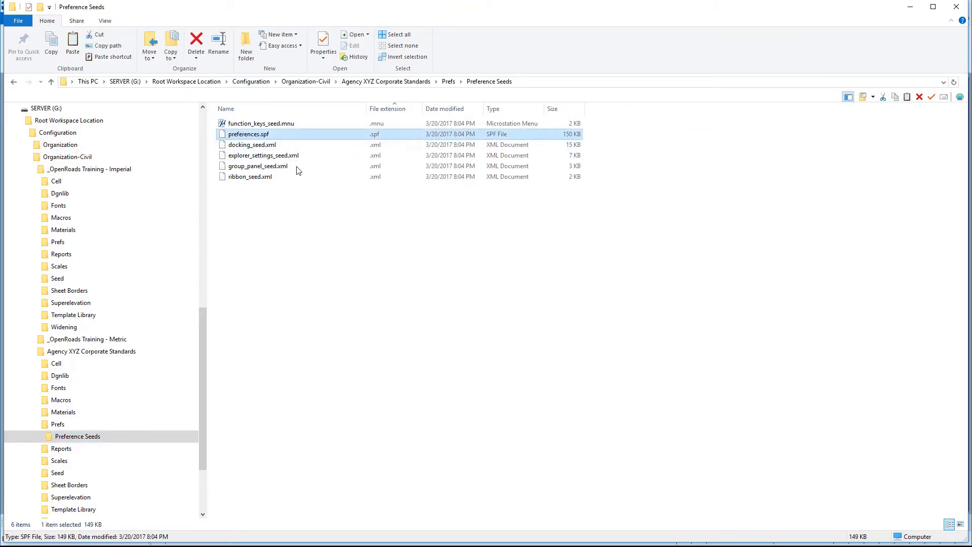
{"action": "left_click", "coordinate": [290, 145]}
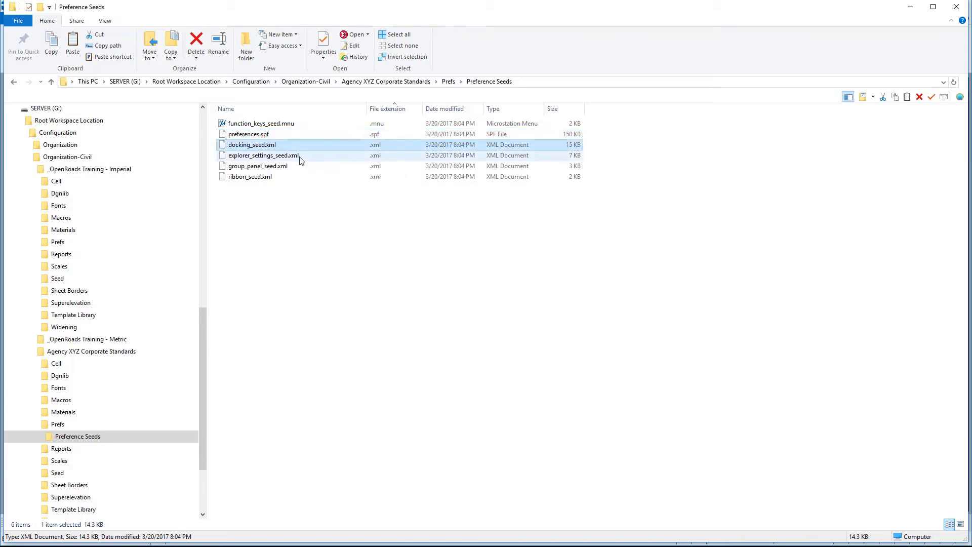
{"action": "left_click", "coordinate": [299, 157]}
{"action": "left_click", "coordinate": [272, 178]}
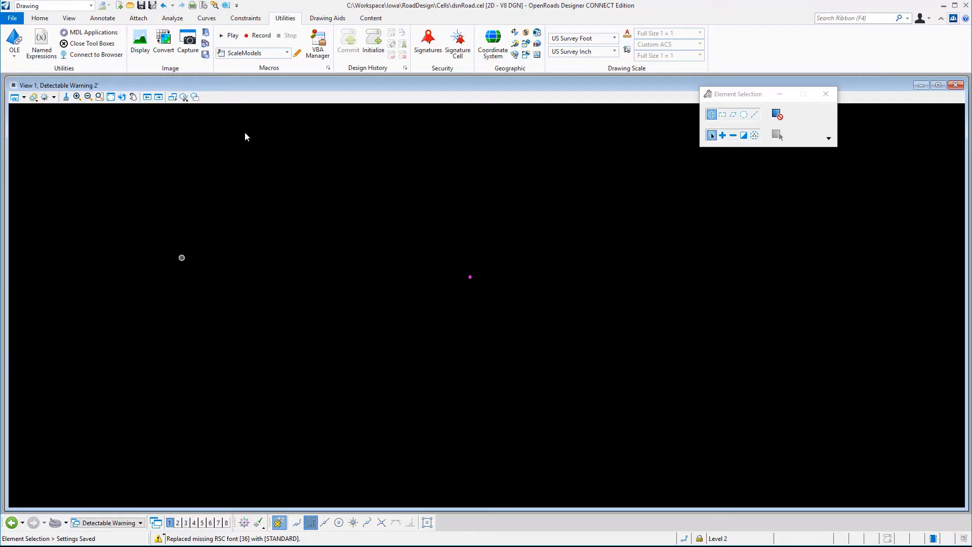
- Switch to OpenRoads Designer's OpenRoads Modeling workflow and review the Input, Look and Feel, and Text user preferences
{"action": "left_click", "coordinate": [91, 6]}
{"action": "left_click", "coordinate": [45, 18]}
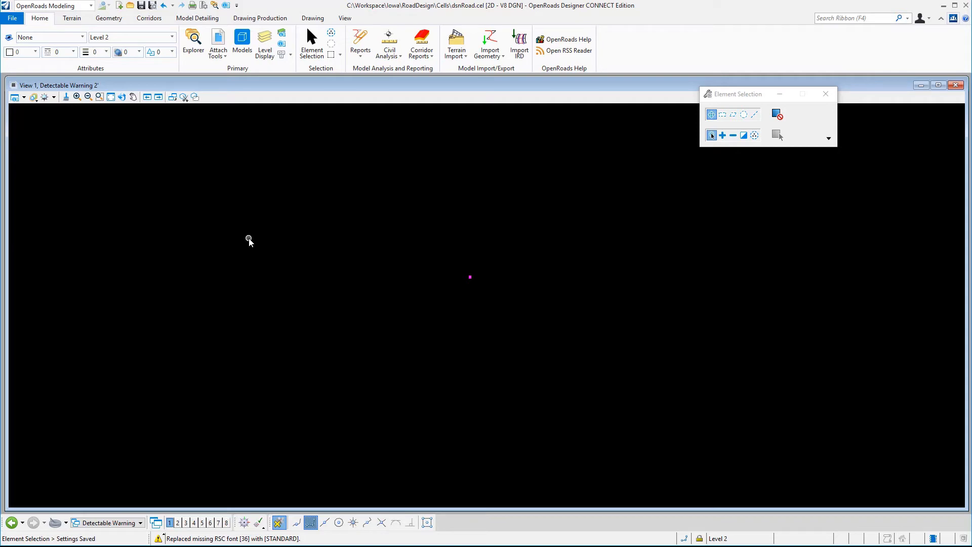
{"action": "left_click", "coordinate": [14, 20]}
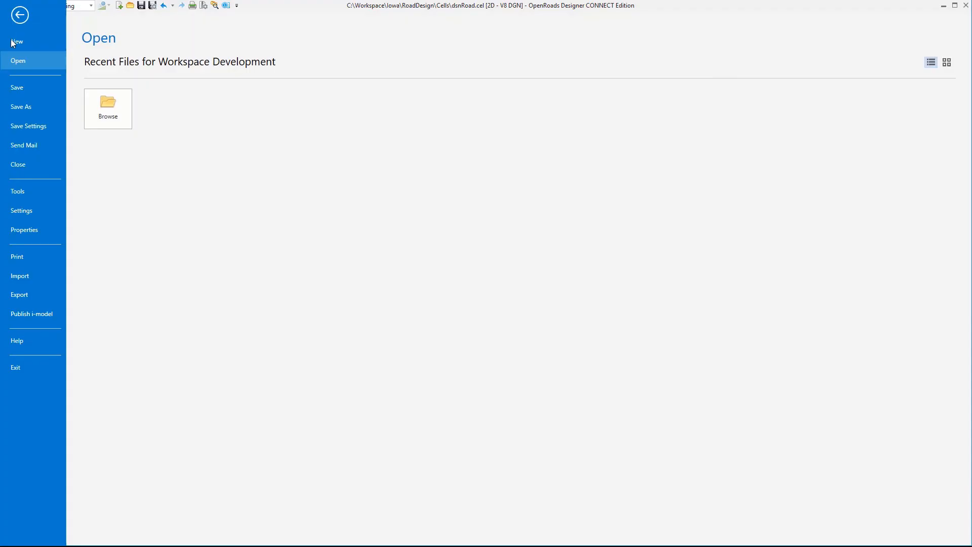
{"action": "left_click", "coordinate": [28, 218]}
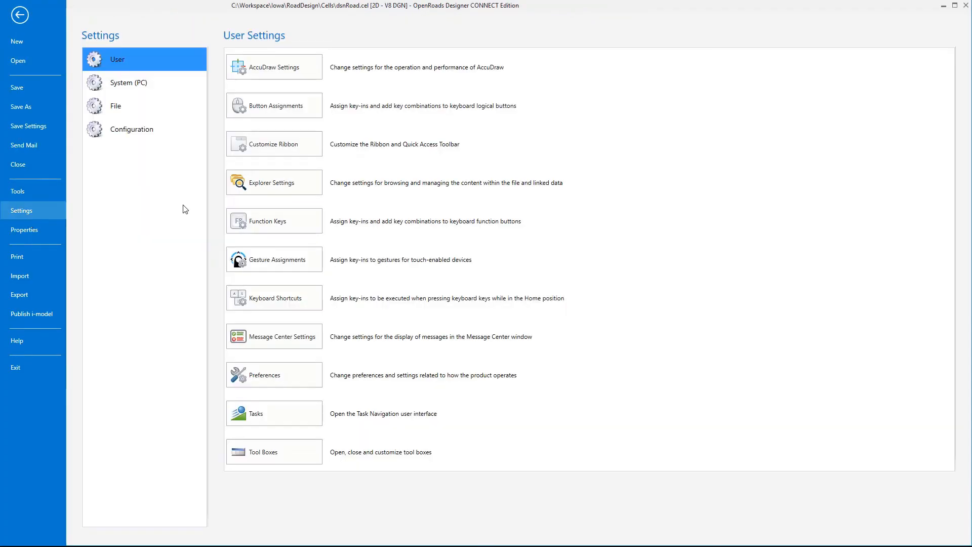
{"action": "left_click", "coordinate": [267, 380]}
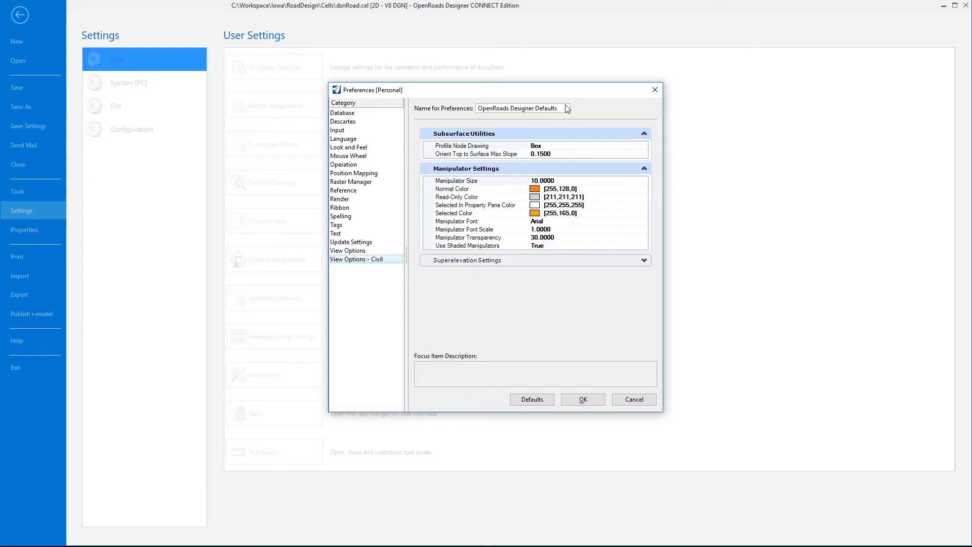
{"action": "left_click", "coordinate": [373, 132]}
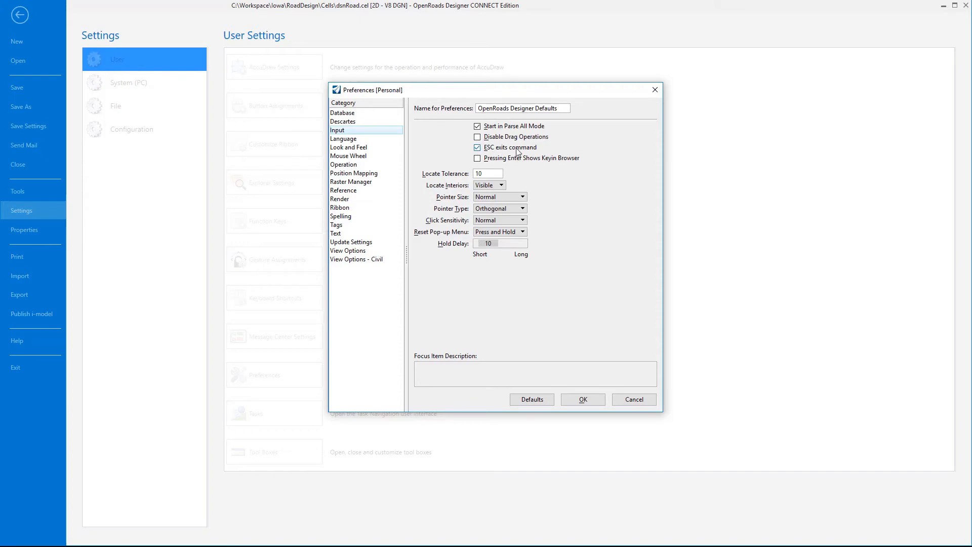
{"action": "left_click", "coordinate": [355, 147]}
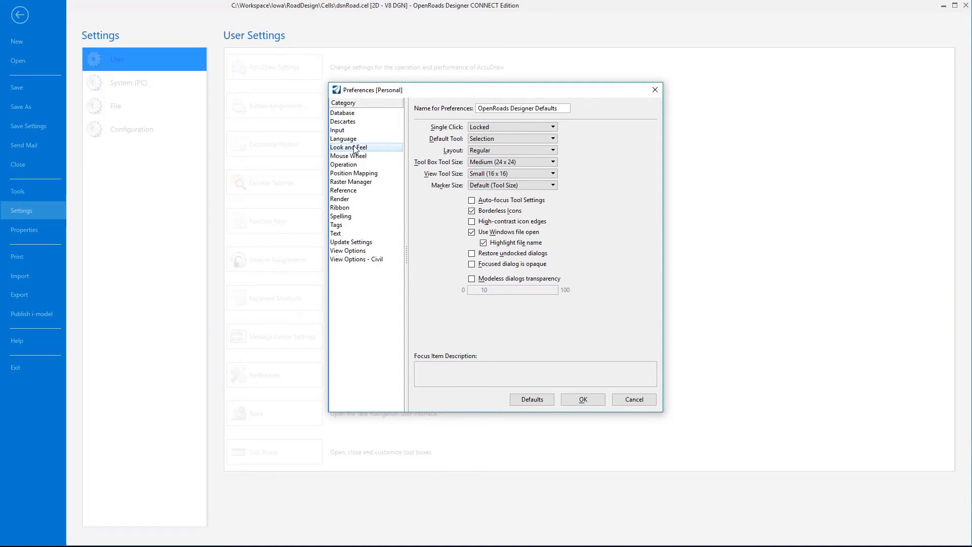
{"action": "left_click", "coordinate": [335, 233]}
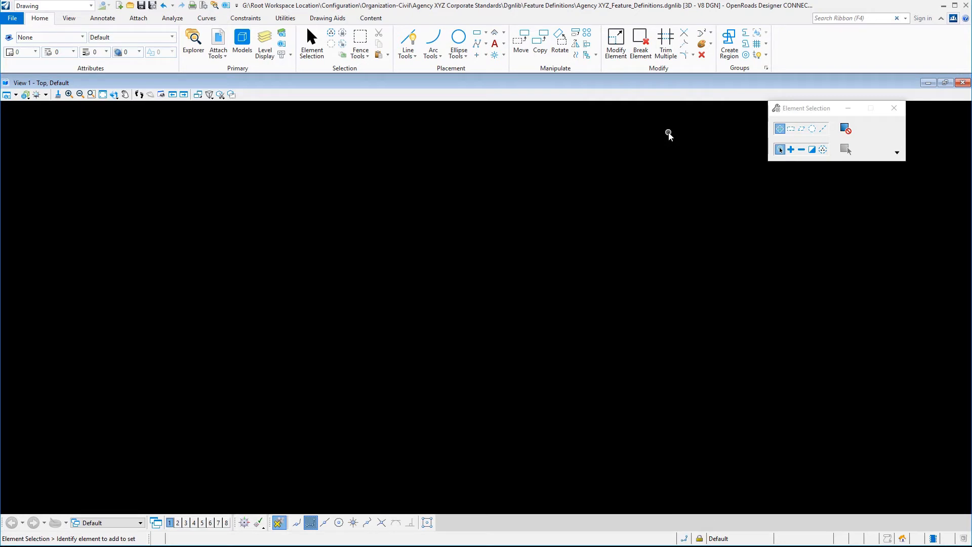
- Find the AccuSnap settings, set the Pop-up Info delay to 1, and review the Feel options
{"action": "left_click", "coordinate": [852, 19]}
{"action": "type", "text": "accu"}
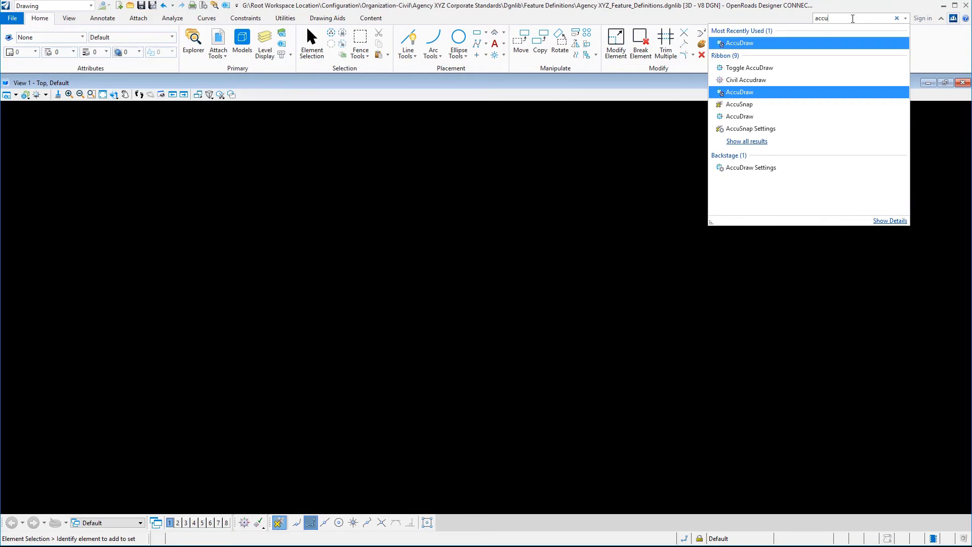
{"action": "left_click", "coordinate": [771, 132]}
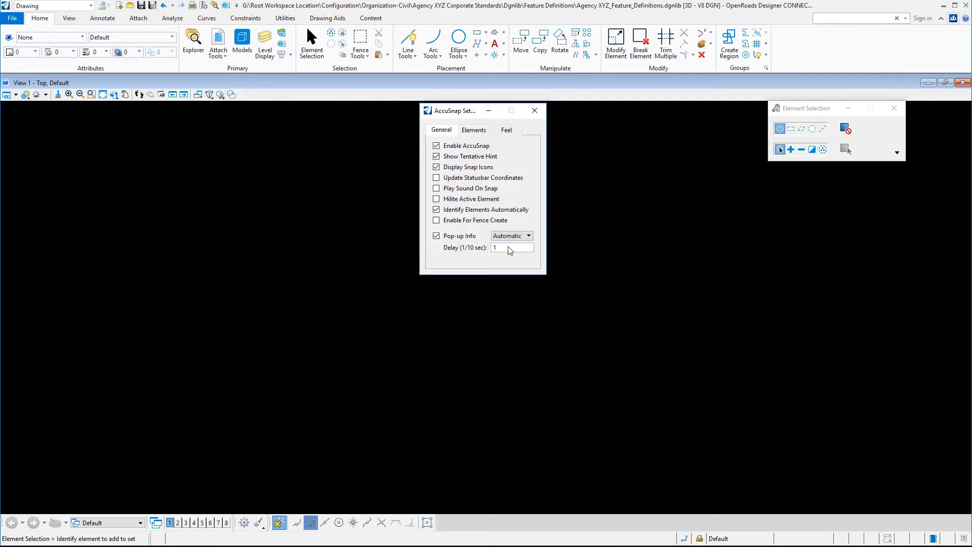
{"action": "left_click", "coordinate": [510, 248]}
{"action": "type", "text": "5"}
{"action": "double_click", "coordinate": [510, 248]}
{"action": "type", "text": "1"}
{"action": "left_click", "coordinate": [506, 130]}
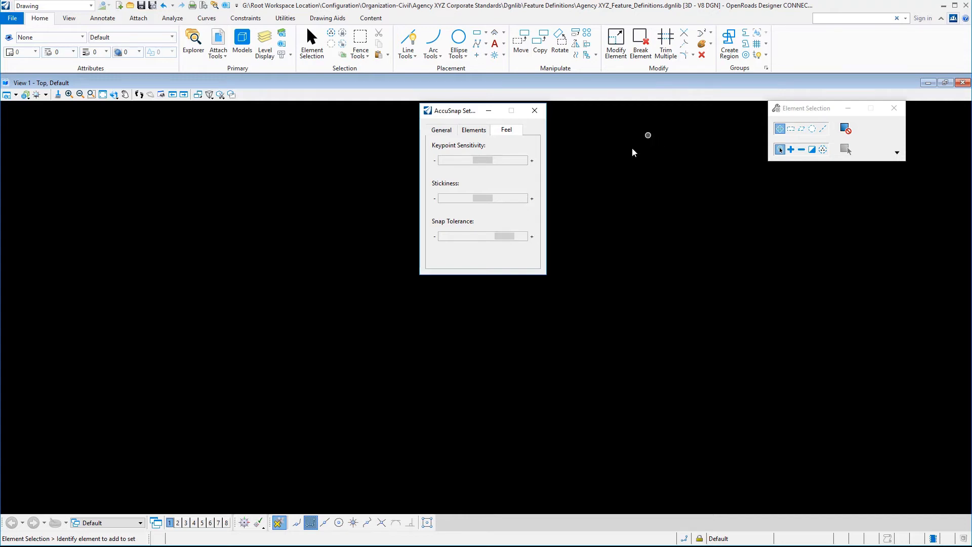
{"action": "left_click", "coordinate": [441, 131]}
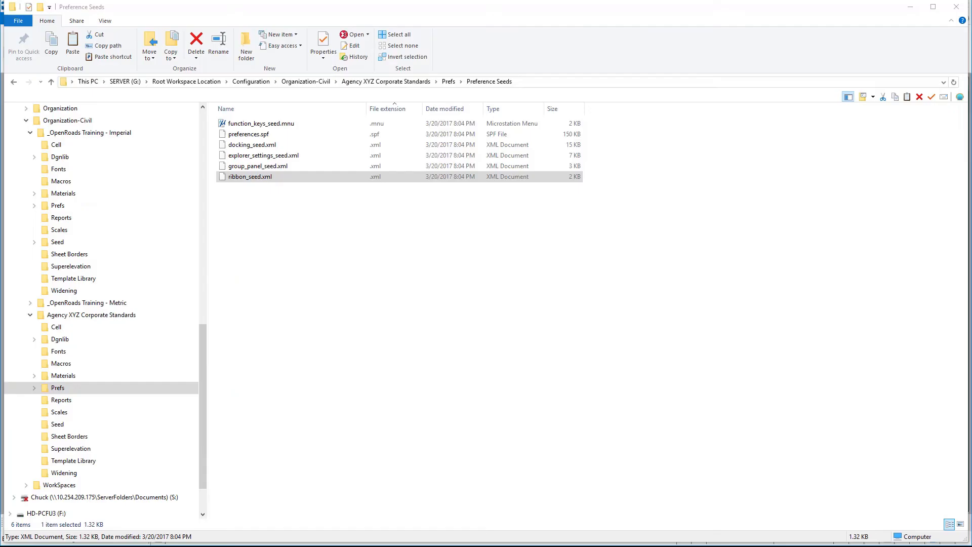
- Switch to File Explorer and view the Reports folders of both standards and the Agency XYZ Scales folder
{"action": "left_click", "coordinate": [61, 218]}
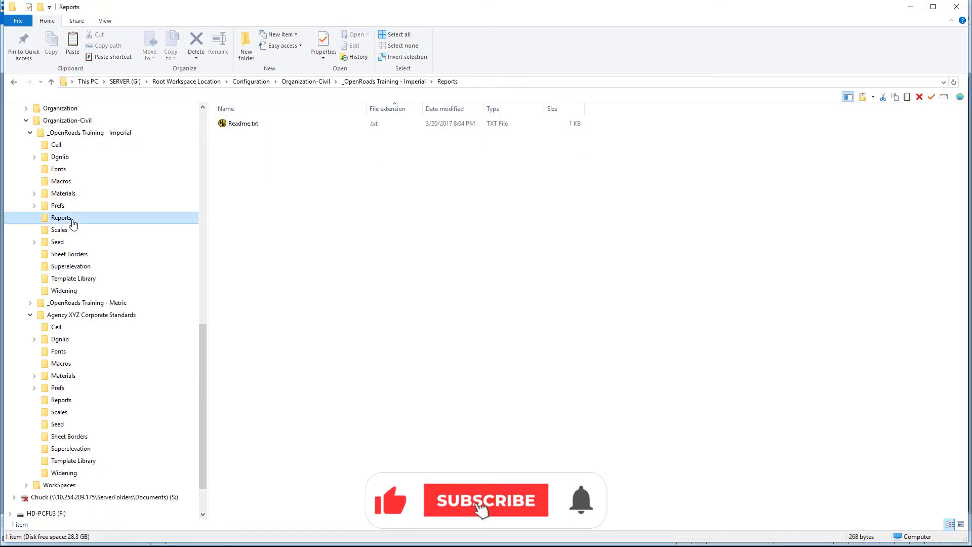
{"action": "left_click", "coordinate": [72, 403]}
{"action": "left_click", "coordinate": [69, 412]}
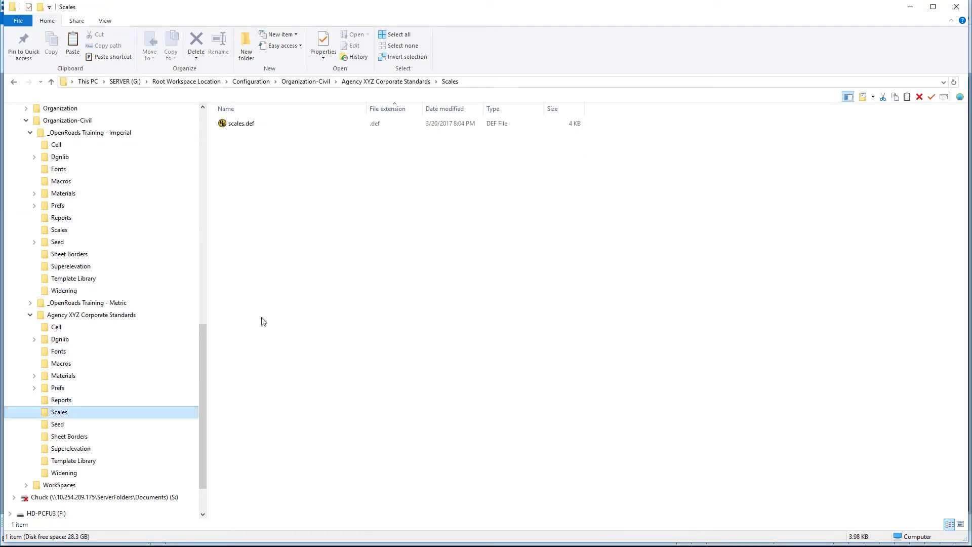
- Open the Agency XYZ scales.def file in UltraEdit and review the MicroStation standard scale definitions
{"action": "left_click", "coordinate": [411, 546]}
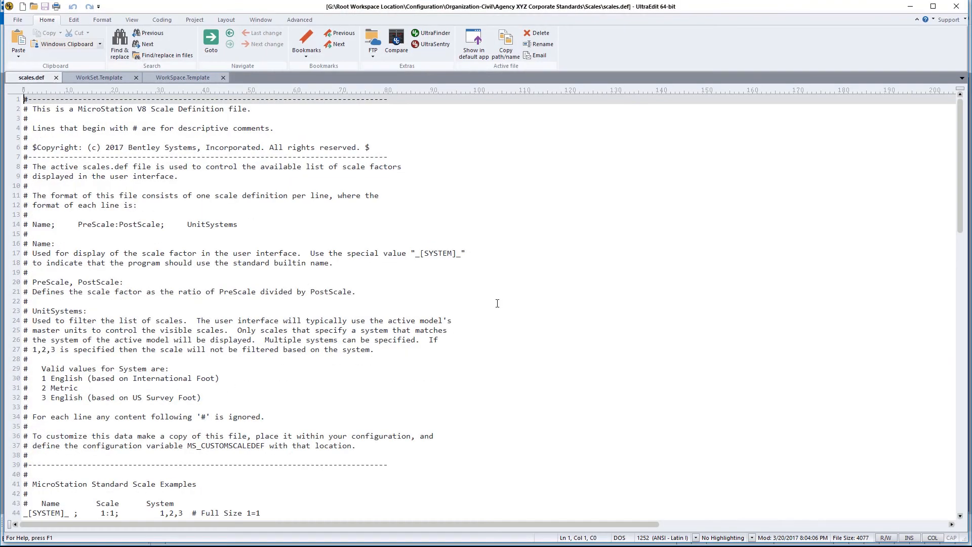
{"action": "scroll", "coordinate": [497, 303], "scroll_direction": "down", "scroll_amount": 12}
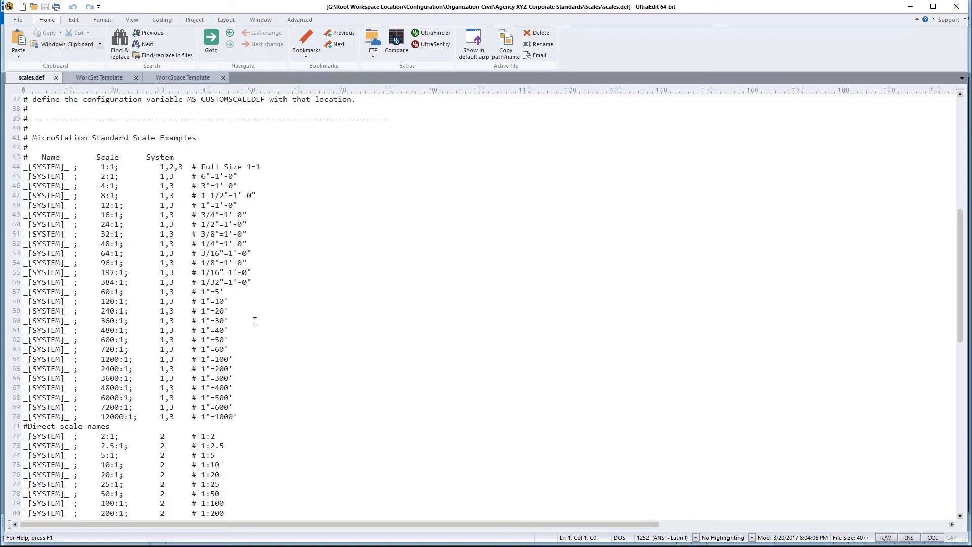
{"action": "left_click", "coordinate": [262, 167]}
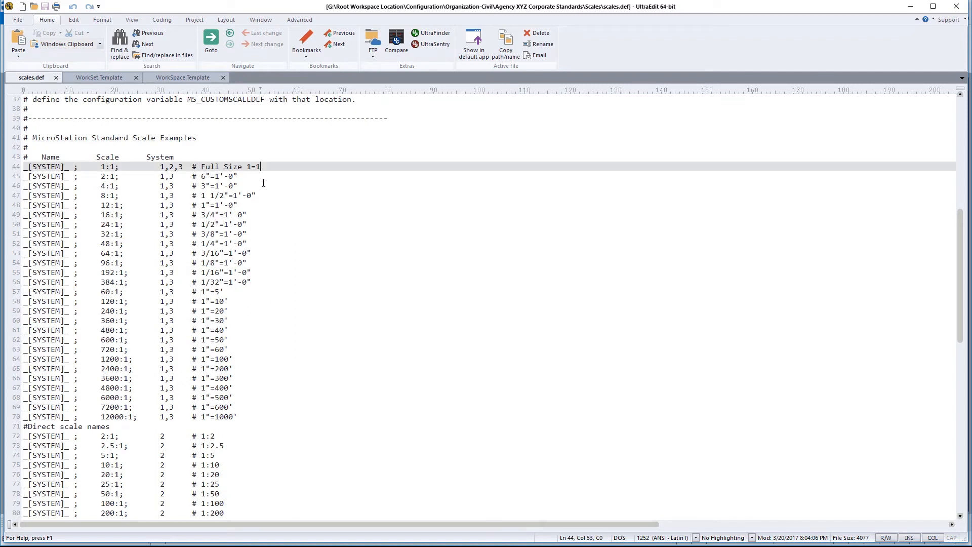
{"action": "left_click", "coordinate": [256, 181]}
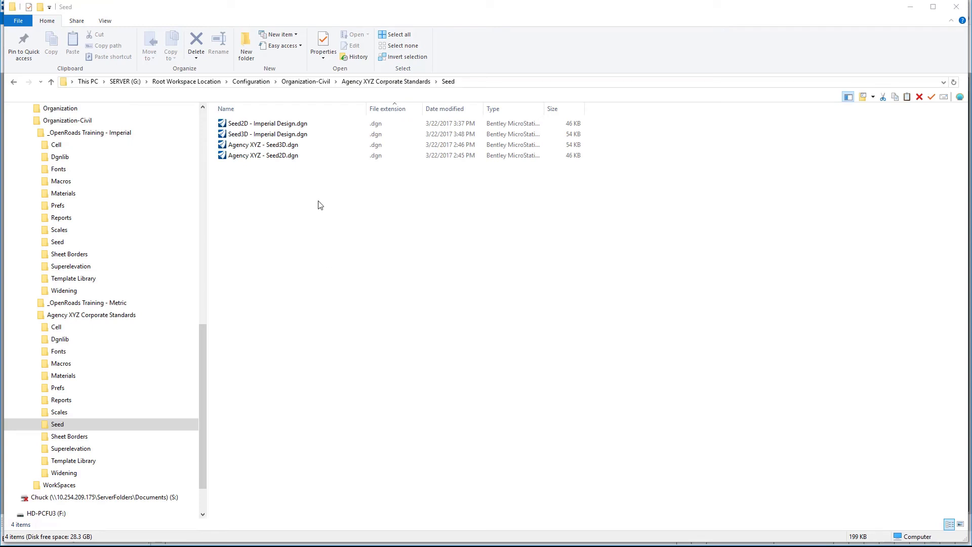
- Return to File Explorer and compare the Imperial Design and Agency XYZ 2D and 3D seed files in the Seed folder
{"action": "left_click", "coordinate": [297, 132]}
{"action": "left_click", "coordinate": [299, 125]}
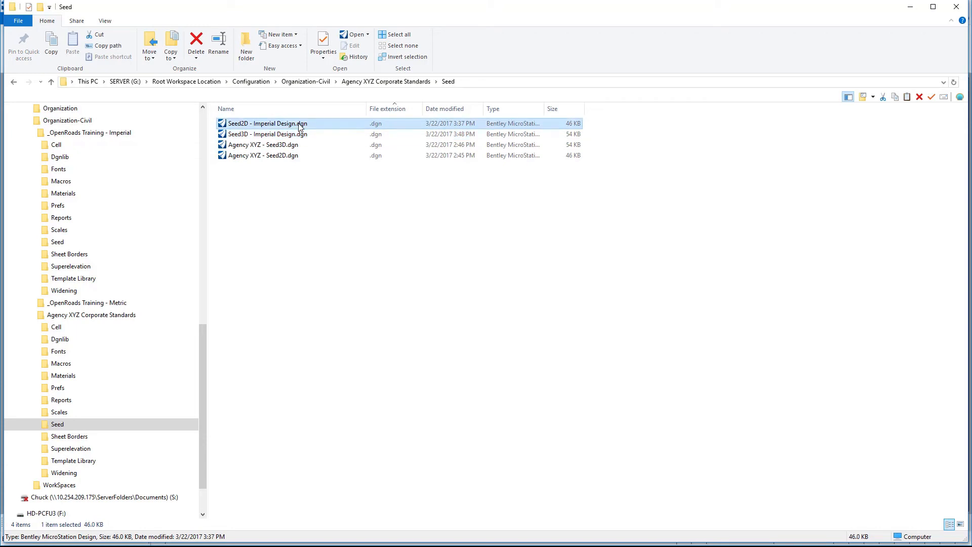
{"action": "left_click", "coordinate": [268, 146]}
{"action": "left_click", "coordinate": [269, 157]}
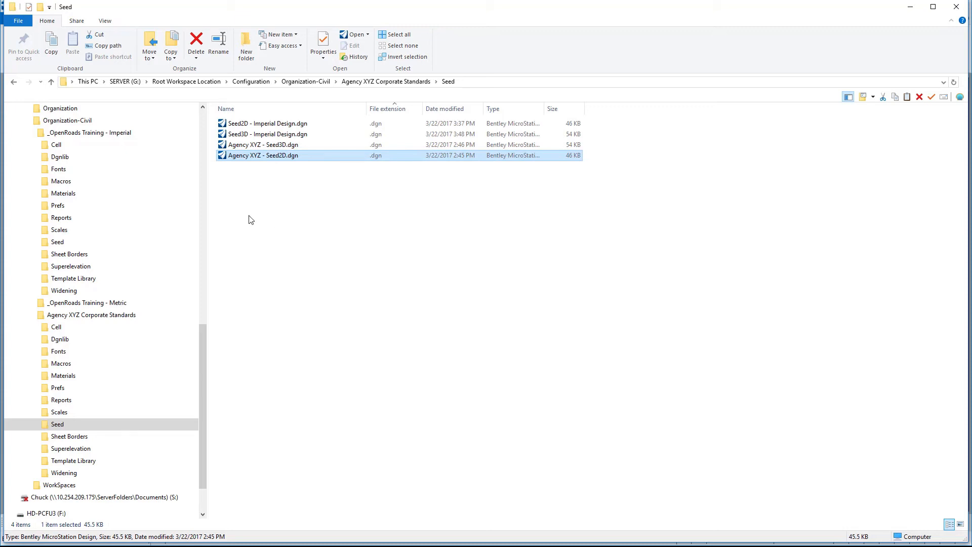
{"action": "left_click", "coordinate": [274, 124]}
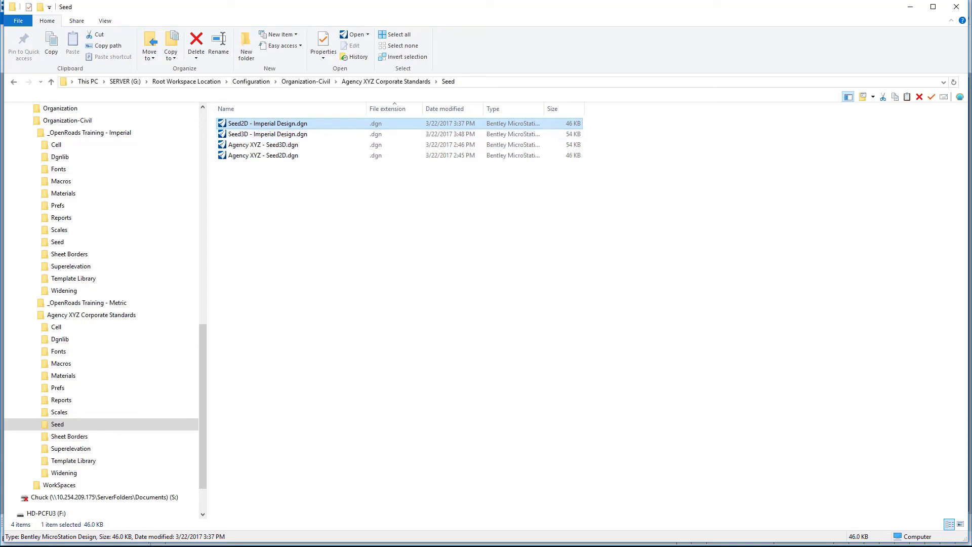
{"action": "key", "text": "alt+Left"}
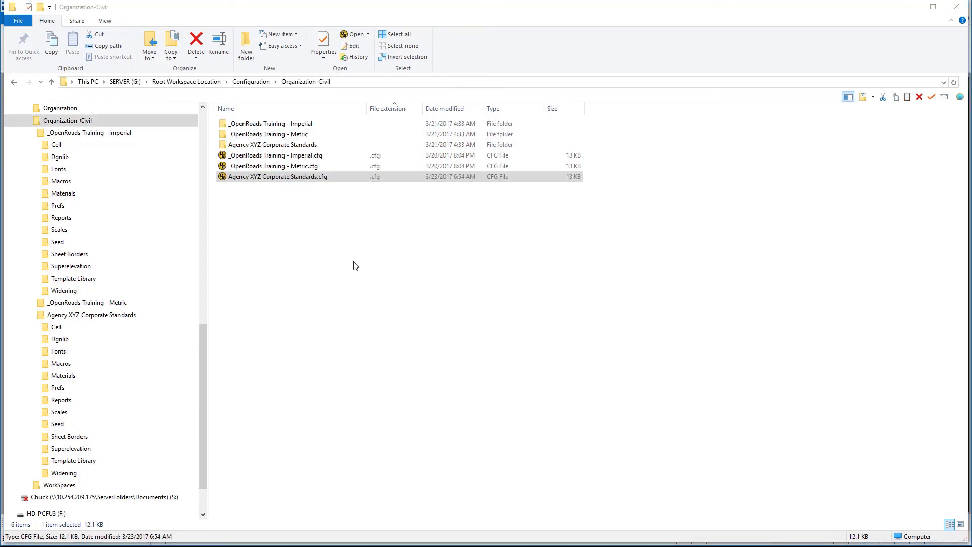
- Copy the base file name of Agency XYZ - Seed2D.dgn in the Agency XYZ Seed folder without renaming the file
{"action": "left_click", "coordinate": [87, 428]}
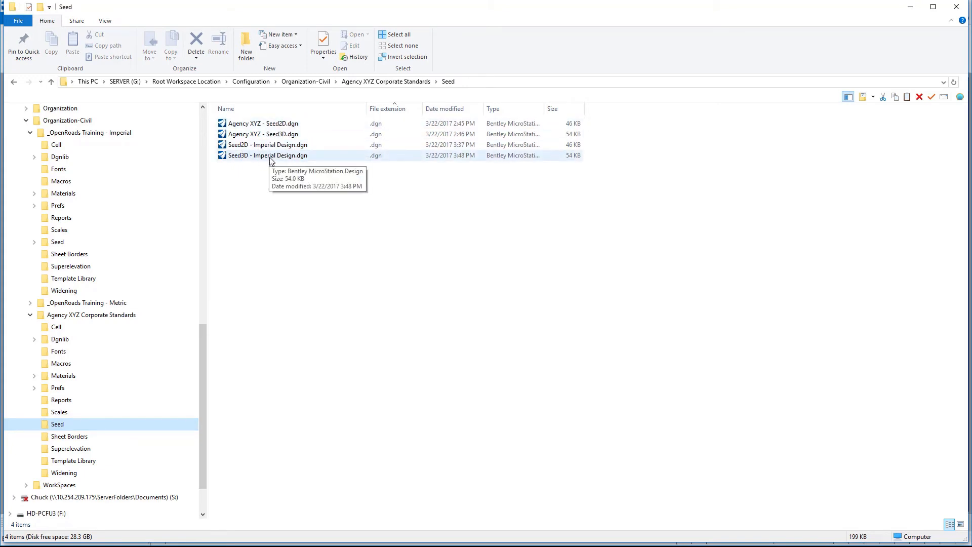
{"action": "left_click", "coordinate": [271, 126]}
{"action": "right_click", "coordinate": [270, 126]}
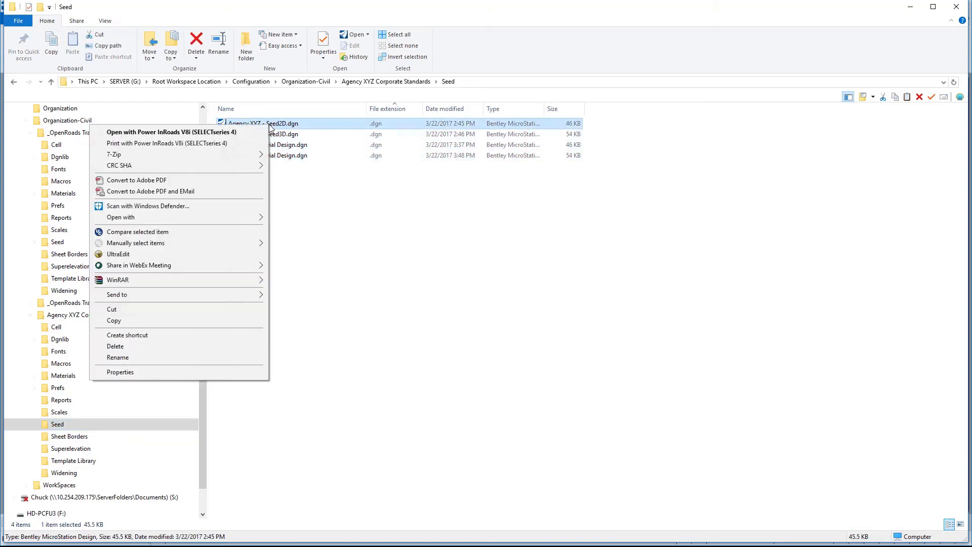
{"action": "left_click", "coordinate": [157, 357]}
{"action": "key", "text": "ctrl+c"}
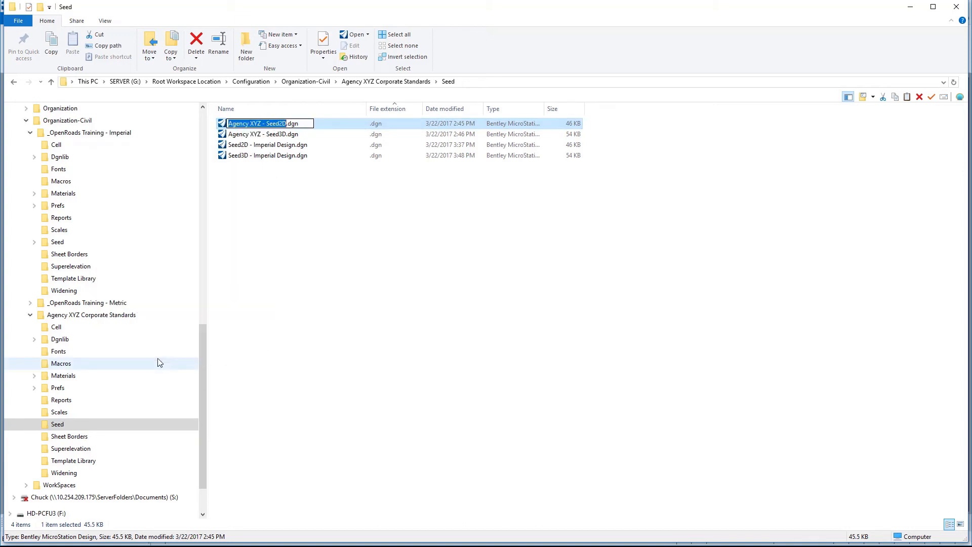
{"action": "key", "text": "Escape"}
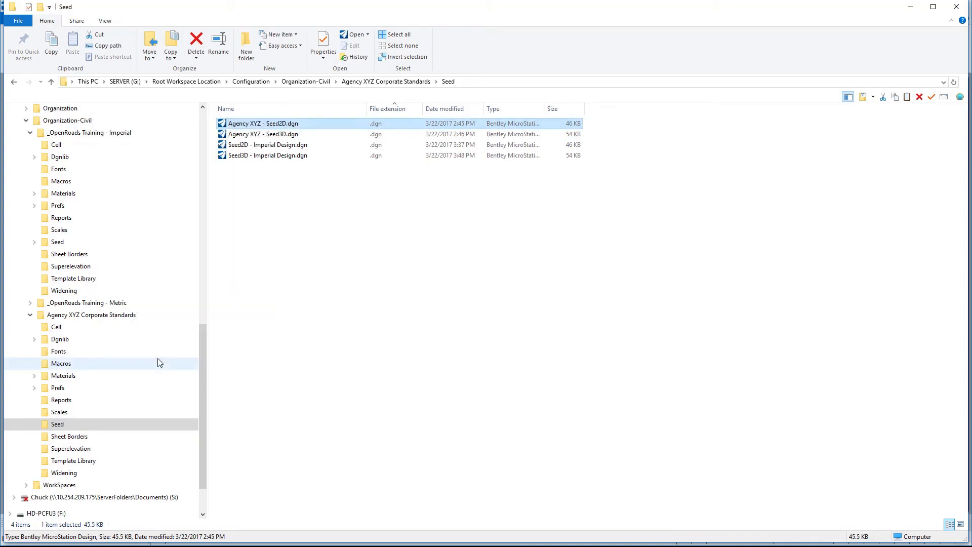
- Open Agency XYZ Corporate Standards.cfg from the Organization-Civil folder in UltraEdit and go to the MS_DESIGNSEED line
{"action": "left_click", "coordinate": [73, 121]}
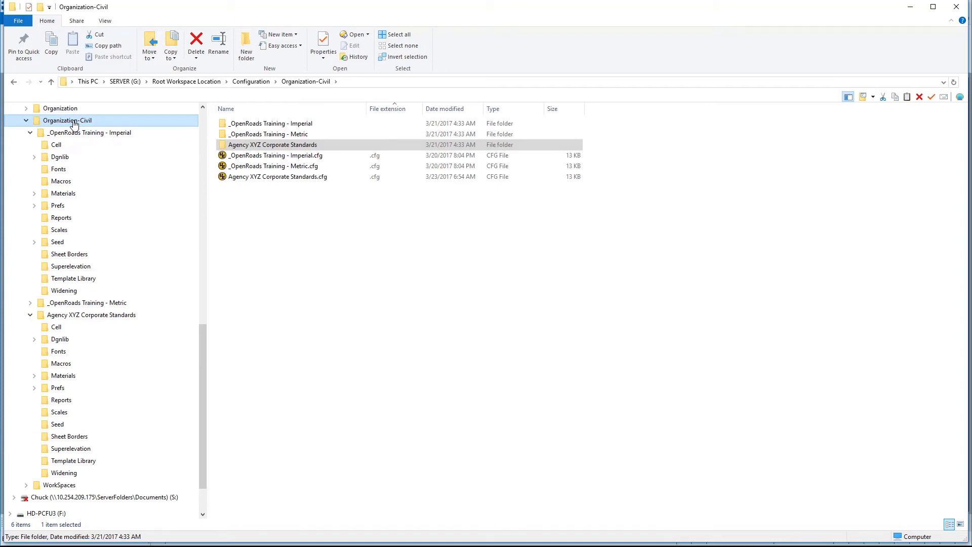
{"action": "left_click", "coordinate": [244, 181]}
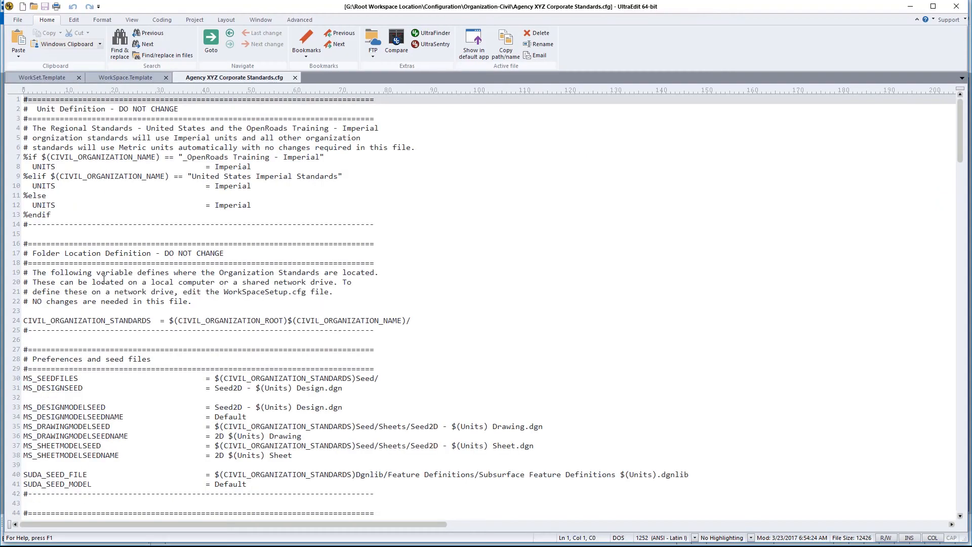
{"action": "scroll", "coordinate": [141, 391], "scroll_direction": "down", "scroll_amount": 4}
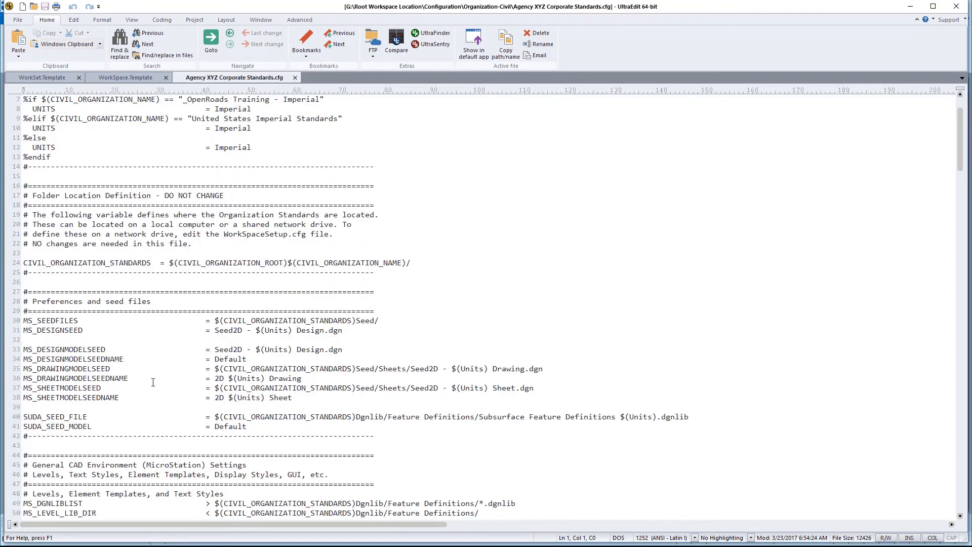
{"action": "left_click", "coordinate": [413, 310]}
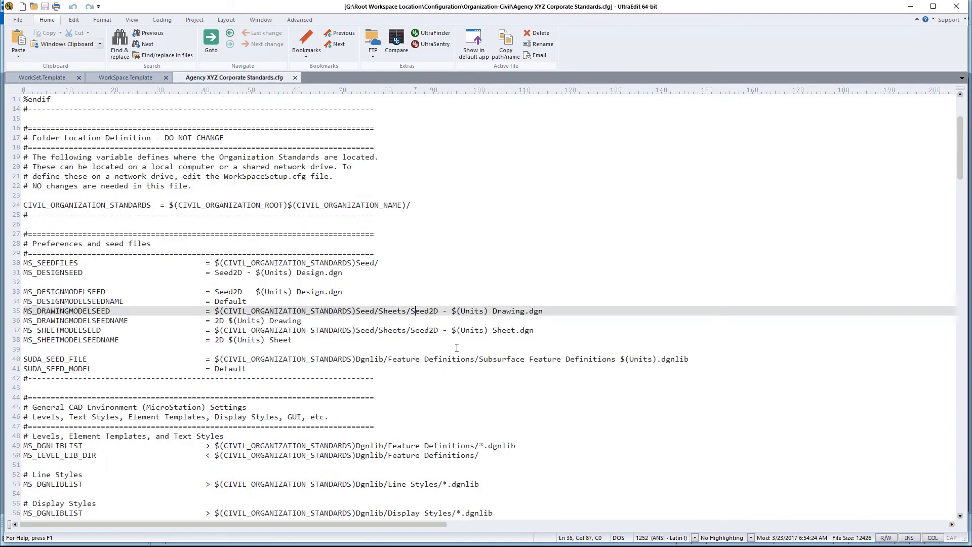
{"action": "key", "text": "Up"}
{"action": "key", "text": "Up"}
{"action": "key", "text": "Up"}
{"action": "key", "text": "Up"}
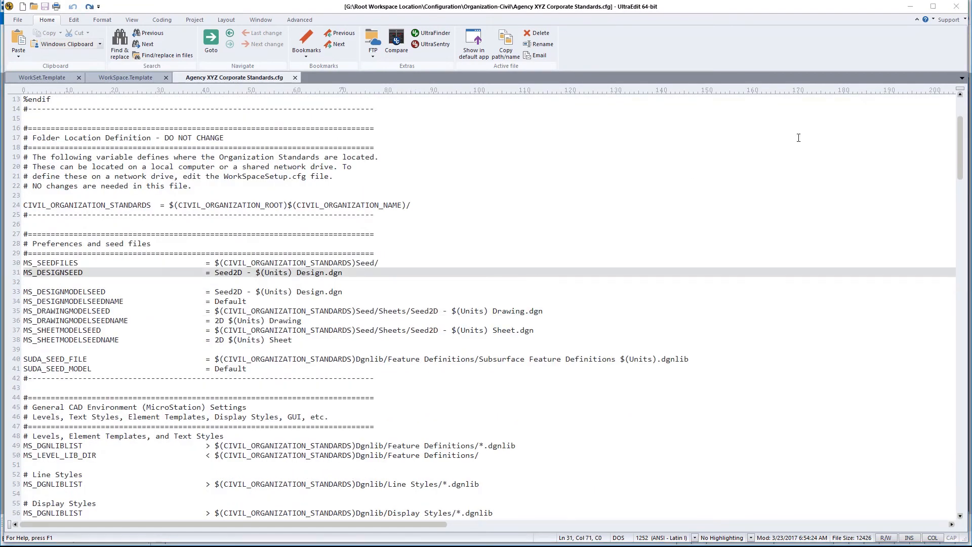
- Set the MS_DESIGNSEED variable to Agency XYZ - Seed2D.dgn using the copied file name
{"action": "left_click", "coordinate": [212, 273]}
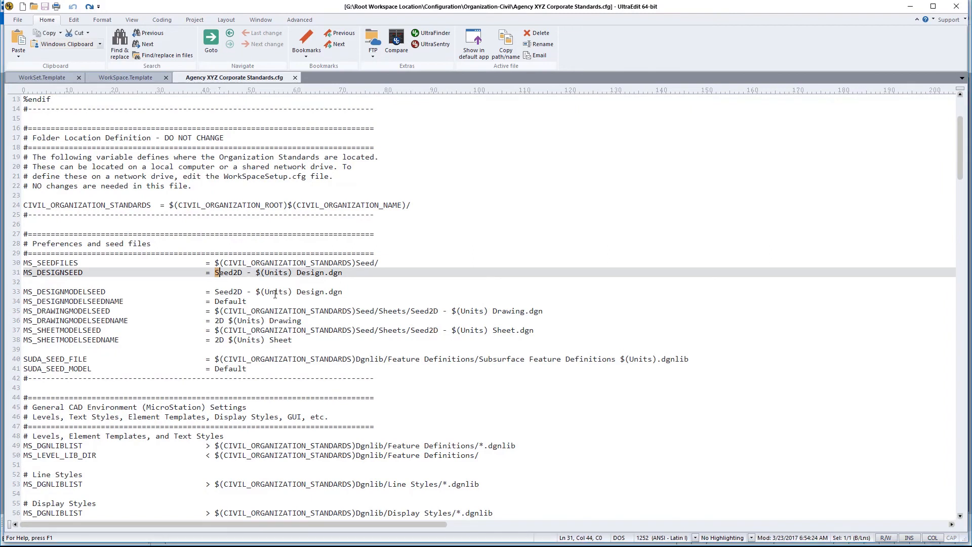
{"action": "key", "text": "shift+Right"}
{"action": "key", "text": "shift+Right"}
{"action": "key", "text": "shift+Right"}
{"action": "key", "text": "shift+Right"}
{"action": "key", "text": "shift+Right"}
{"action": "key", "text": "shift+Right"}
{"action": "key", "text": "shift+Right"}
{"action": "key", "text": "shift+Right"}
{"action": "key", "text": "shift+Right"}
{"action": "key", "text": "shift+Right"}
{"action": "key", "text": "shift+Right"}
{"action": "key", "text": "shift+Right"}
{"action": "key", "text": "shift+Right"}
{"action": "key", "text": "shift+Right"}
{"action": "key", "text": "shift+Right"}
{"action": "key", "text": "shift+Right"}
{"action": "key", "text": "shift+Right"}
{"action": "key", "text": "shift+Right"}
{"action": "key", "text": "shift+Right"}
{"action": "key", "text": "shift+Right"}
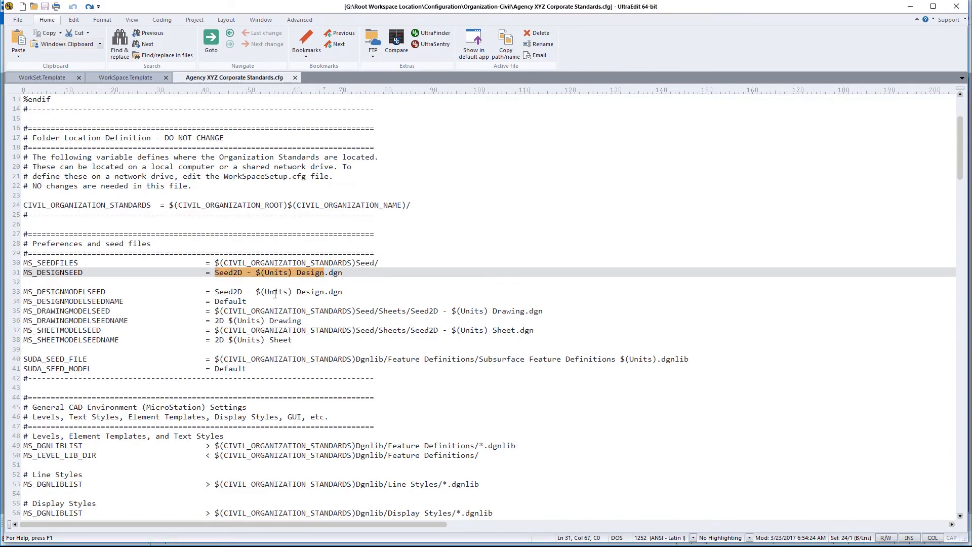
{"action": "key", "text": "ctrl+v"}
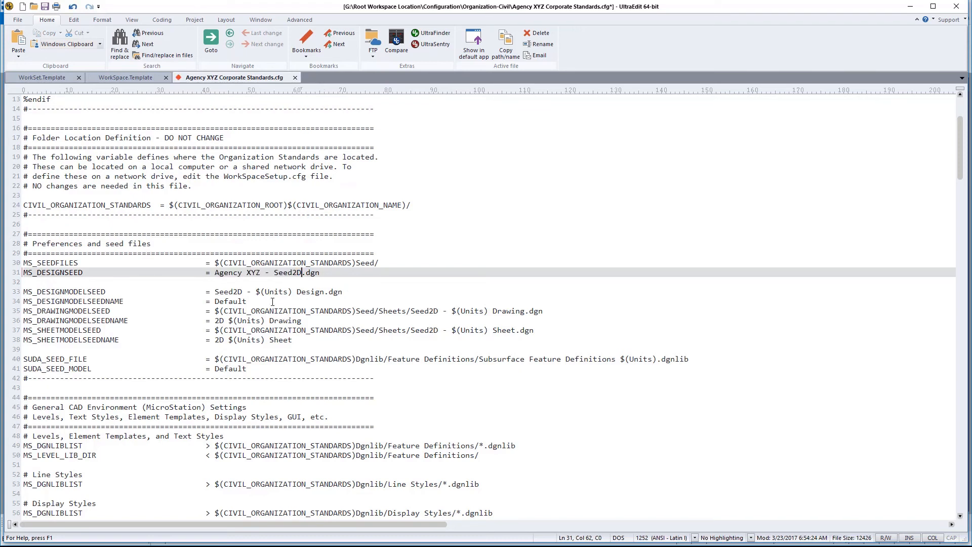
- Set the MS_DESIGNMODELSEED variable to Agency XYZ - Seed2D.dgn and save the configuration file
{"action": "left_click", "coordinate": [215, 292]}
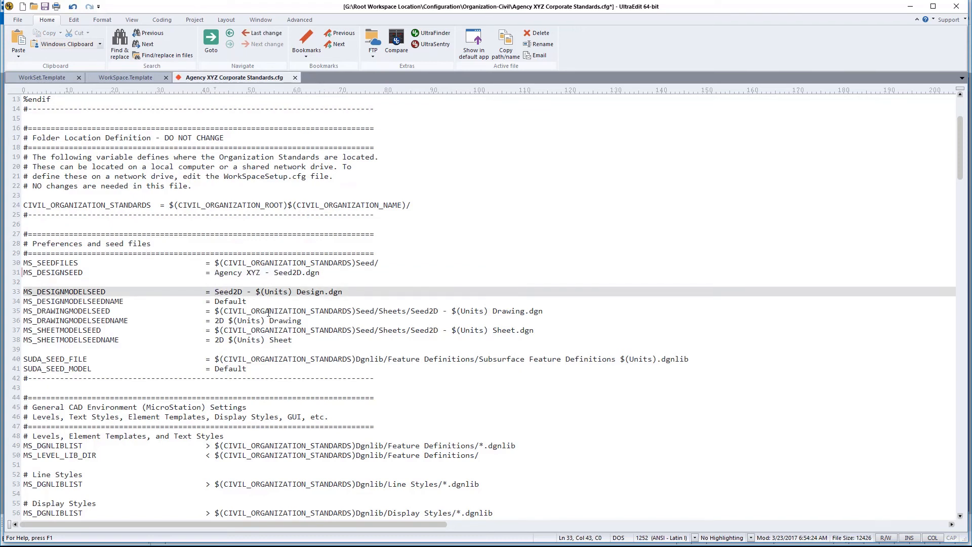
{"action": "key", "text": "shift+Right"}
{"action": "key", "text": "shift+Right"}
{"action": "key", "text": "shift+Right"}
{"action": "key", "text": "shift+Right"}
{"action": "key", "text": "shift+Right"}
{"action": "key", "text": "shift+Right"}
{"action": "key", "text": "shift+Right"}
{"action": "key", "text": "shift+Right"}
{"action": "key", "text": "shift+Right"}
{"action": "key", "text": "shift+Right"}
{"action": "key", "text": "shift+Right"}
{"action": "key", "text": "shift+Right"}
{"action": "key", "text": "shift+Right"}
{"action": "key", "text": "shift+Right"}
{"action": "key", "text": "shift+Right"}
{"action": "key", "text": "shift+Right"}
{"action": "key", "text": "shift+Right"}
{"action": "key", "text": "shift+Right"}
{"action": "key", "text": "shift+Right"}
{"action": "key", "text": "shift+Right"}
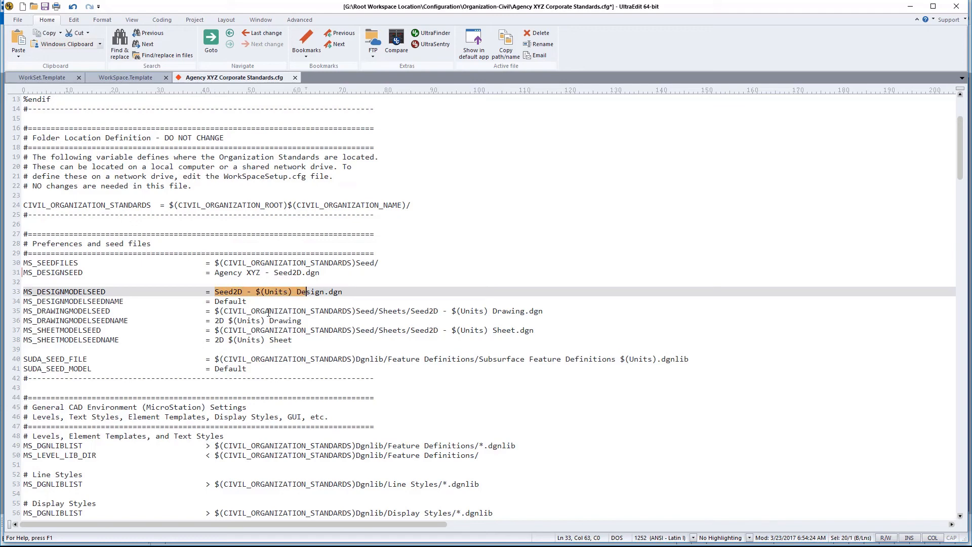
{"action": "key", "text": "shift+Right"}
{"action": "key", "text": "shift+Right"}
{"action": "key", "text": "shift+Right"}
{"action": "key", "text": "shift+Right"}
{"action": "key", "text": "ctrl+v"}
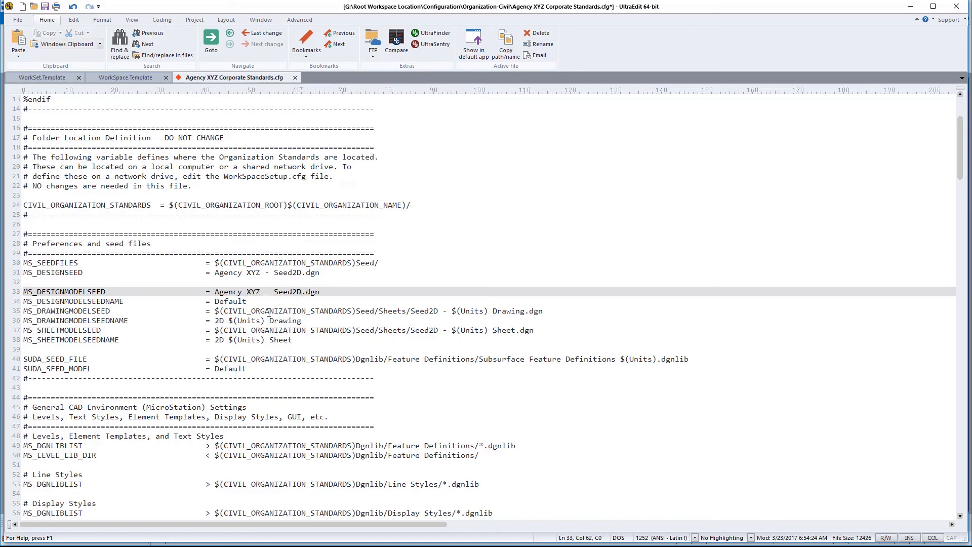
{"action": "left_click", "coordinate": [45, 6]}
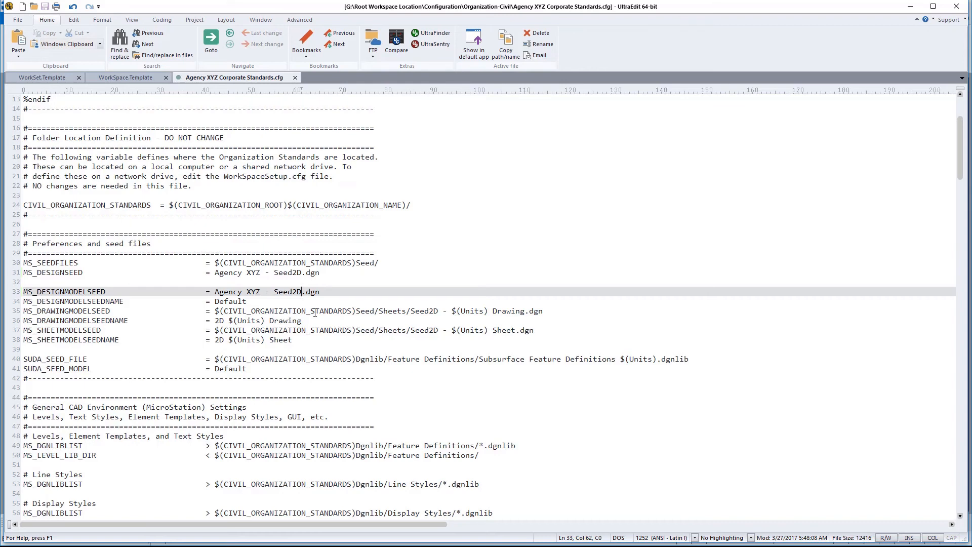
- Review the drawing and sheet model seed variables from MS_DRAWINGMODELSEED through MS_SHEETMODELSEEDNAME
{"action": "left_click", "coordinate": [315, 312]}
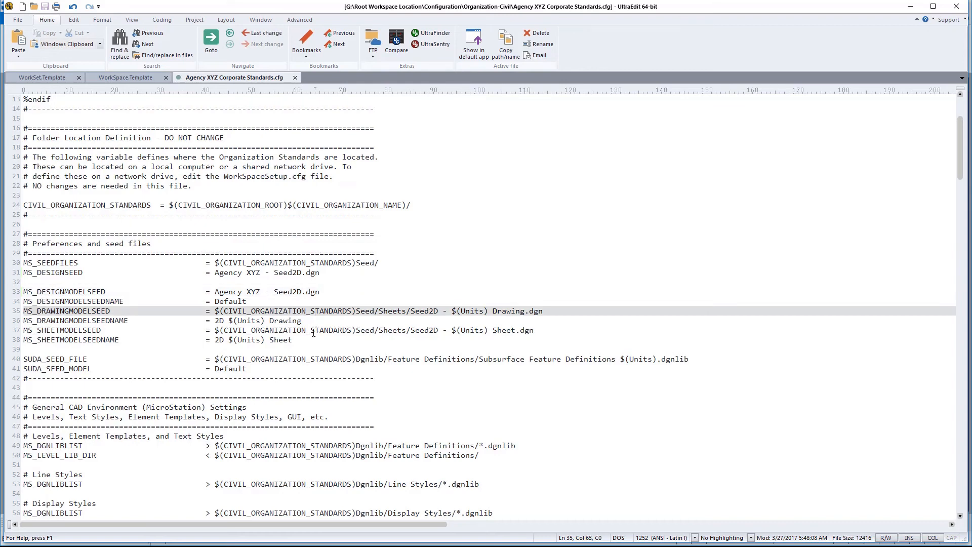
{"action": "left_click", "coordinate": [312, 331]}
{"action": "left_click", "coordinate": [315, 314]}
{"action": "left_click", "coordinate": [312, 331]}
{"action": "left_click", "coordinate": [279, 340]}
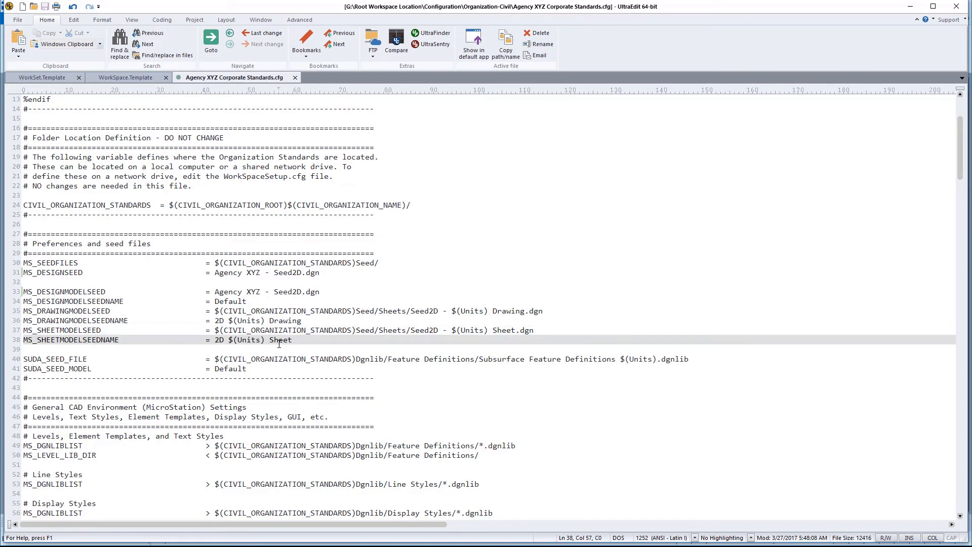
- Return to File Explorer and copy the Sheets folder from the _OpenRoads Training - Imperial Seed folder into the Agency XYZ Corporate Standards Seed folder
{"action": "left_click", "coordinate": [910, 6]}
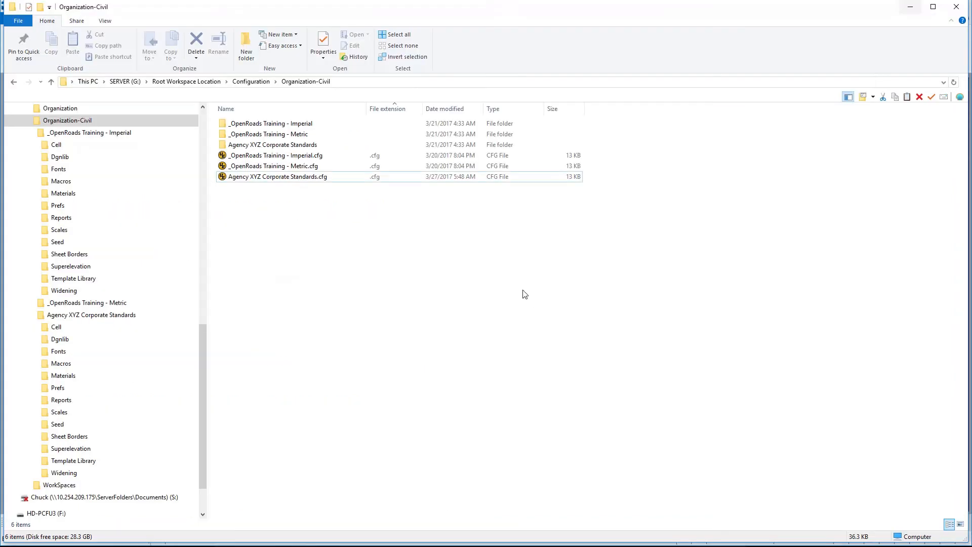
{"action": "left_click", "coordinate": [34, 242]}
{"action": "left_click", "coordinate": [57, 254]}
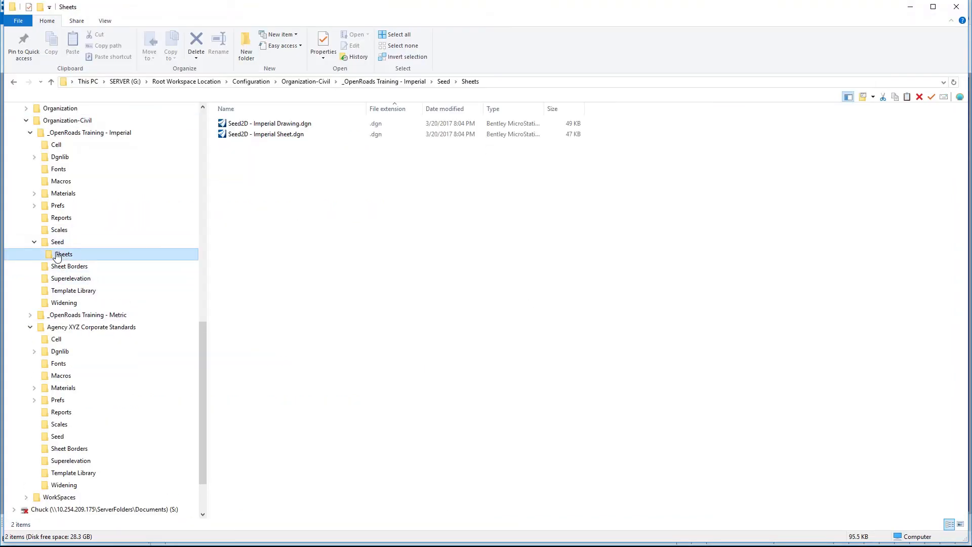
{"action": "right_click", "coordinate": [57, 257]}
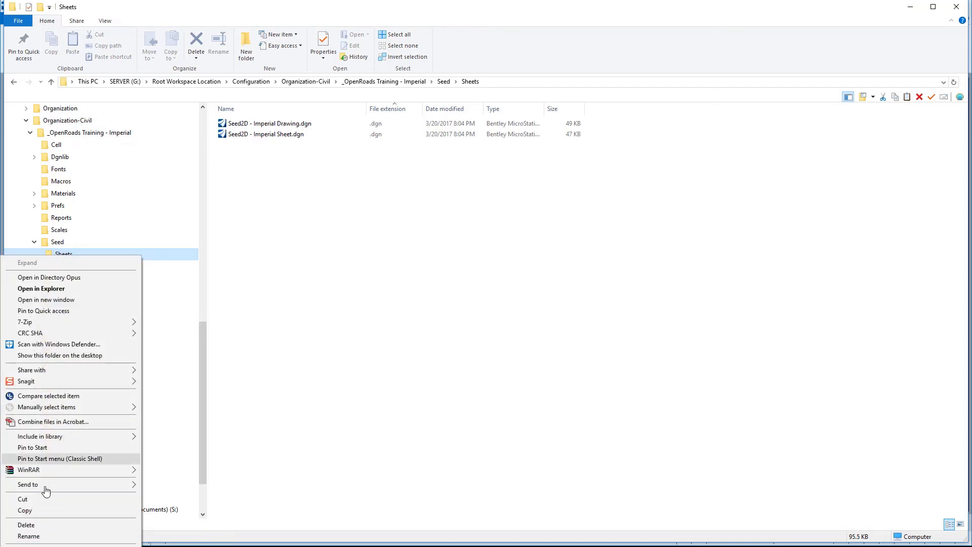
{"action": "left_click", "coordinate": [32, 510]}
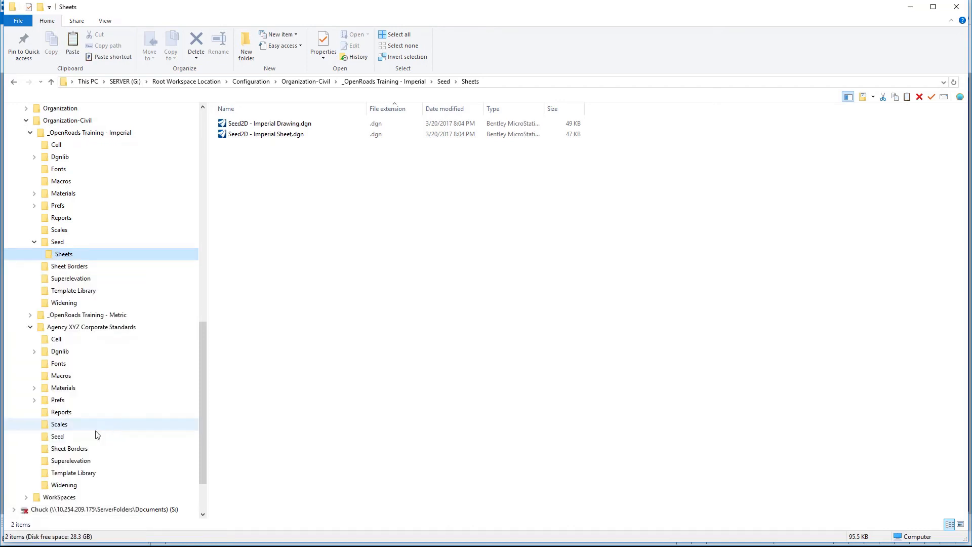
{"action": "left_click", "coordinate": [60, 436]}
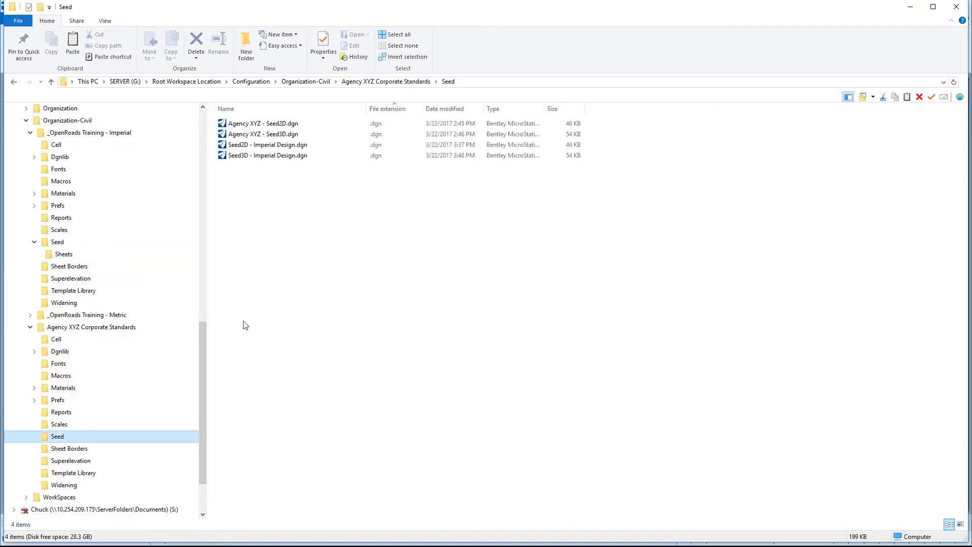
{"action": "right_click", "coordinate": [230, 292]}
{"action": "left_click", "coordinate": [182, 361]}
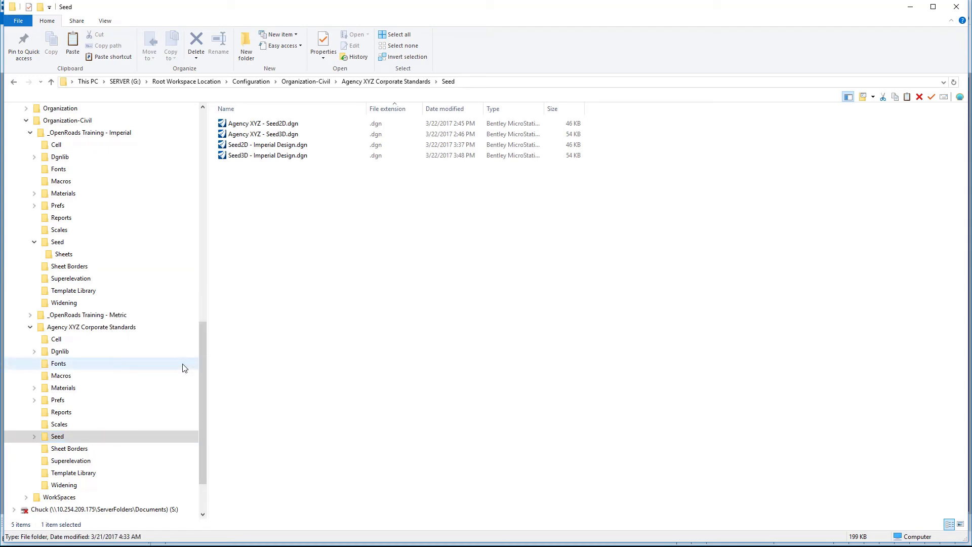
{"action": "left_click", "coordinate": [57, 438]}
{"action": "left_click", "coordinate": [58, 447]}
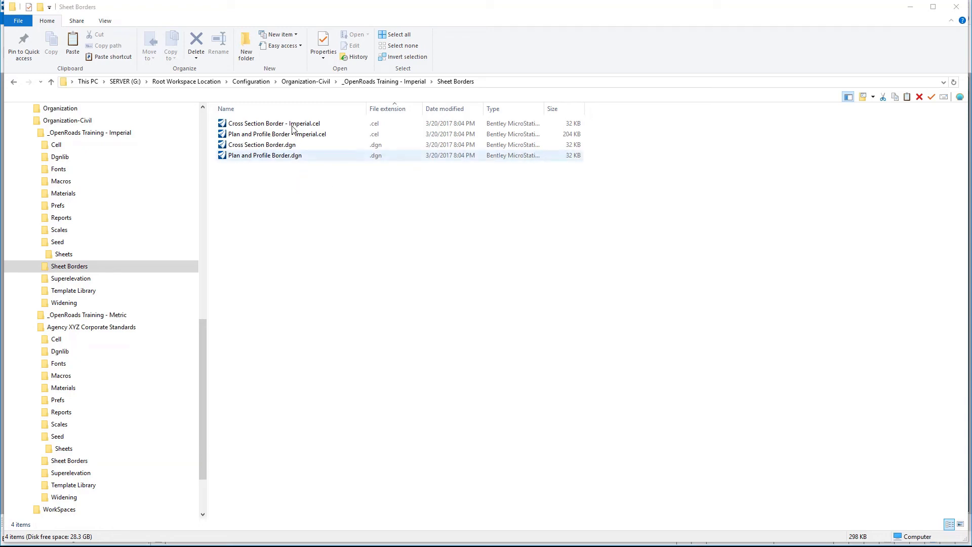
- Copy all cross section and plan and profile border files from the Imperial Sheet Borders folder into the Agency XYZ Sheet Borders folder
{"action": "key", "text": "ctrl+a"}
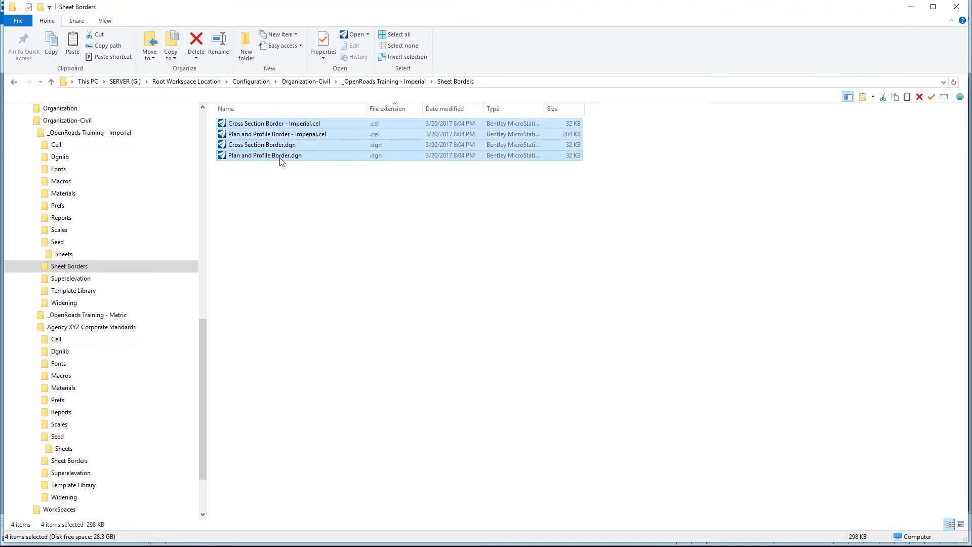
{"action": "right_click", "coordinate": [282, 159]}
{"action": "left_click", "coordinate": [156, 333]}
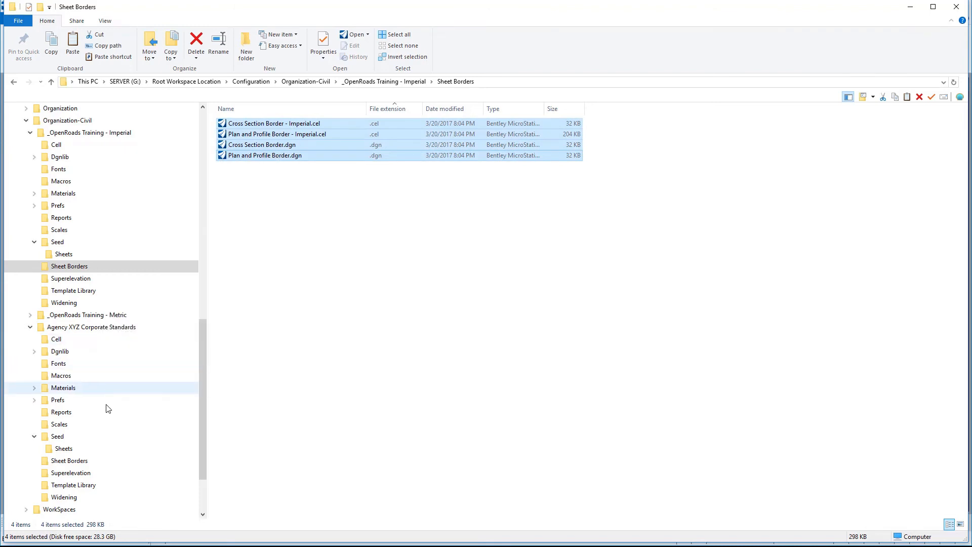
{"action": "left_click", "coordinate": [70, 461]}
{"action": "right_click", "coordinate": [246, 214]}
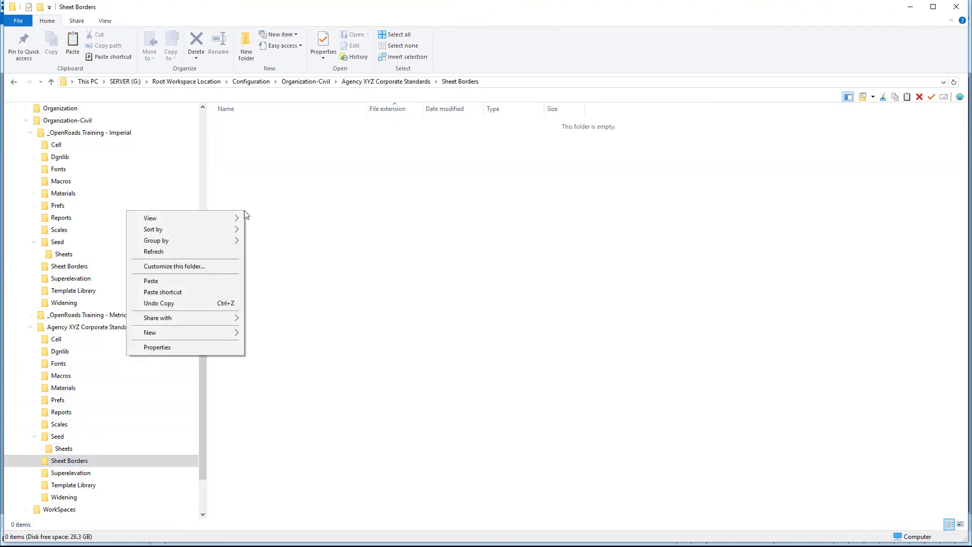
{"action": "left_click", "coordinate": [197, 280]}
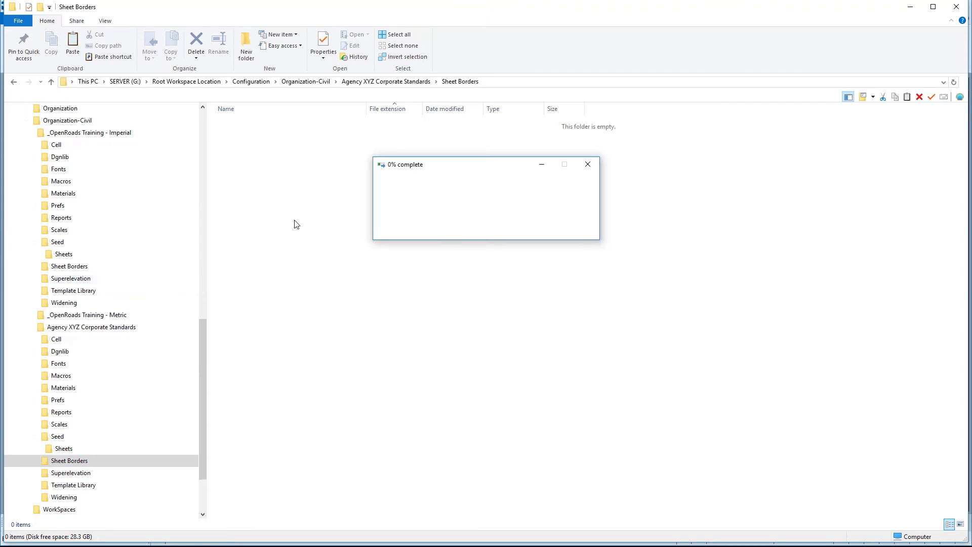
{"action": "left_click", "coordinate": [268, 188]}
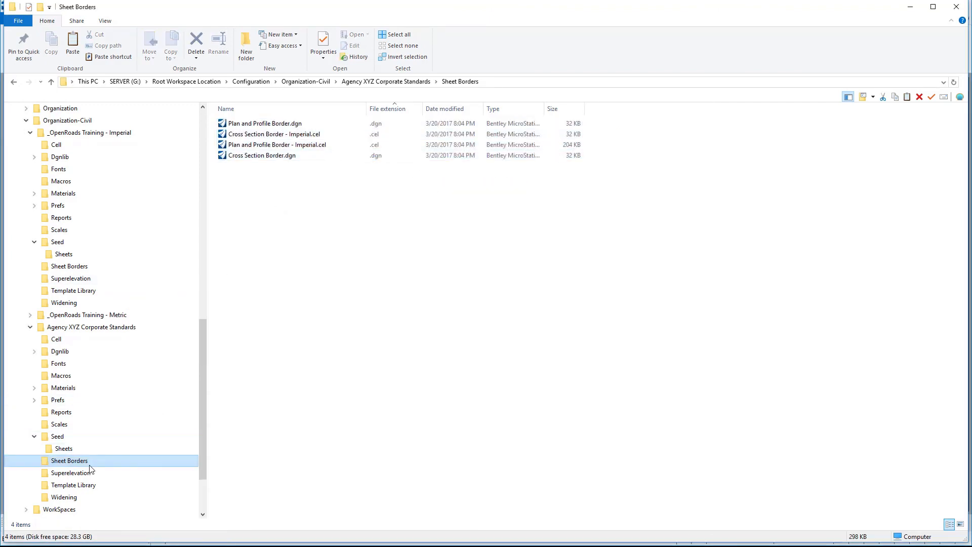
- Check the Agency XYZ Superelevation folder and the Template Library folders of the Imperial training and Agency XYZ standards
{"action": "left_click", "coordinate": [71, 473]}
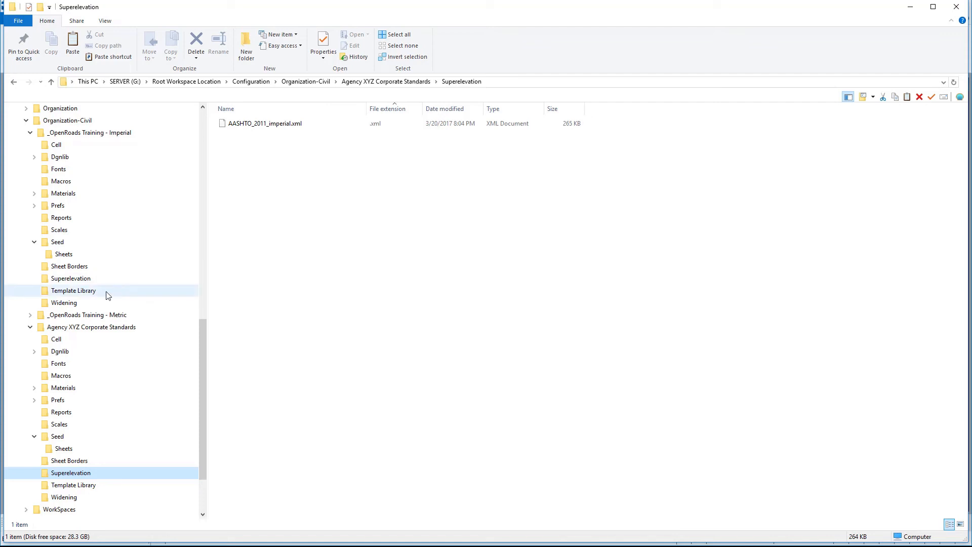
{"action": "left_click", "coordinate": [73, 291]}
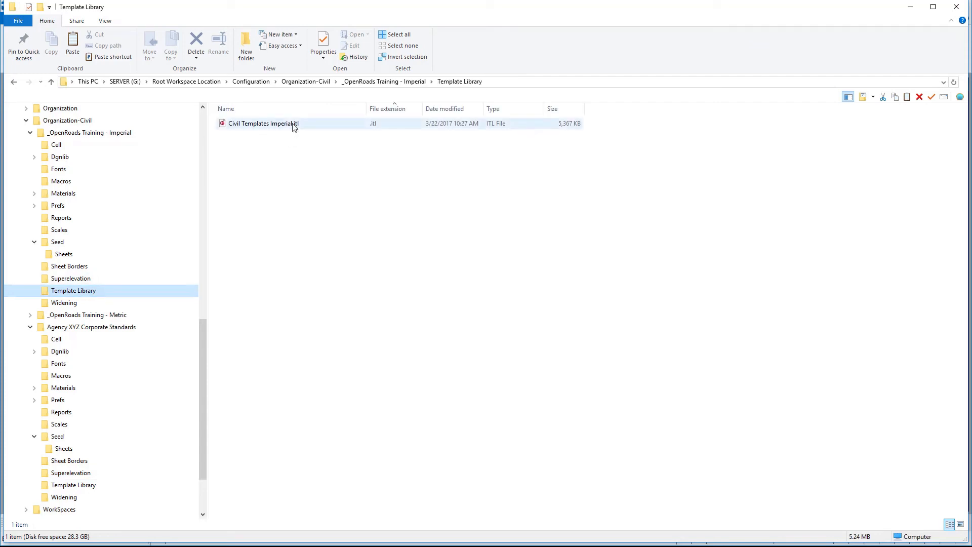
{"action": "left_click", "coordinate": [106, 485]}
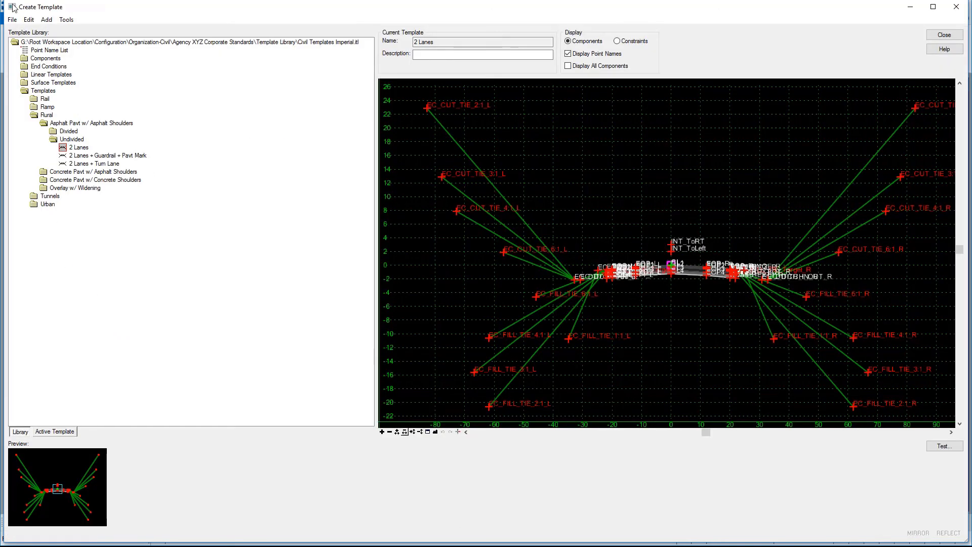
- Open the Agency XYZ.itl library in Create Template and examine the properties of the Urban template's SHLDR-OGSC-LT point
{"action": "left_click", "coordinate": [12, 19]}
{"action": "left_click", "coordinate": [24, 43]}
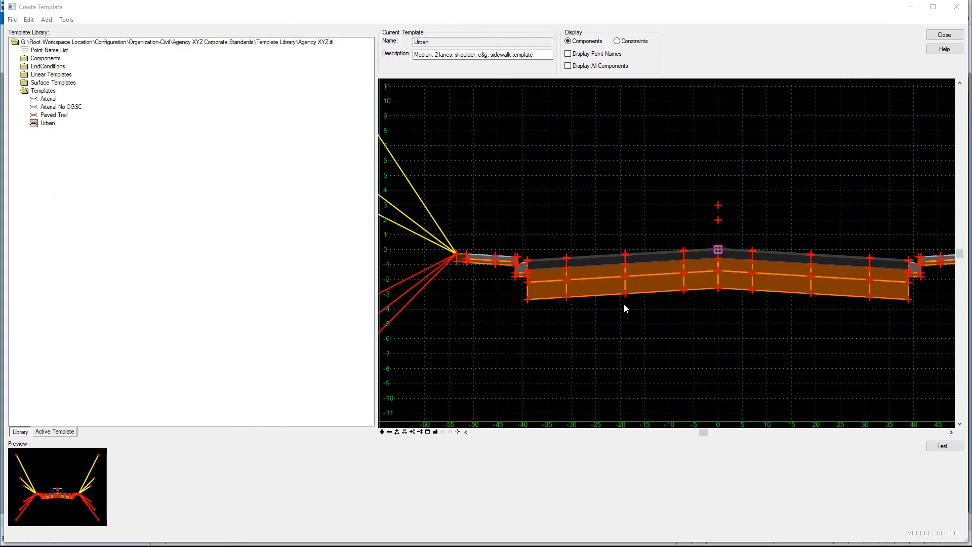
{"action": "scroll", "coordinate": [548, 290], "scroll_direction": "up", "scroll_amount": 5}
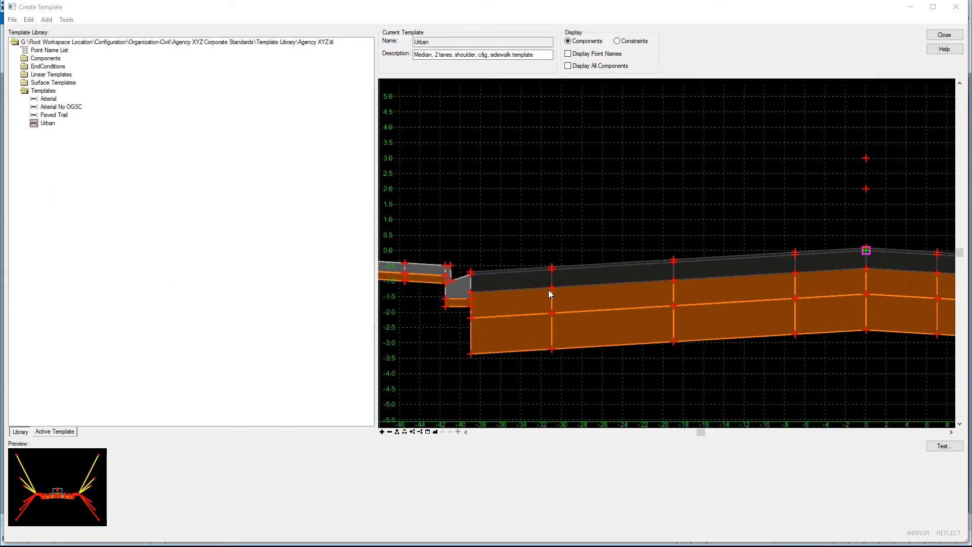
{"action": "mouse_move", "coordinate": [556, 290]}
{"action": "scroll", "coordinate": [556, 290], "scroll_direction": "up", "scroll_amount": 3}
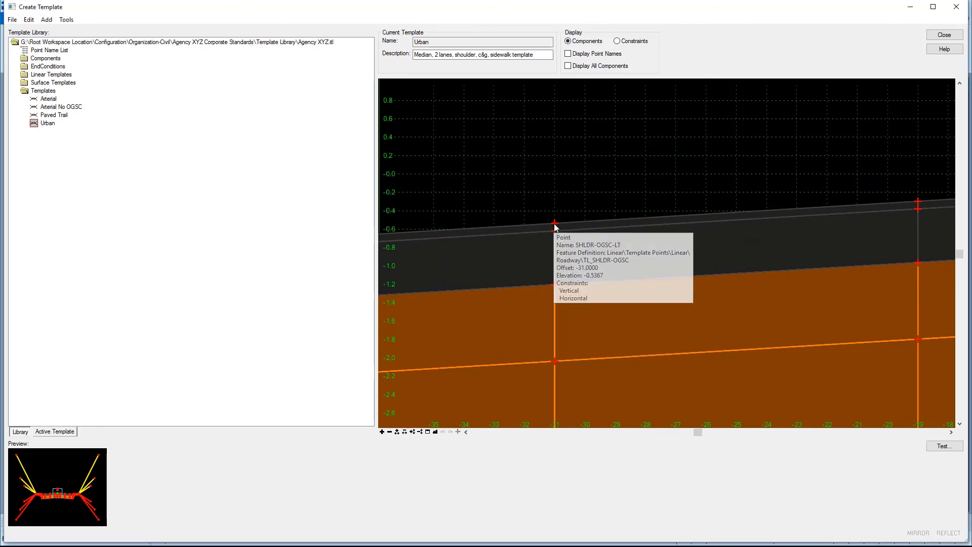
{"action": "double_click", "coordinate": [557, 225]}
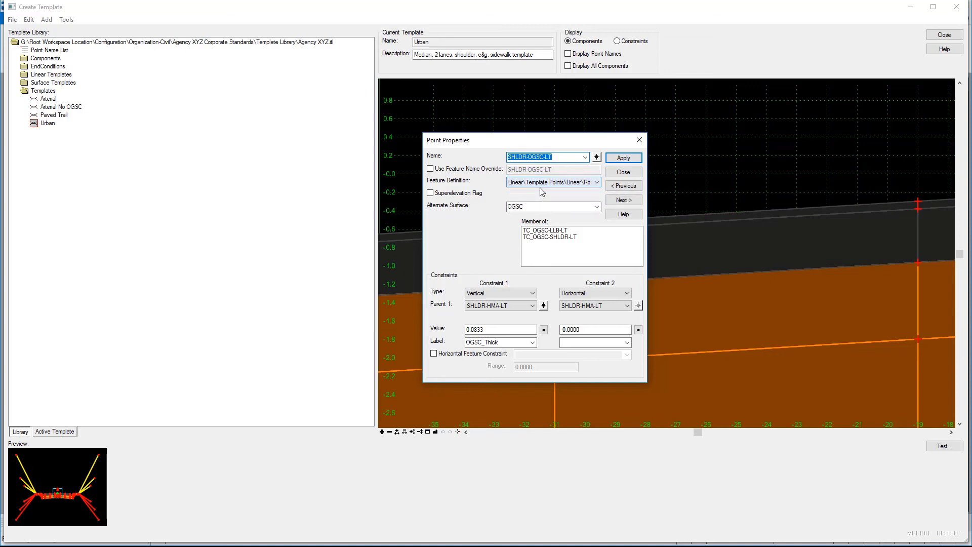
{"action": "left_click", "coordinate": [627, 172]}
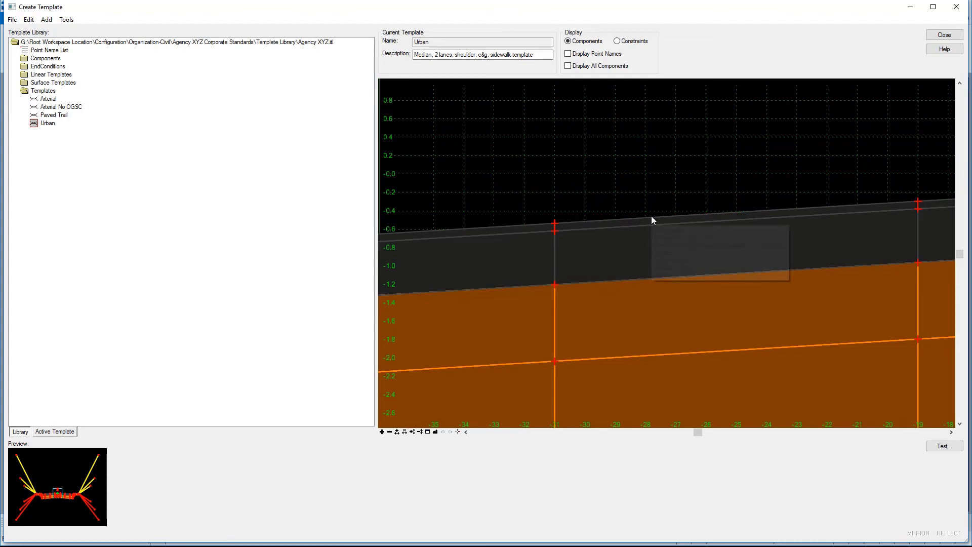
- Examine the TC_OGSC-LLB-LT component's properties in the Urban template and leave the template editor, saving the library changes
{"action": "double_click", "coordinate": [651, 219]}
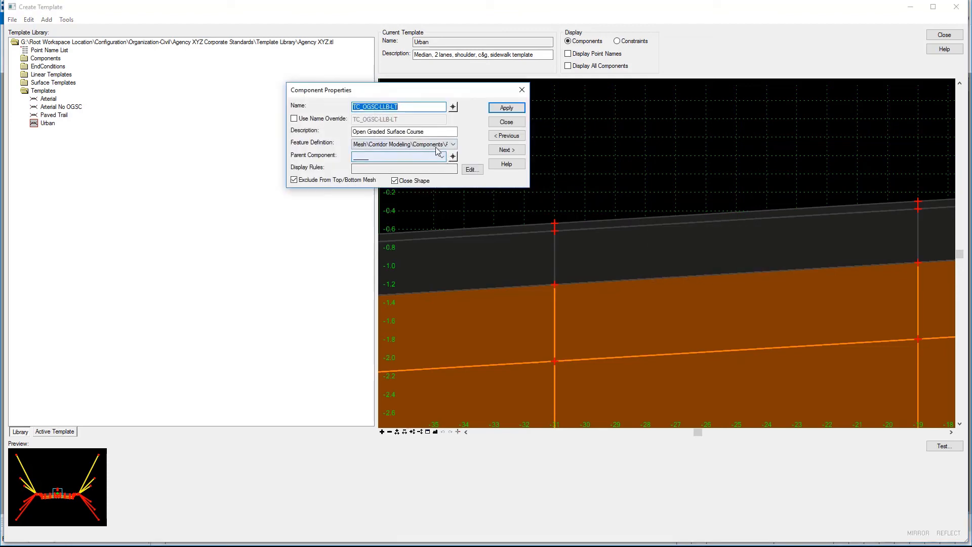
{"action": "left_click", "coordinate": [505, 123]}
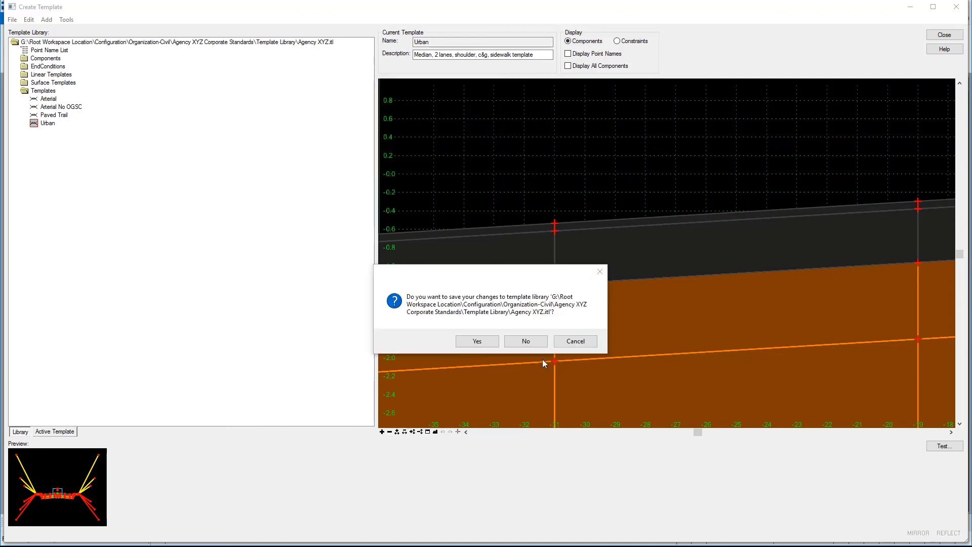
{"action": "left_click", "coordinate": [476, 341]}
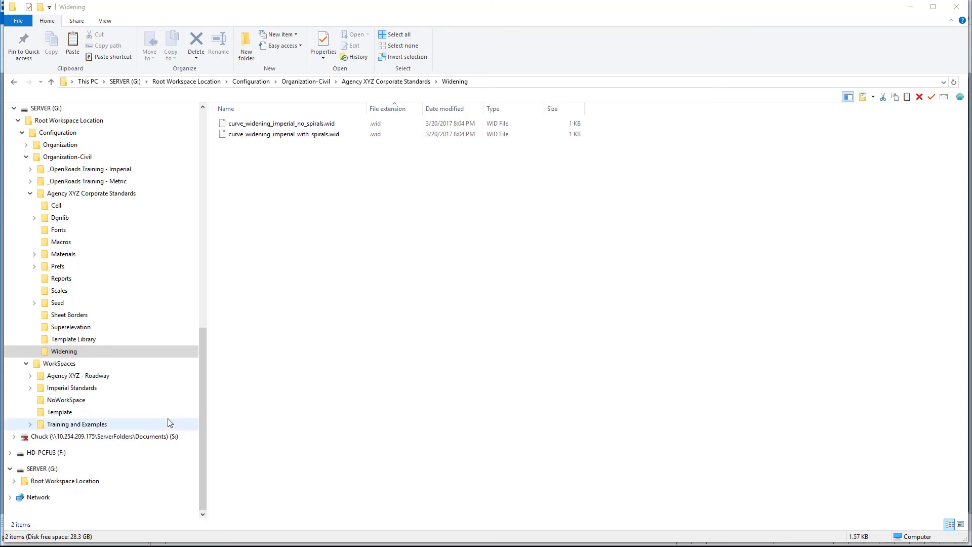
- Browse the Cell and Dgnlib standards of the Agency XYZ - Roadway workspace, and the Template folder under WorkSpaces
{"action": "left_click", "coordinate": [30, 376]}
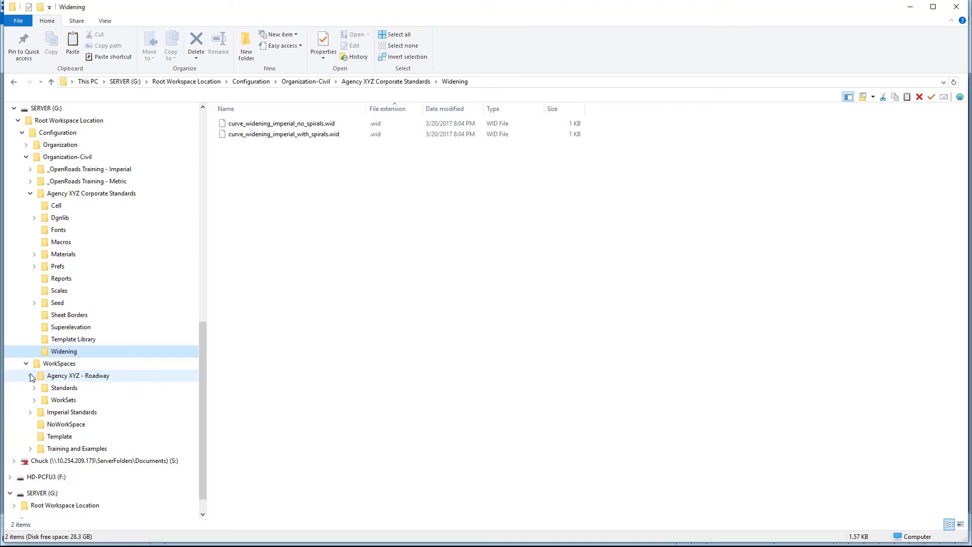
{"action": "left_click", "coordinate": [34, 387]}
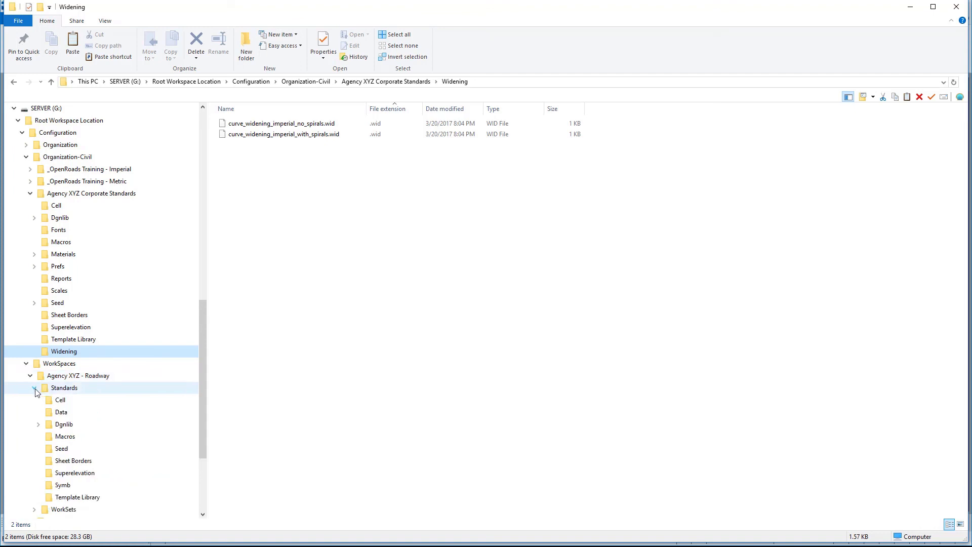
{"action": "left_click", "coordinate": [60, 406]}
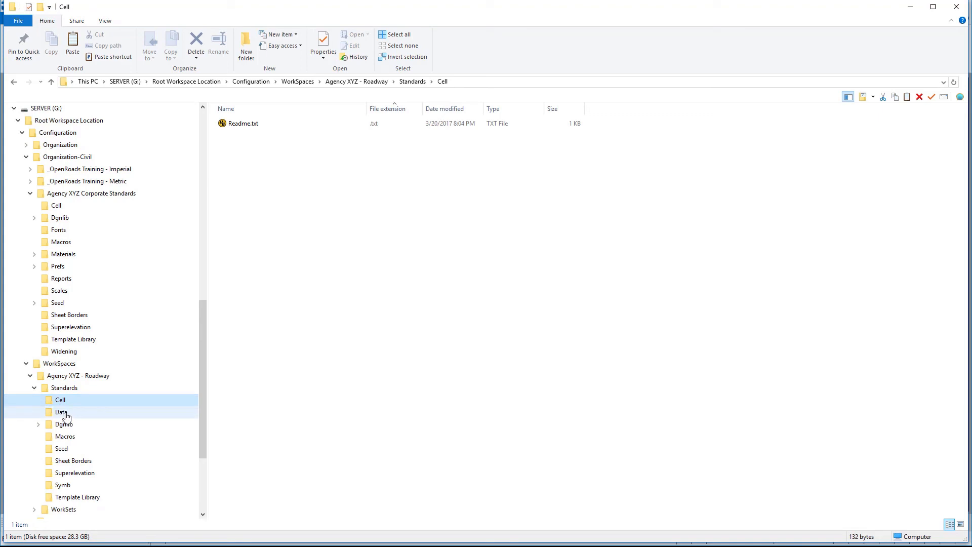
{"action": "left_click", "coordinate": [64, 424]}
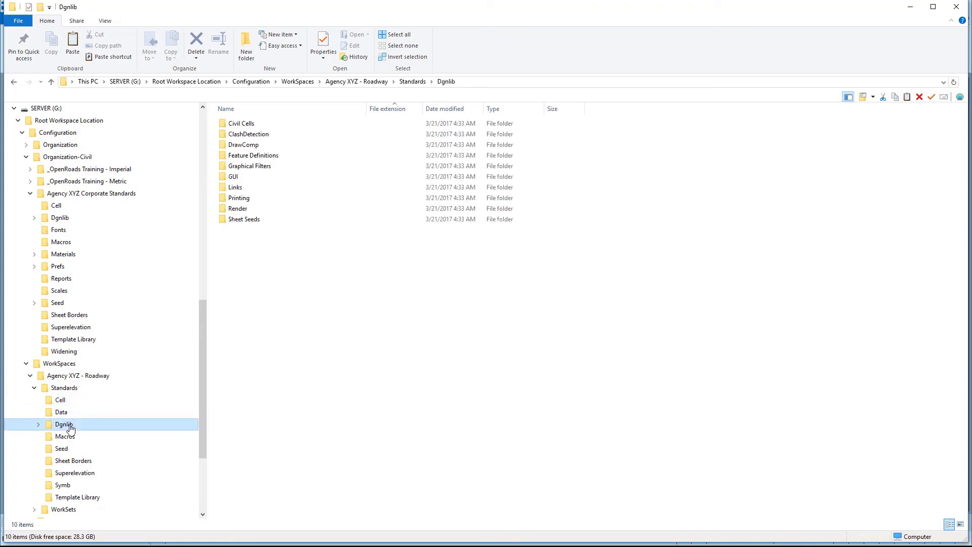
{"action": "left_click", "coordinate": [30, 376]}
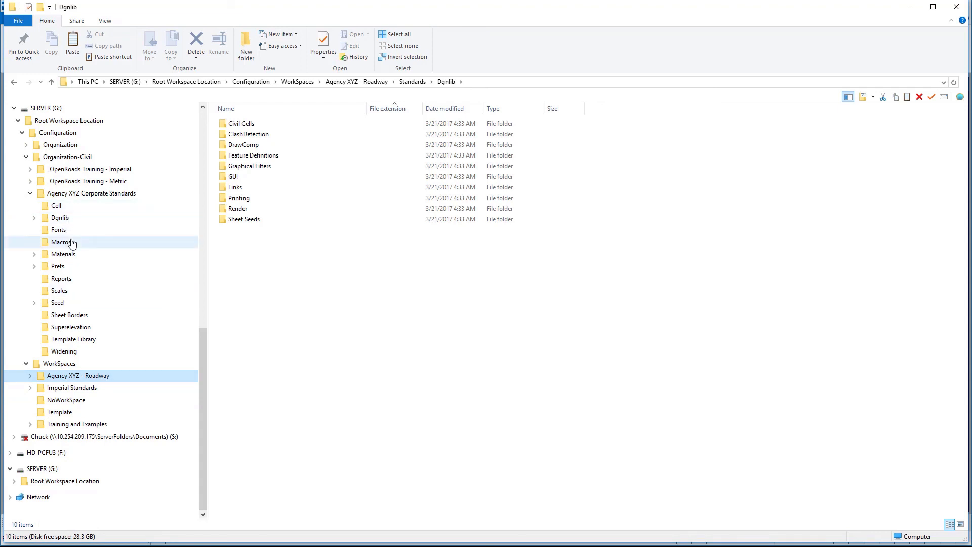
{"action": "left_click", "coordinate": [68, 413]}
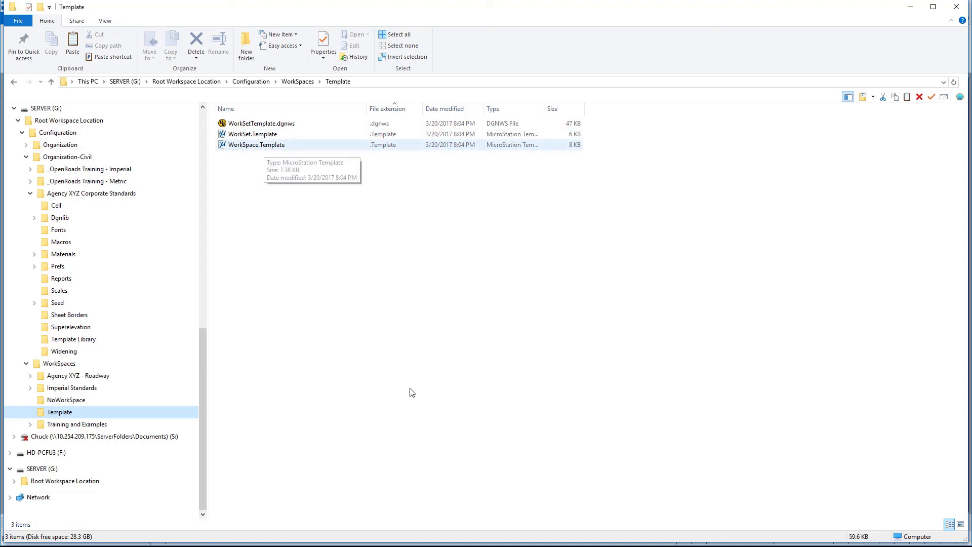
- Switch to UltraEdit and view the WorkSet.Template and WorkSpace.Template files
{"action": "key", "text": "alt+Tab"}
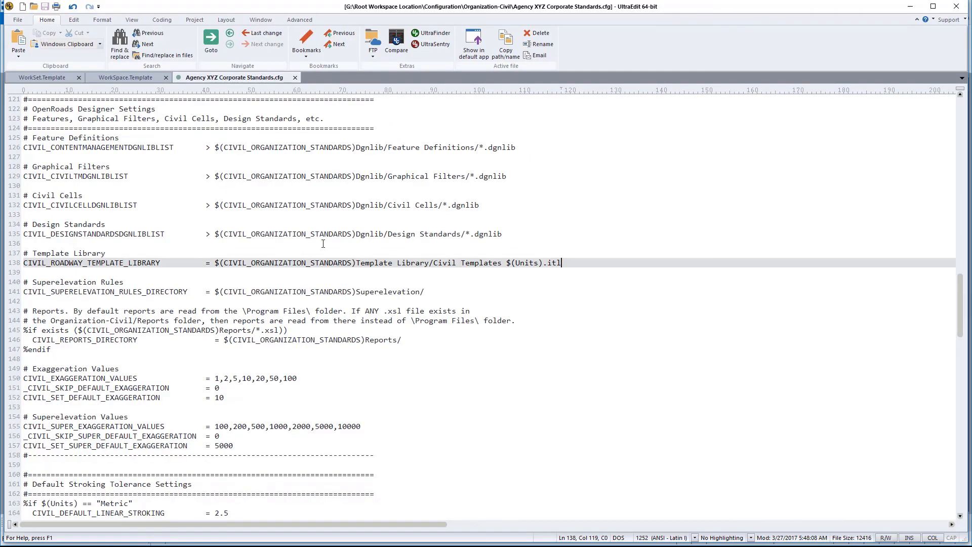
{"action": "left_click", "coordinate": [29, 77]}
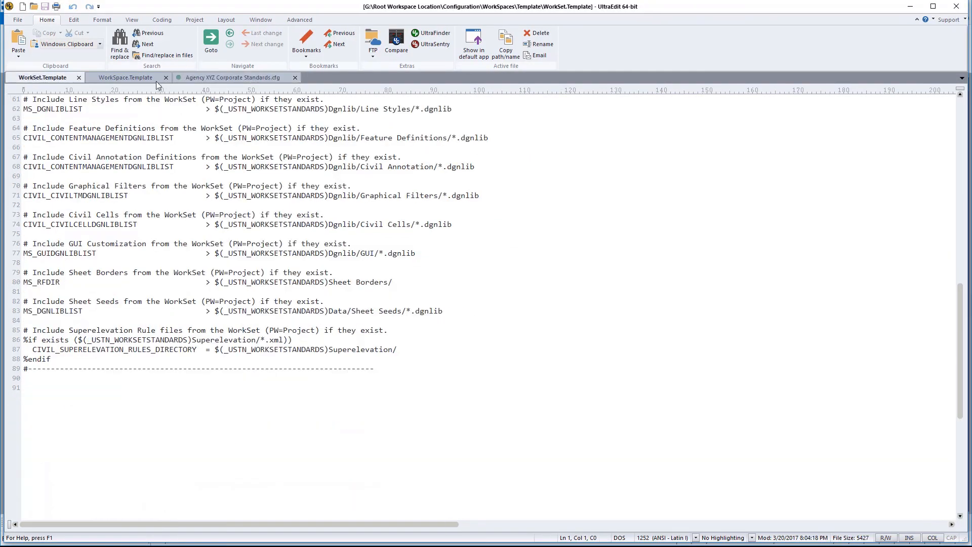
{"action": "left_click", "coordinate": [129, 77]}
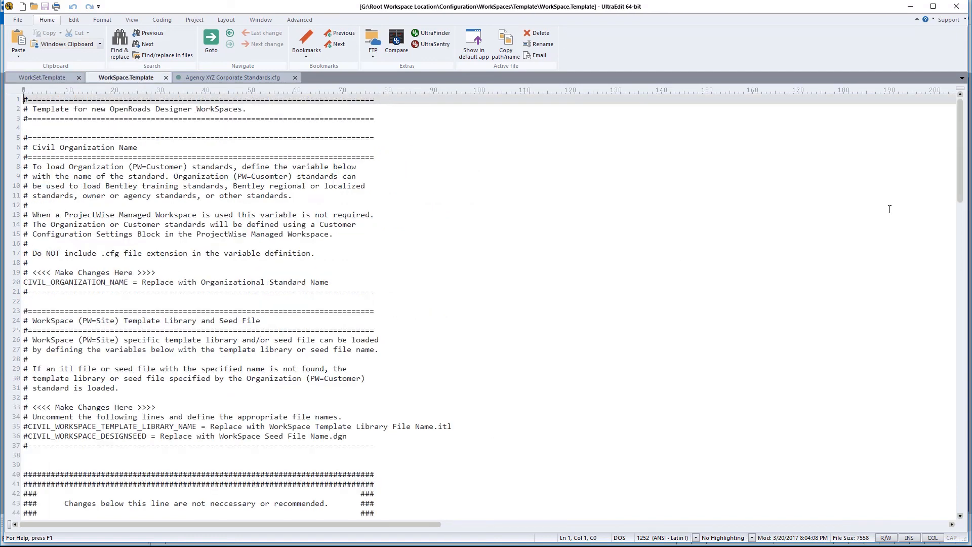
- Switch to OpenRoads Designer, check the Create WorkSpace option, and select the Agency XYZ - Roadway workspace to check its Create WorkSet option
{"action": "key", "text": "alt+Tab"}
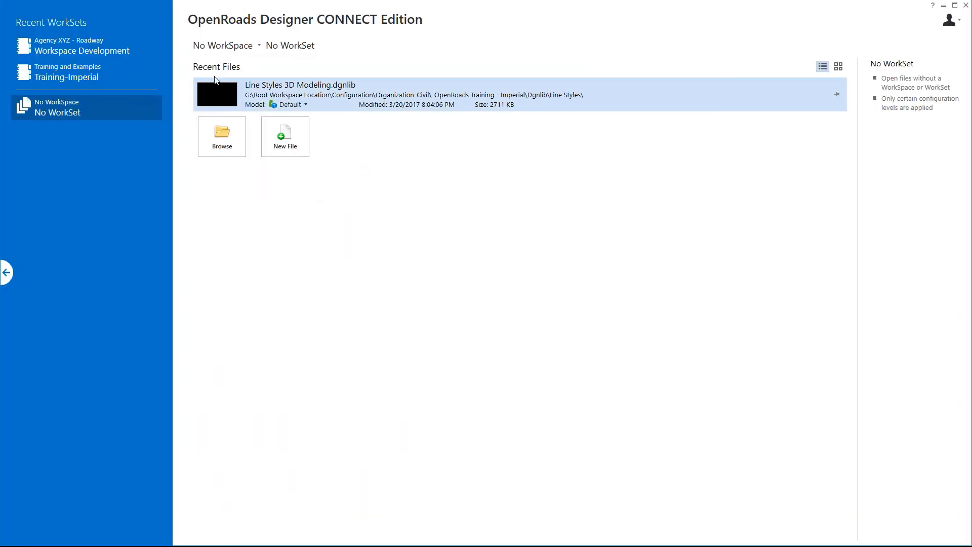
{"action": "left_click", "coordinate": [228, 51]}
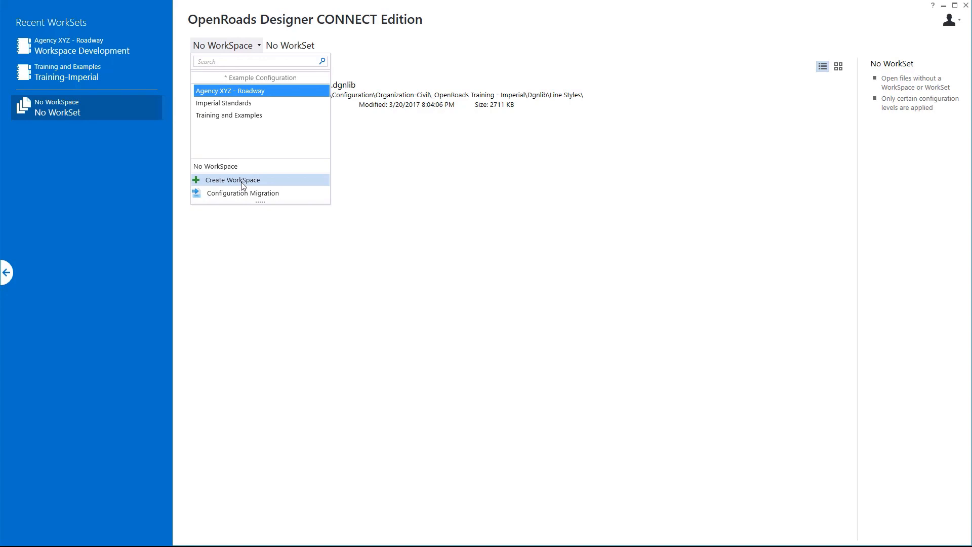
{"action": "left_click", "coordinate": [332, 224]}
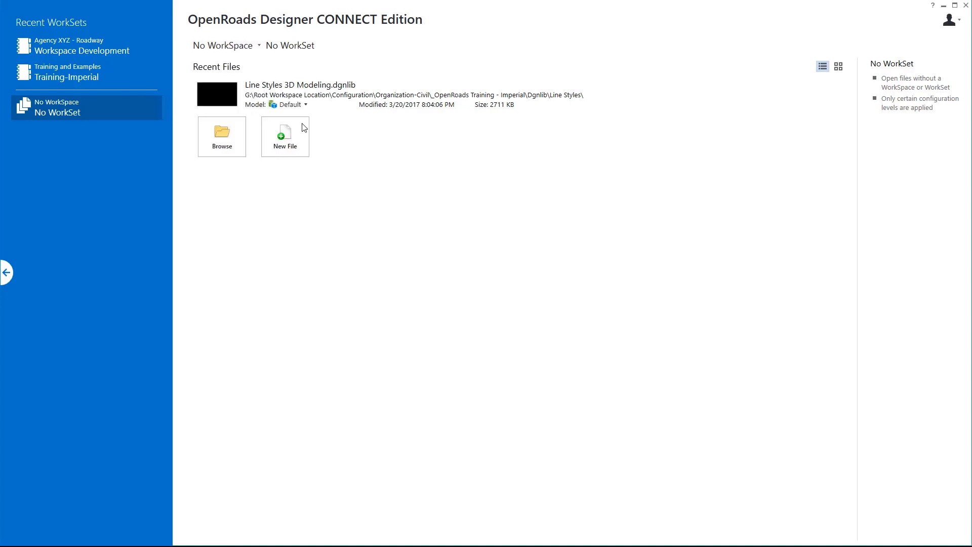
{"action": "left_click", "coordinate": [223, 48]}
{"action": "left_click", "coordinate": [220, 89]}
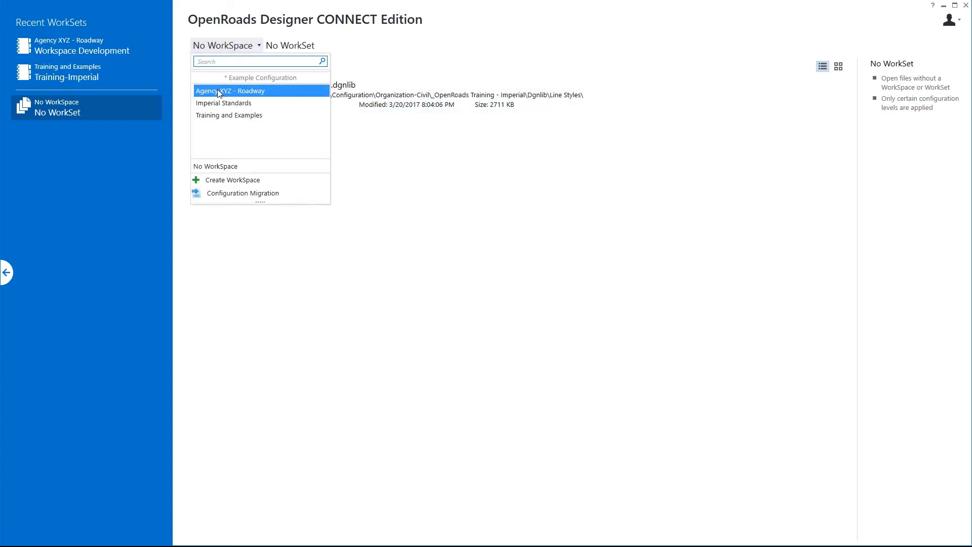
{"action": "left_click", "coordinate": [354, 46]}
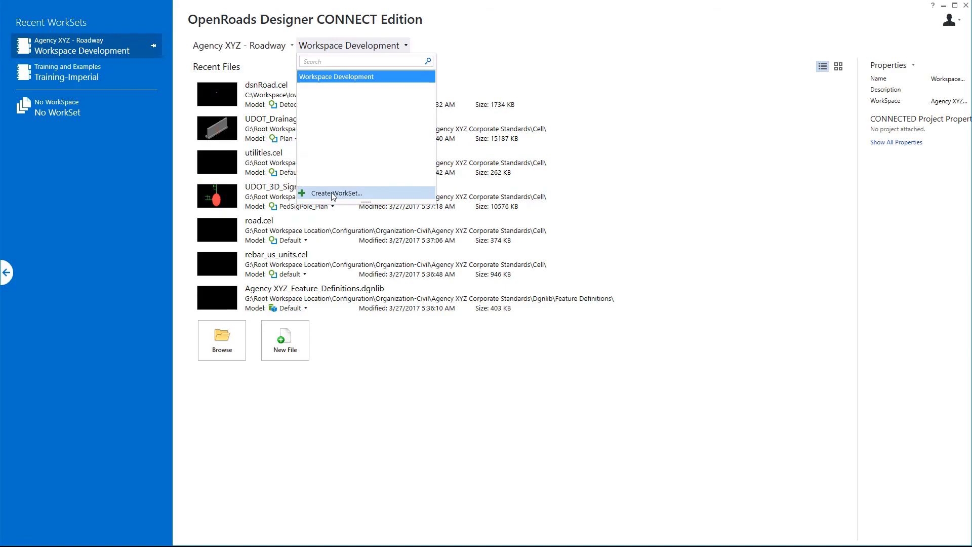
{"action": "left_click", "coordinate": [363, 416]}
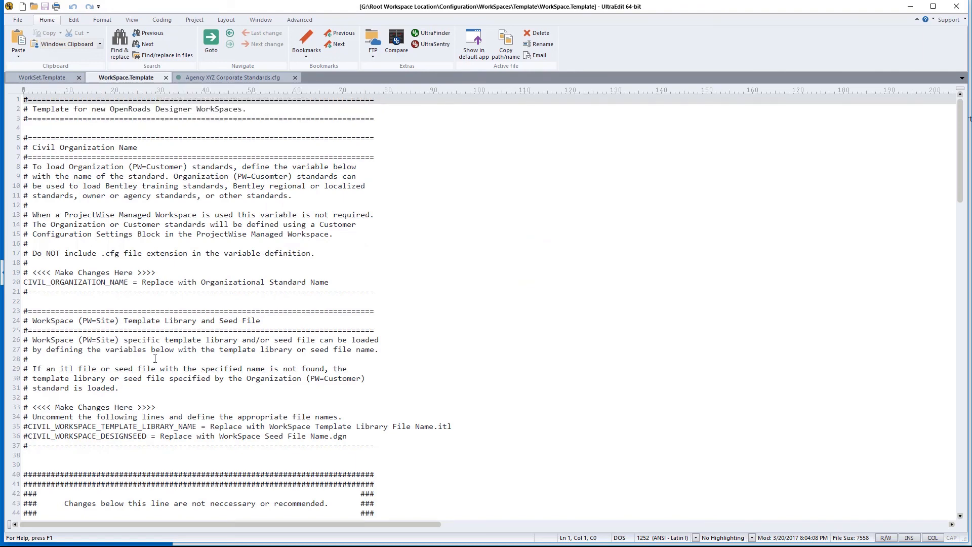
- Review WorkSpace.Template in UltraEdit, covering the organization standards, template library, seed file and appended WorkSpace standards sections
{"action": "scroll", "coordinate": [155, 358], "scroll_direction": "down", "scroll_amount": 5}
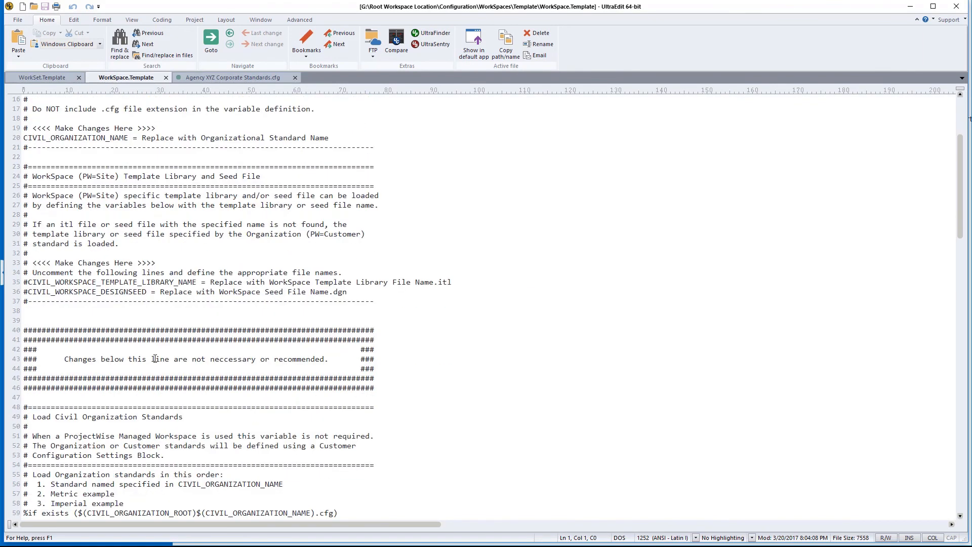
{"action": "scroll", "coordinate": [155, 359], "scroll_direction": "down", "scroll_amount": 5}
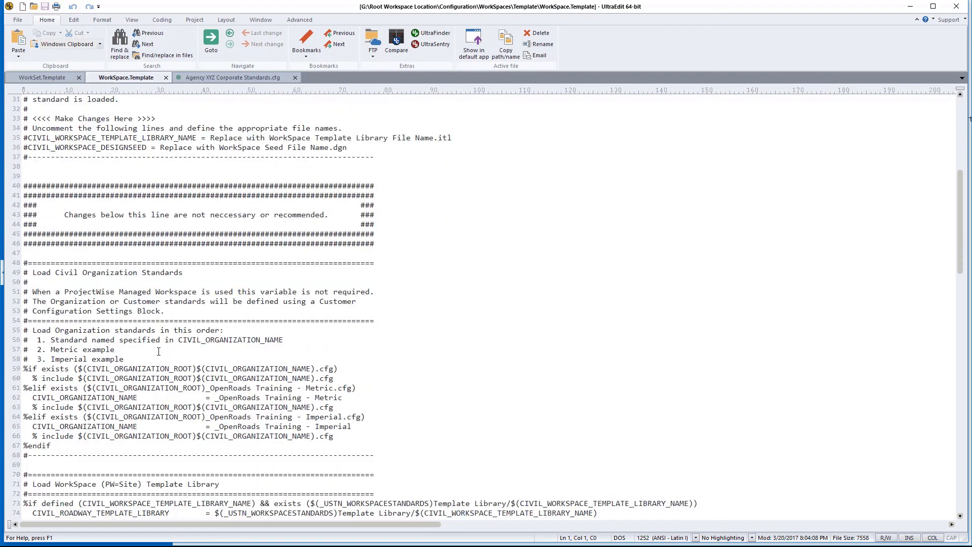
{"action": "scroll", "coordinate": [158, 351], "scroll_direction": "down", "scroll_amount": 6}
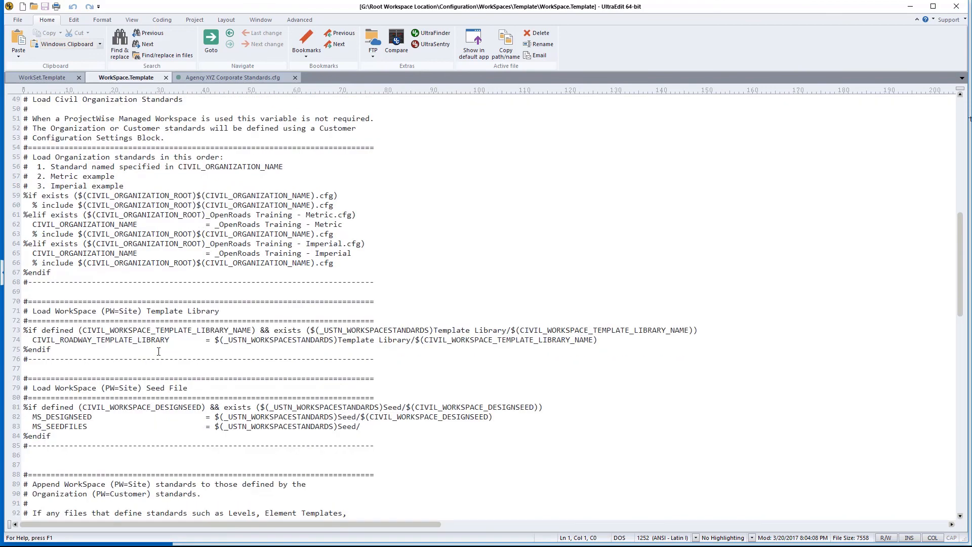
{"action": "scroll", "coordinate": [158, 351], "scroll_direction": "down", "scroll_amount": 12}
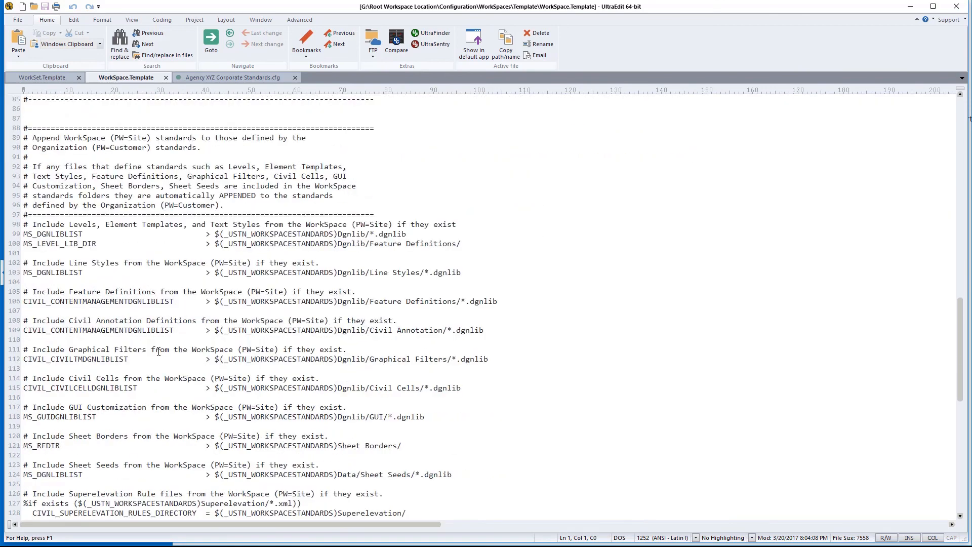
{"action": "scroll", "coordinate": [159, 350], "scroll_direction": "down", "scroll_amount": 4}
{"action": "scroll", "coordinate": [136, 346], "scroll_direction": "up", "scroll_amount": 12}
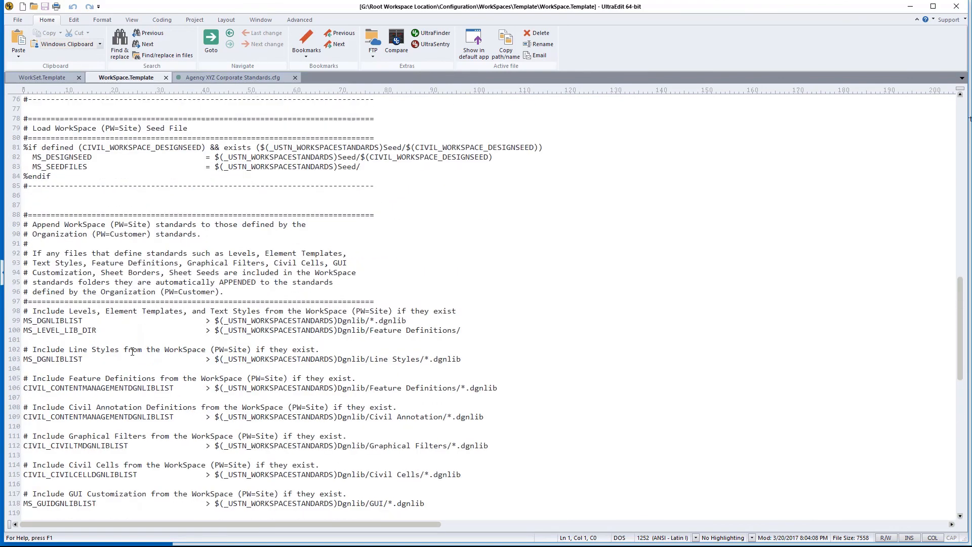
{"action": "scroll", "coordinate": [136, 345], "scroll_direction": "up", "scroll_amount": 2}
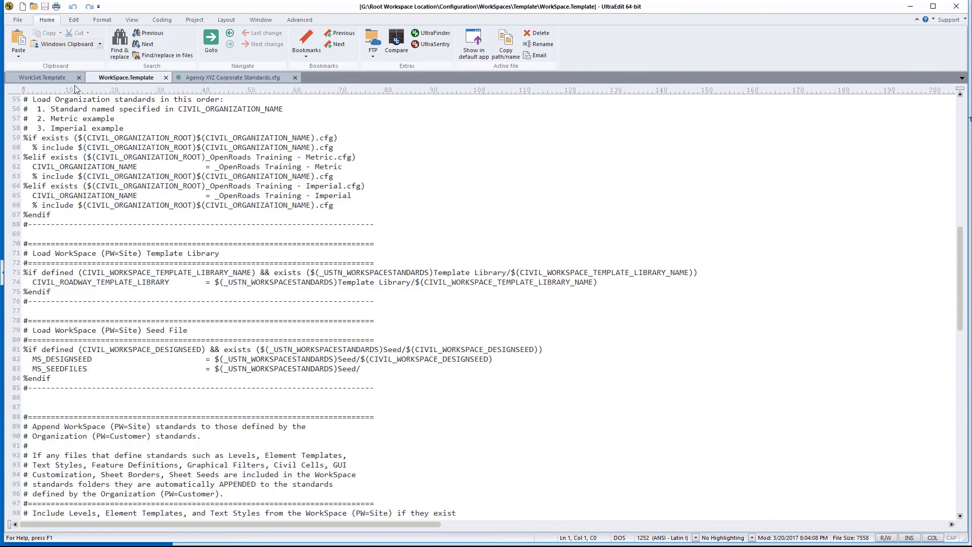
- Review the template library and seed file sections of WorkSet.Template, and return to the Template folder in File Explorer
{"action": "left_click", "coordinate": [32, 77]}
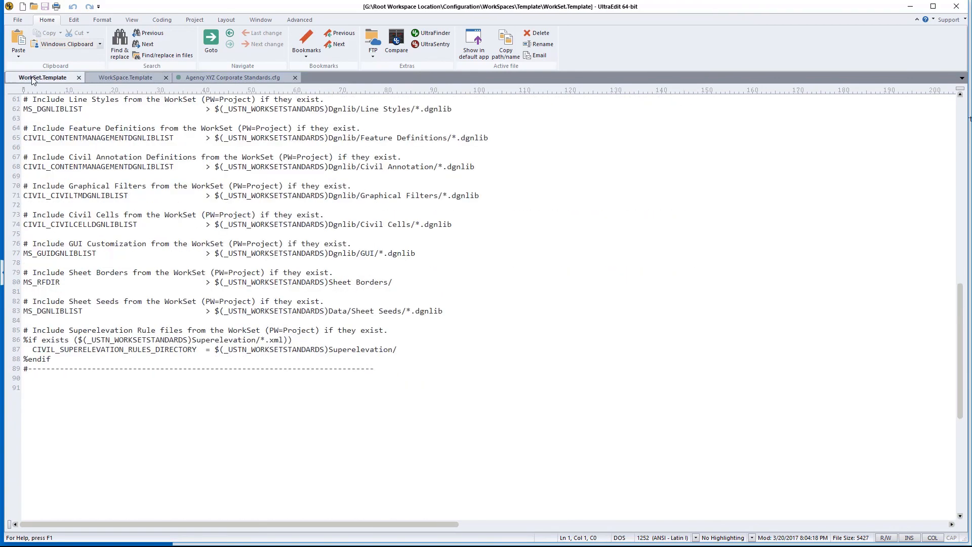
{"action": "scroll", "coordinate": [216, 350], "scroll_direction": "up", "scroll_amount": 19}
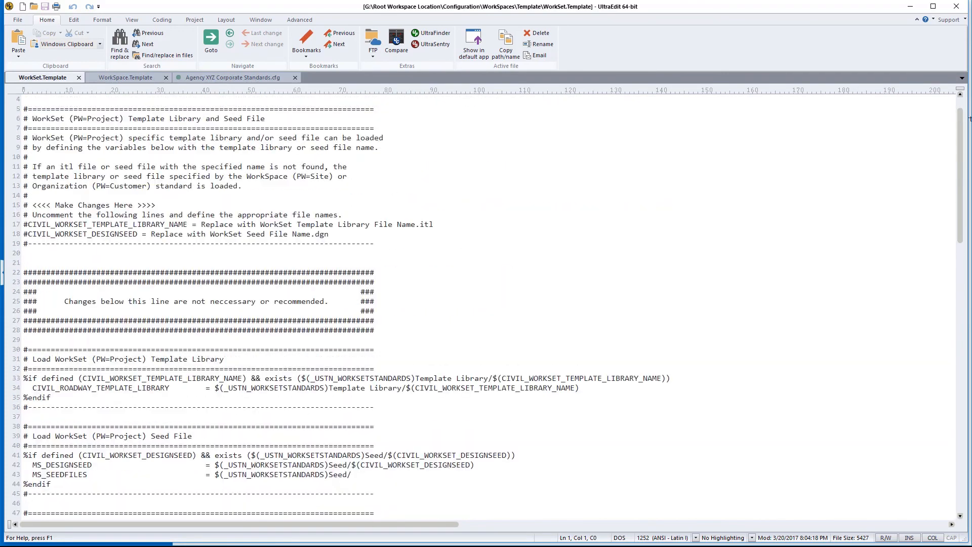
{"action": "key", "text": "alt+Tab"}
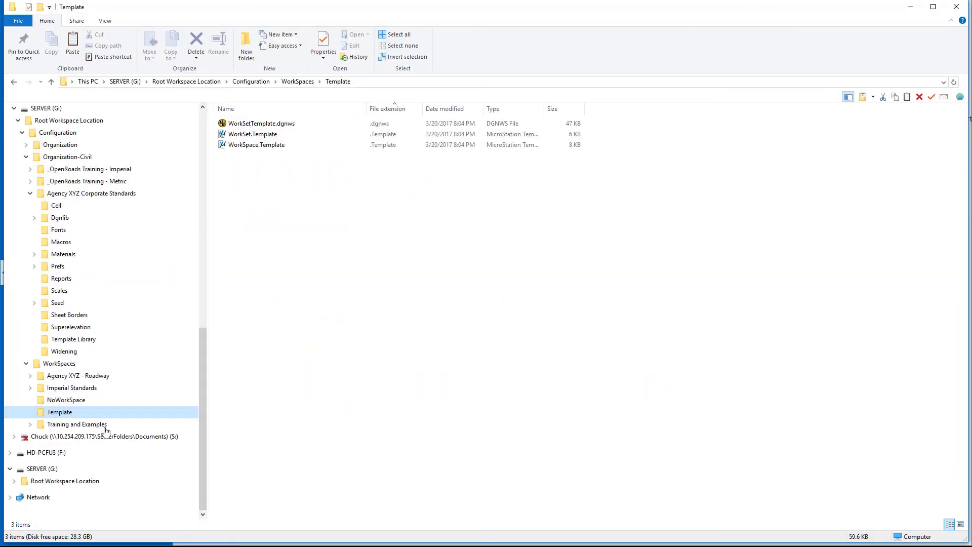